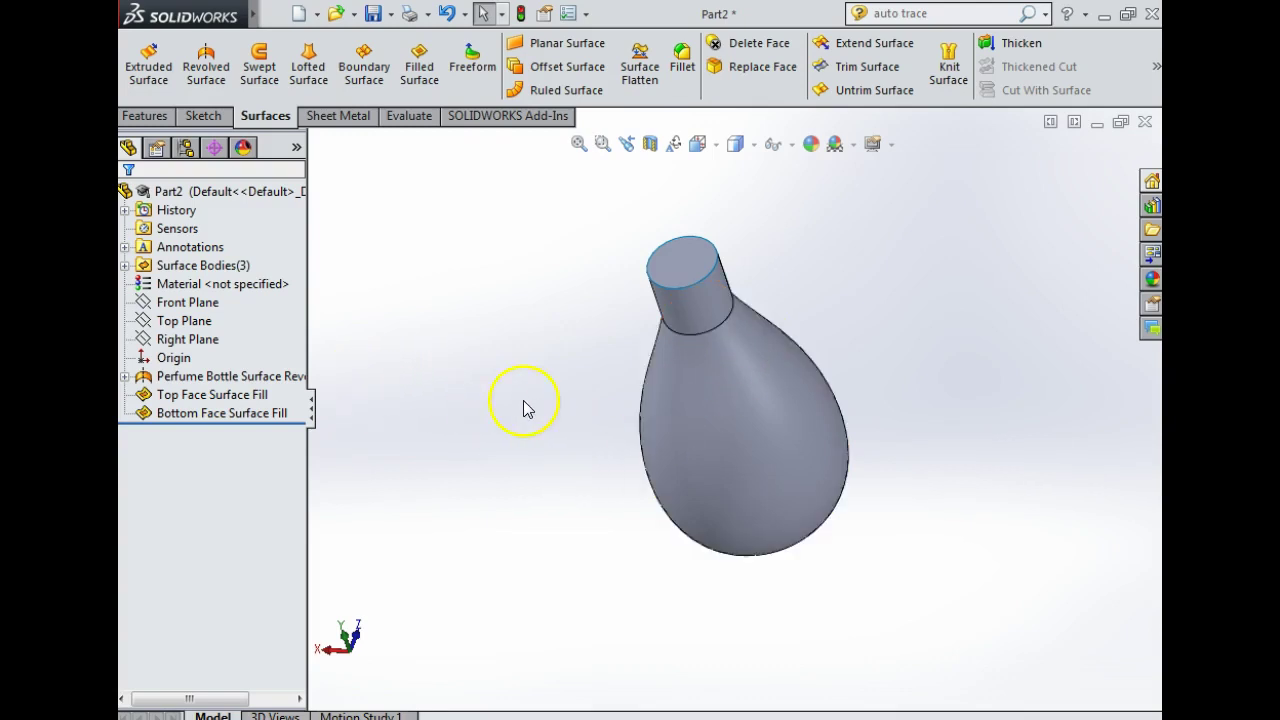
Step: Inspect the bottle's surfaces with a Front Plane section view, then close the section
middle_drag(771, 429, 645, 399)
click(282, 378)
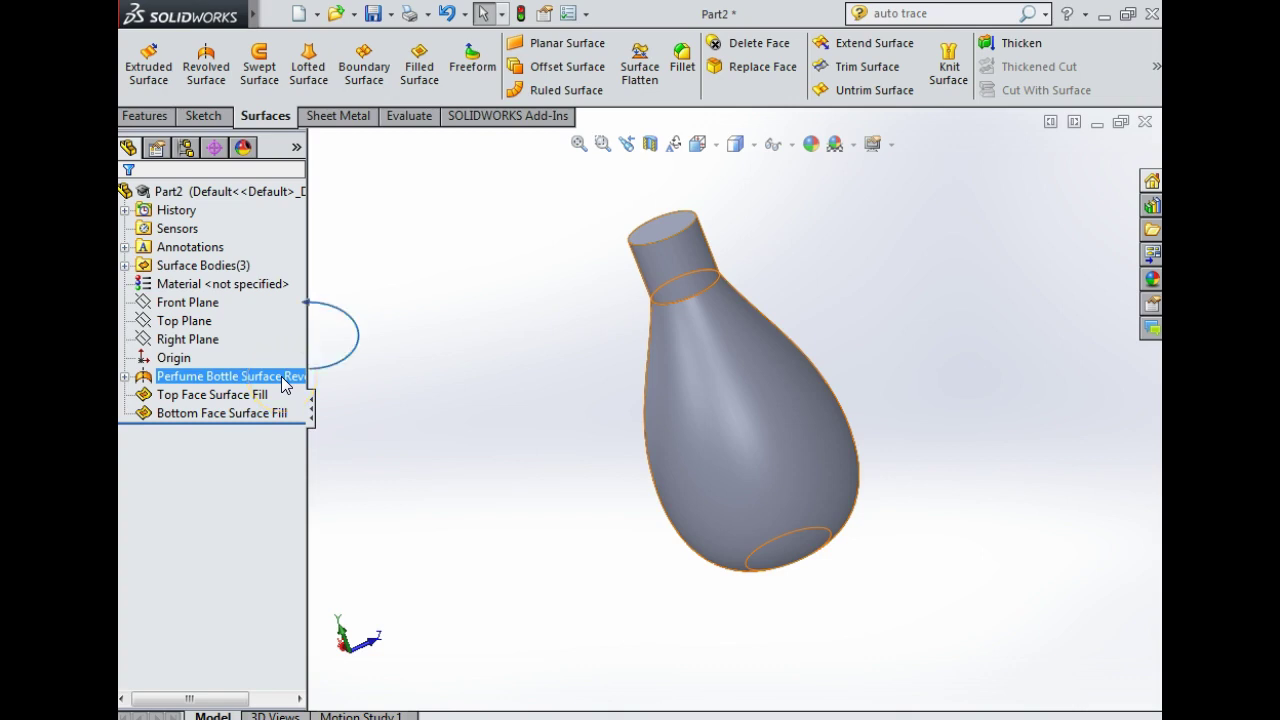
click(257, 396)
click(611, 206)
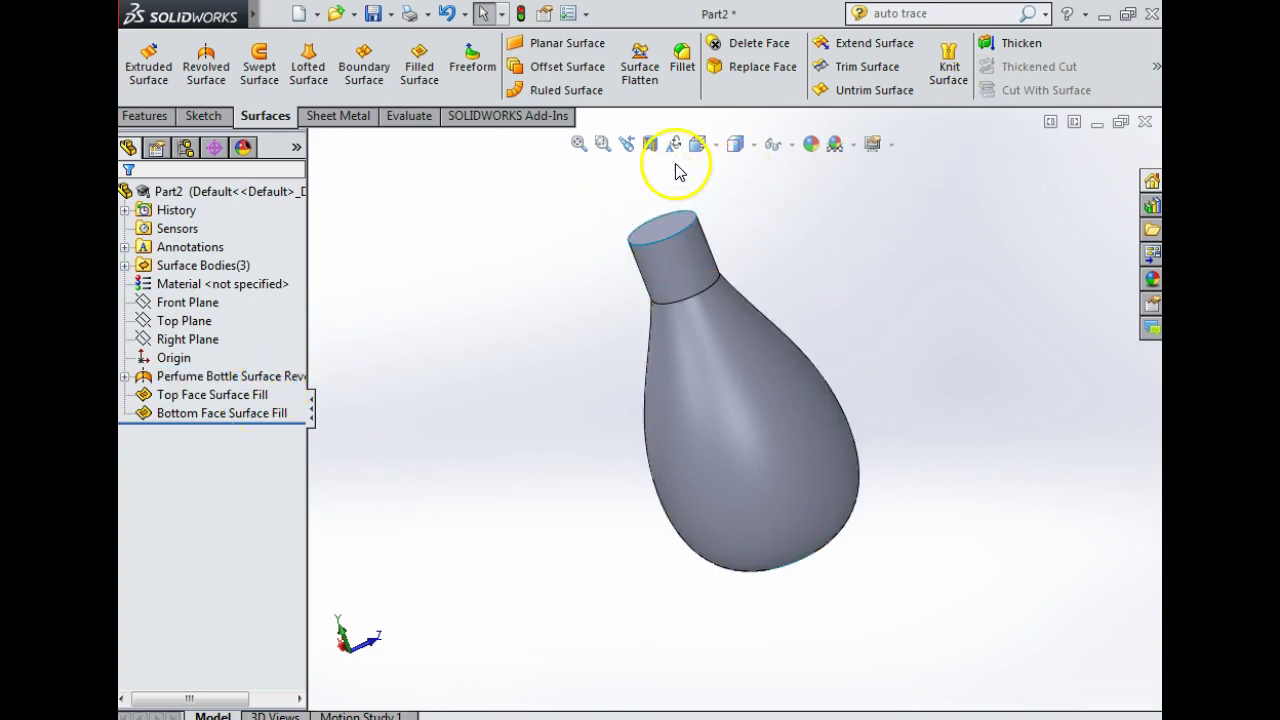
click(650, 143)
middle_drag(725, 292, 766, 346)
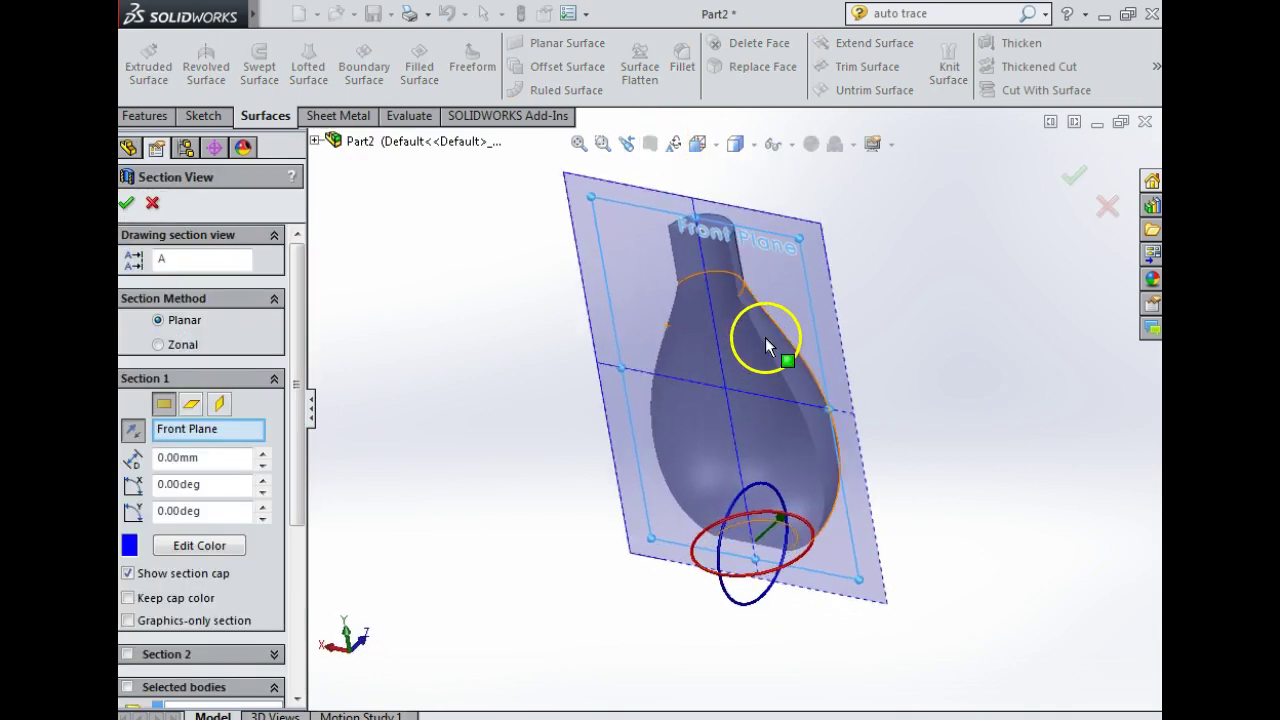
click(152, 203)
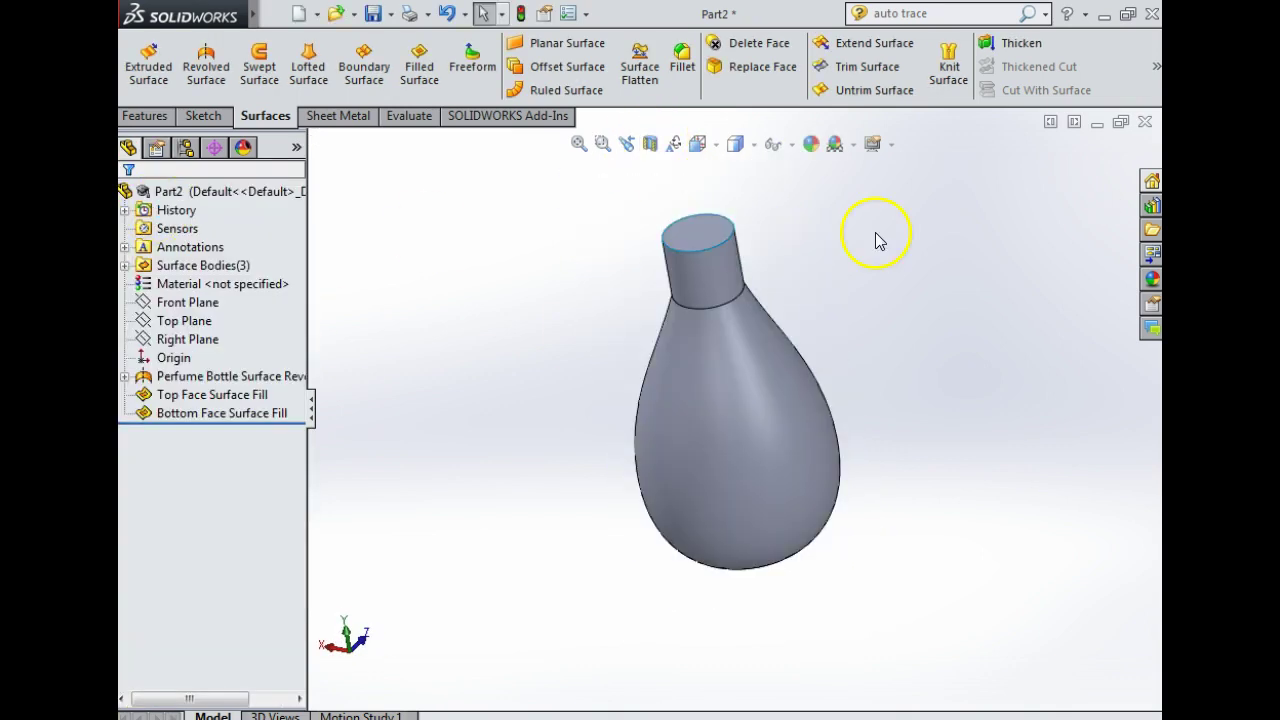
Step: Knit the top fill, revolved side surface and bottom fill into one solid, Surface-Knit2
click(948, 72)
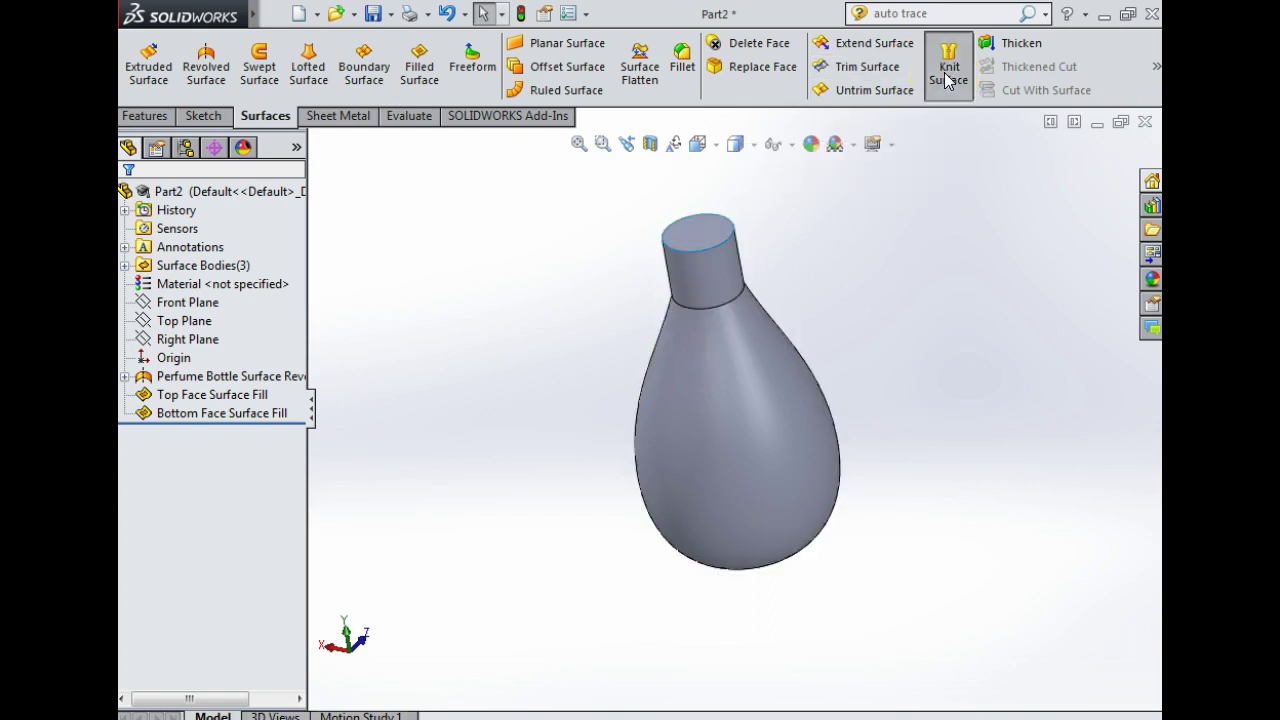
click(696, 234)
click(745, 365)
middle_drag(823, 409, 760, 229)
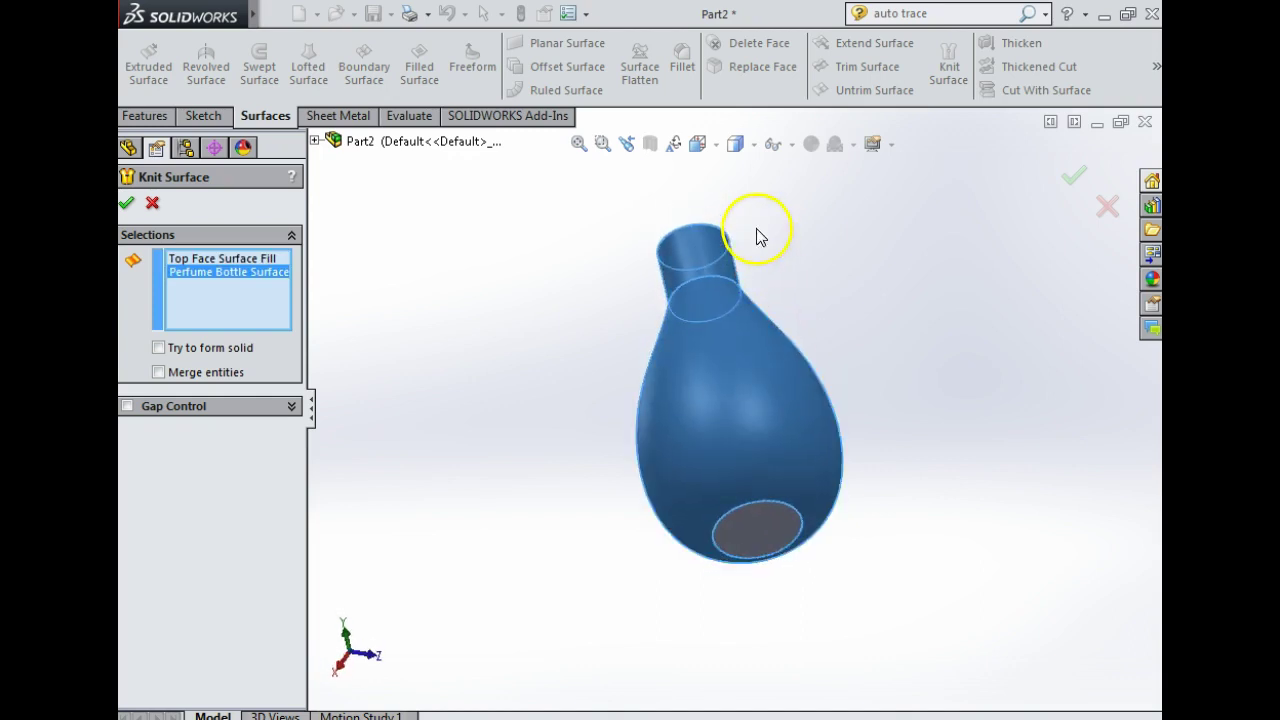
click(757, 530)
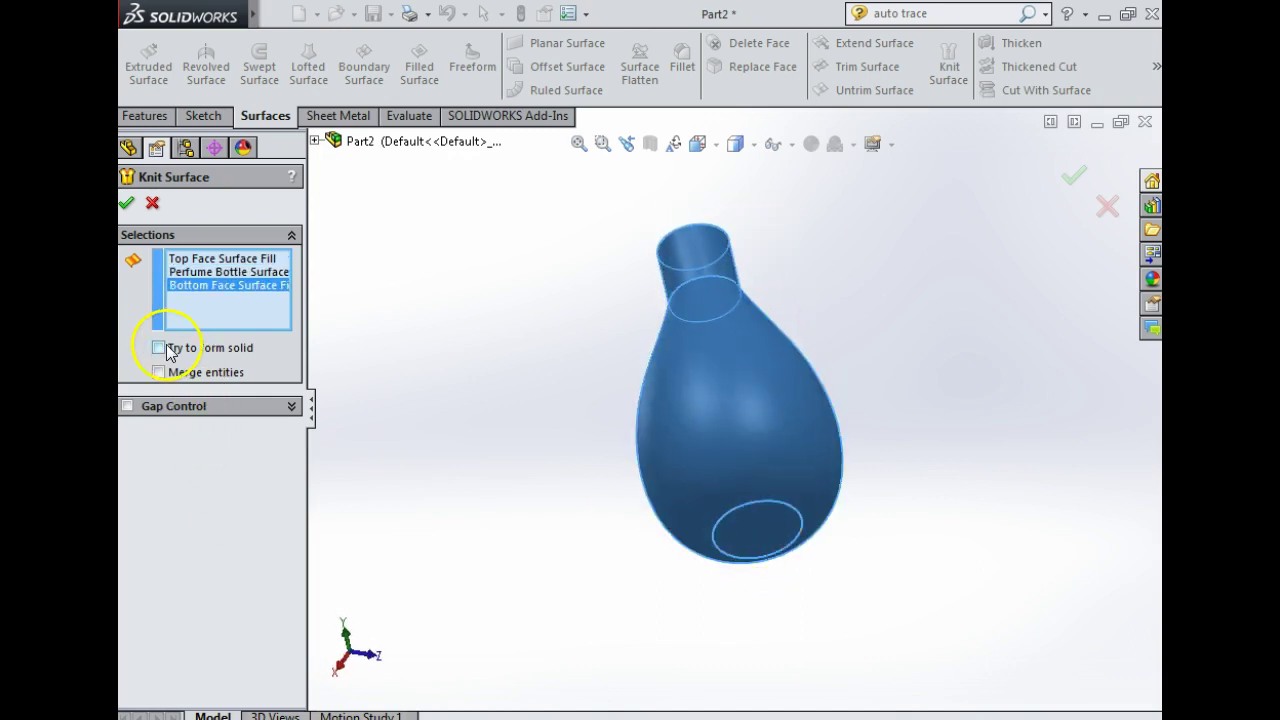
click(165, 379)
click(126, 203)
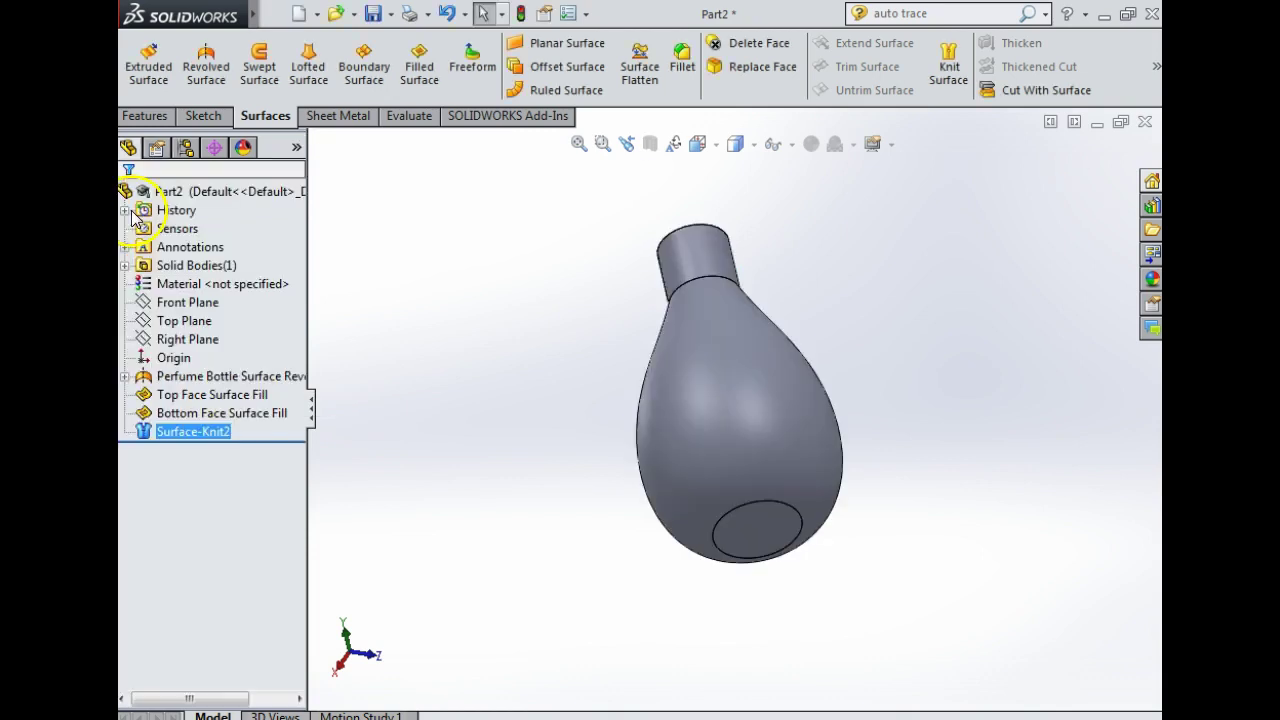
click(697, 255)
middle_drag(795, 247, 674, 200)
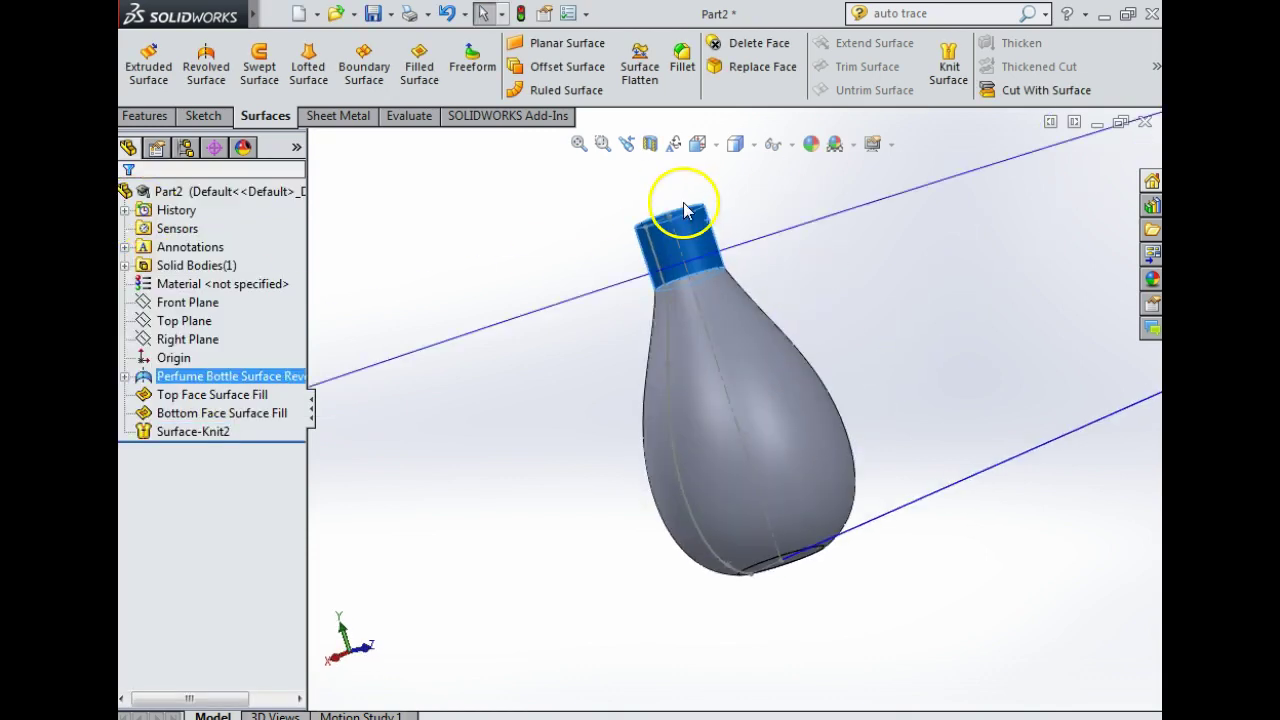
click(650, 143)
middle_drag(787, 233, 808, 337)
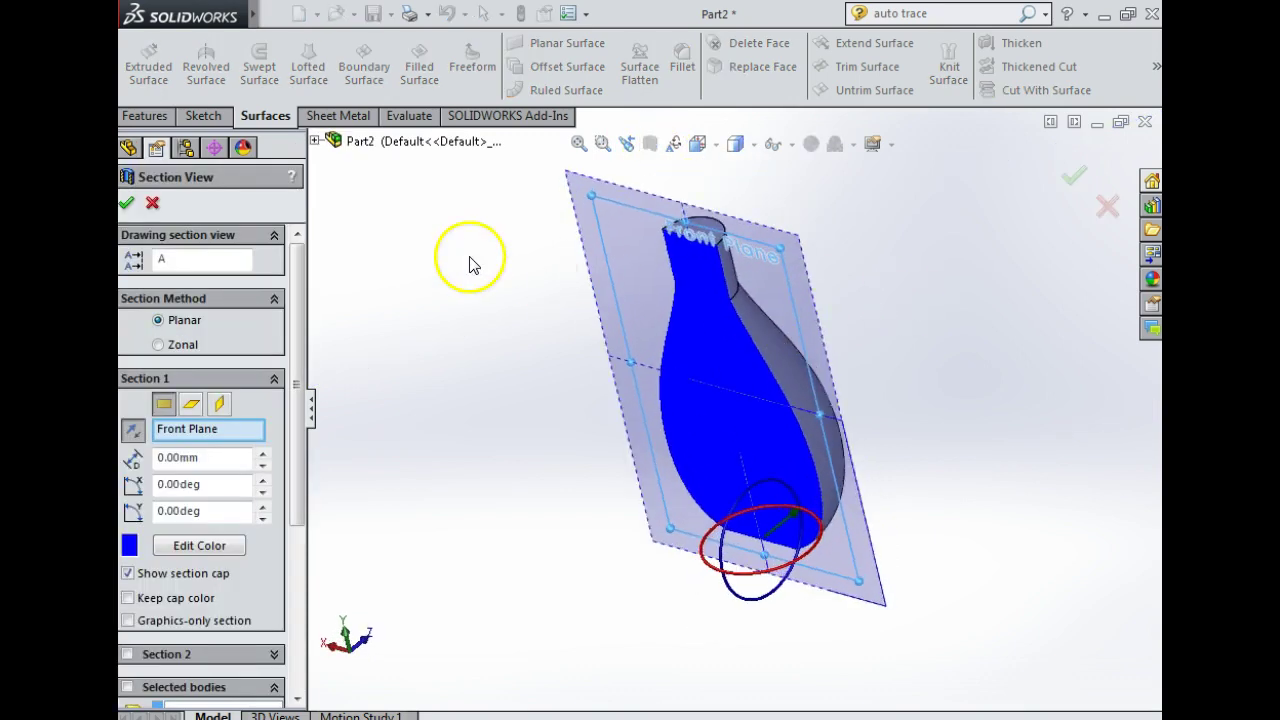
click(152, 203)
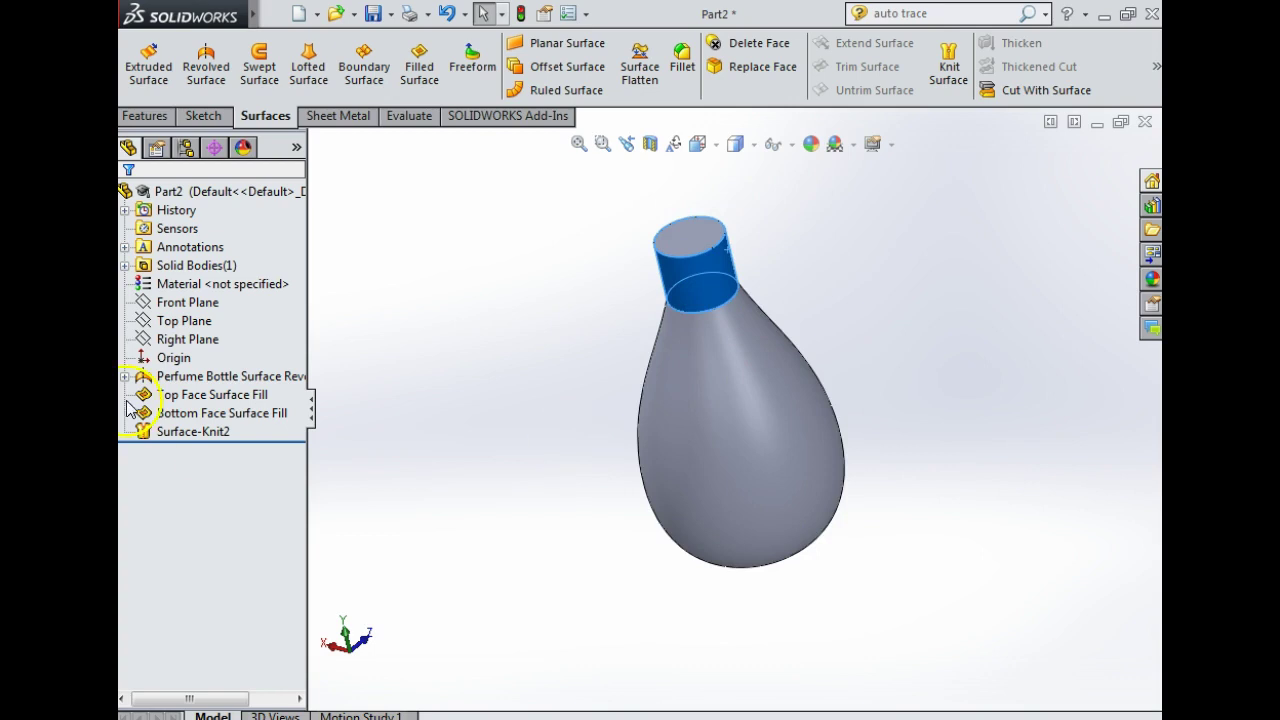
click(491, 366)
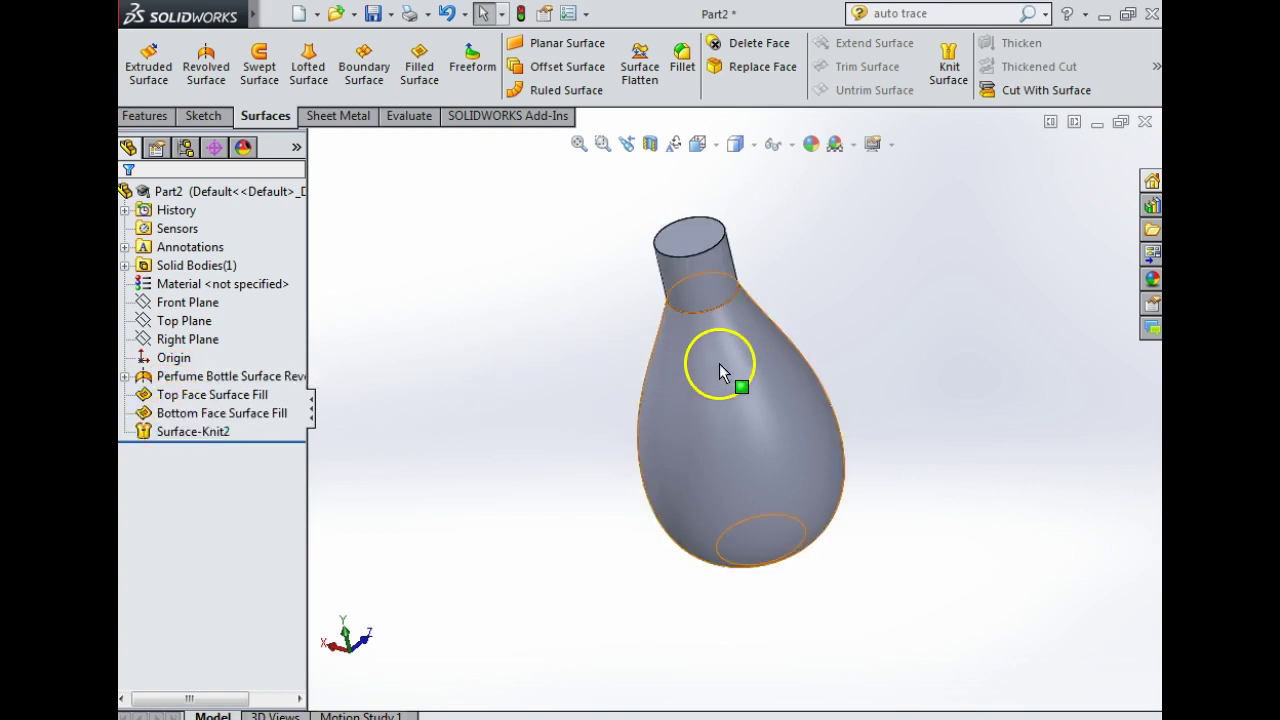
Step: Orient the view Normal To the Front Plane to face the bottle straight on
click(176, 304)
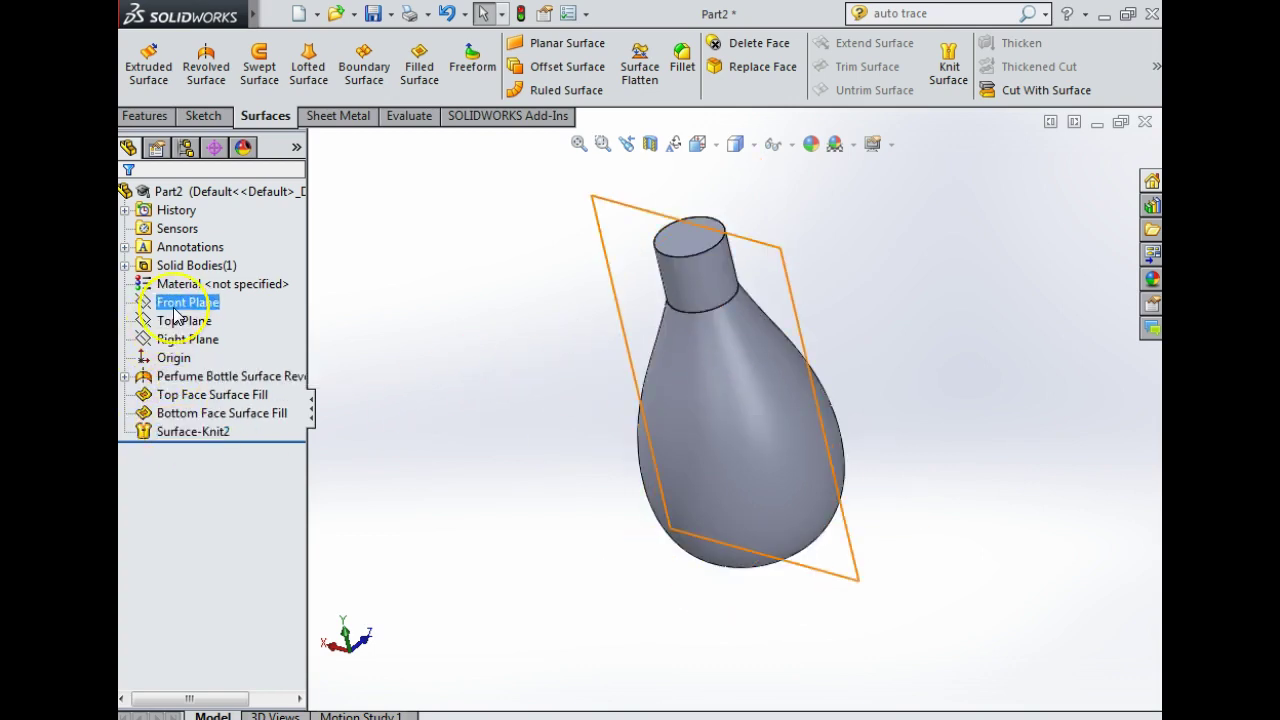
right_click(174, 308)
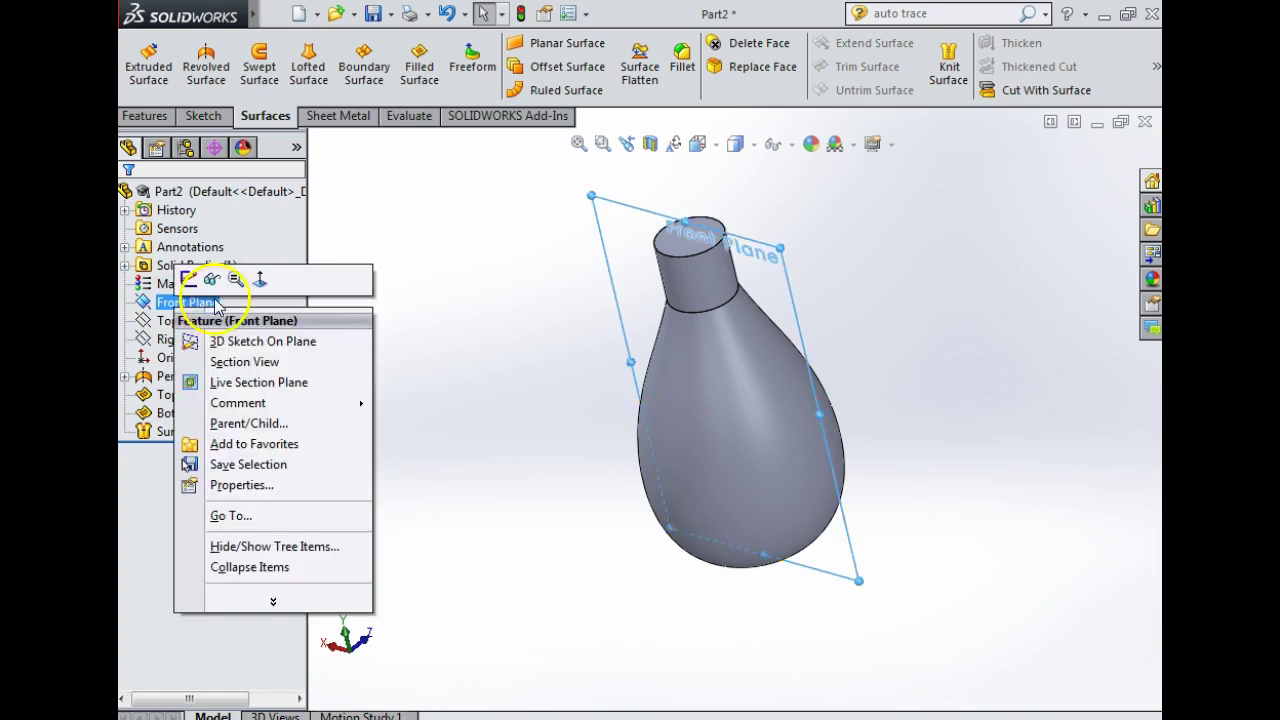
click(268, 284)
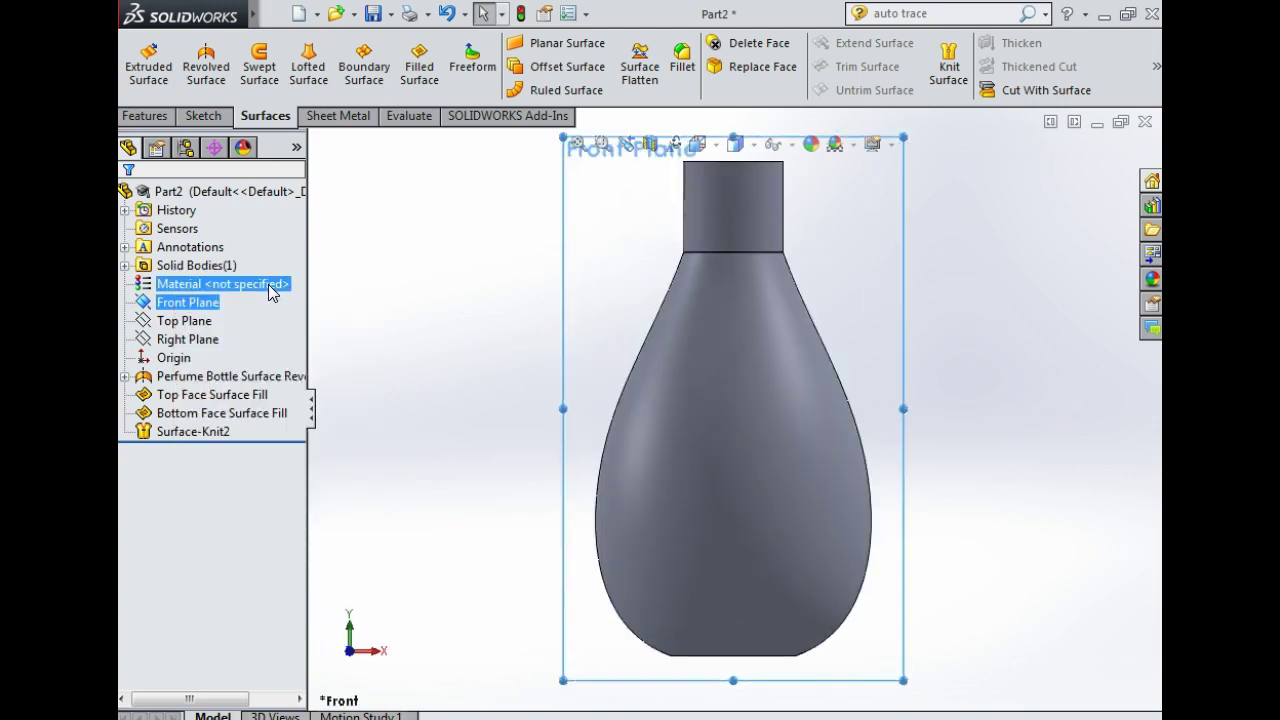
Step: Sketch a vertical centerline on the Front Plane from the bottle's base to the neck top
click(205, 116)
click(263, 42)
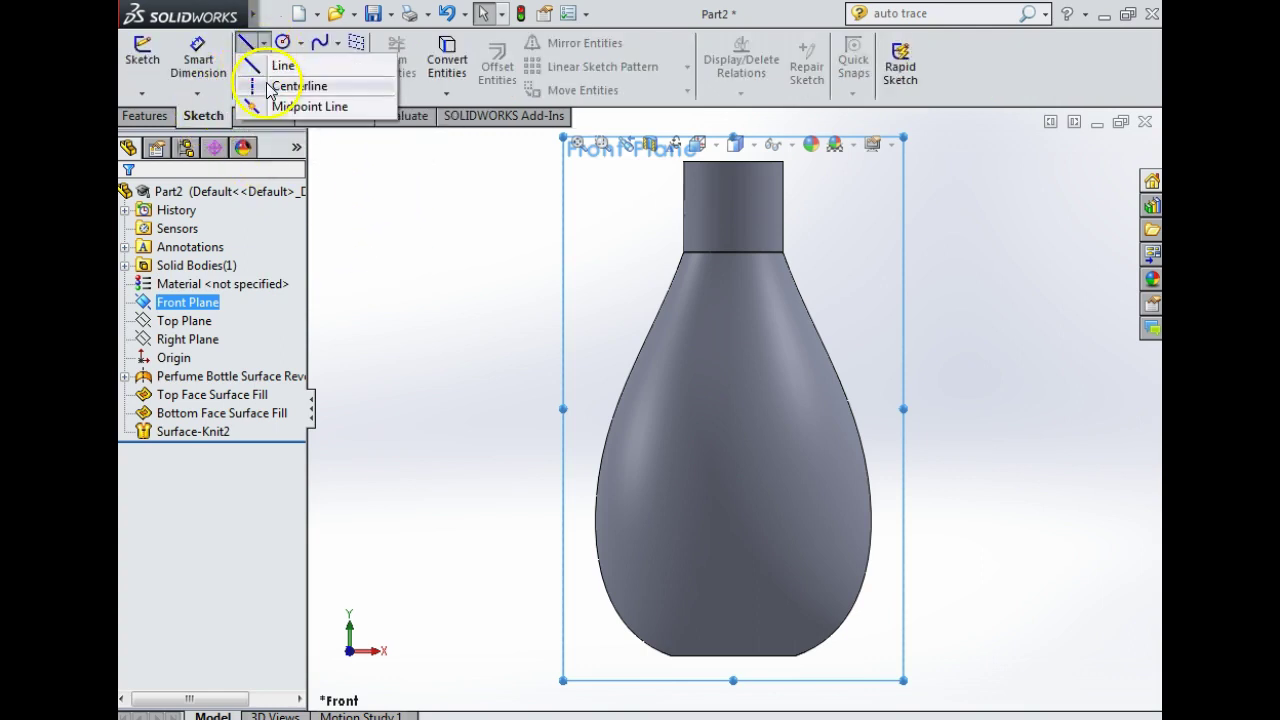
click(272, 87)
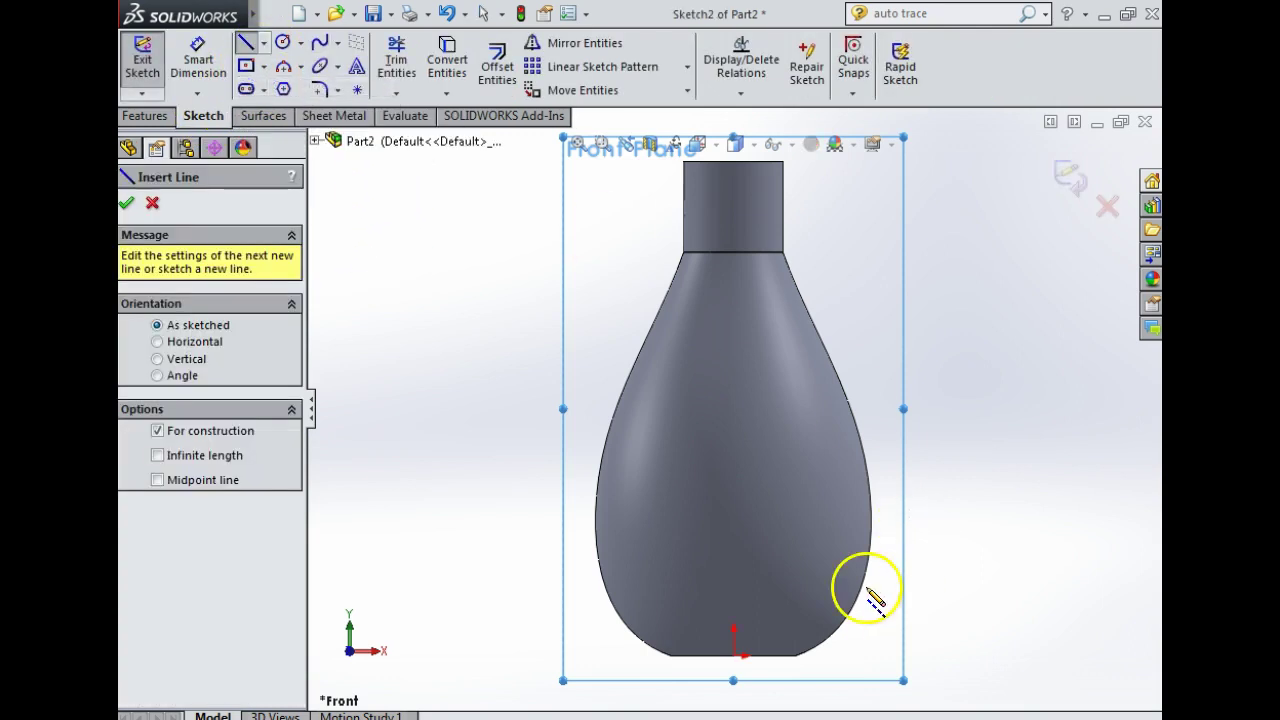
click(733, 655)
click(735, 162)
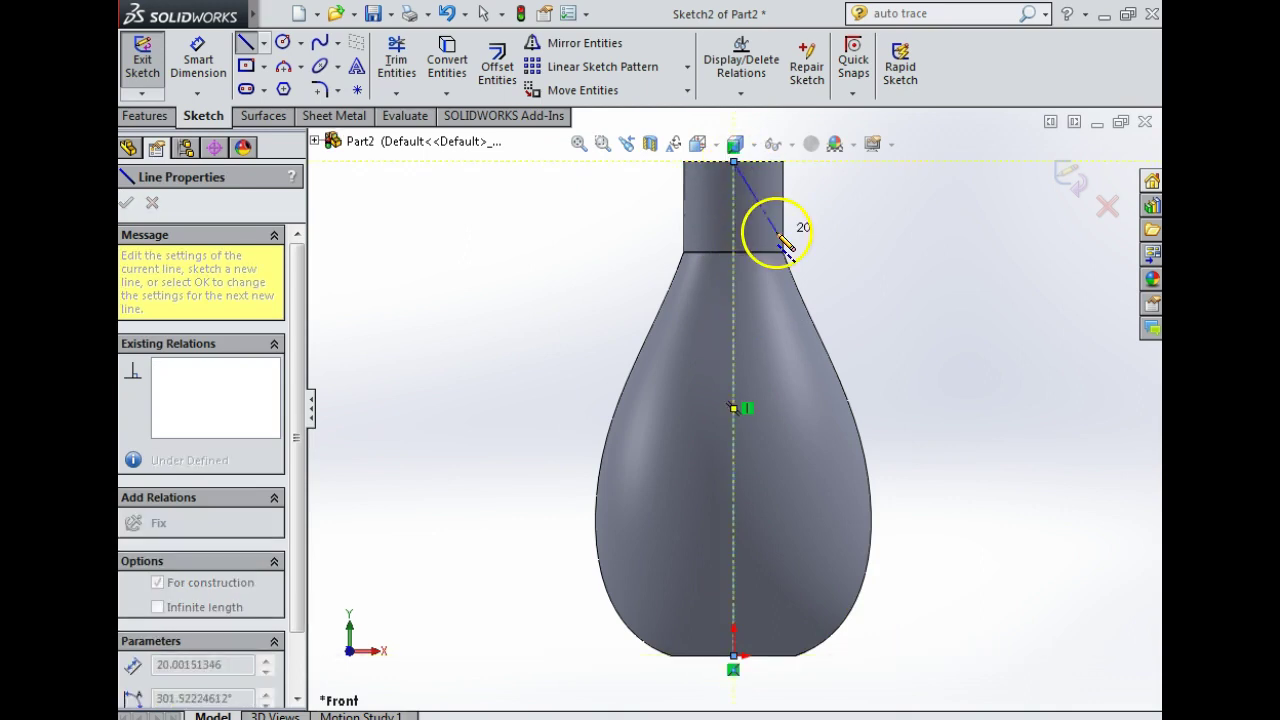
key(Escape)
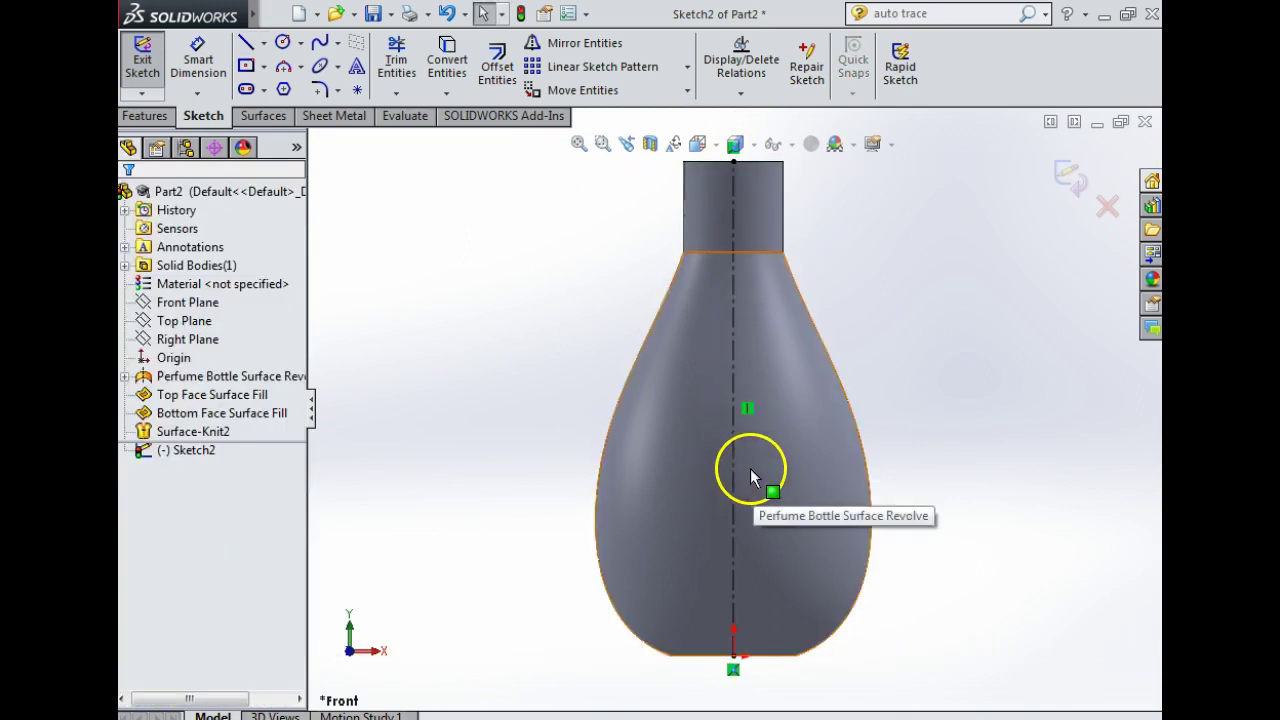
Step: Draw a midpoint line centred on the centerline near the base and make it horizontal
click(266, 42)
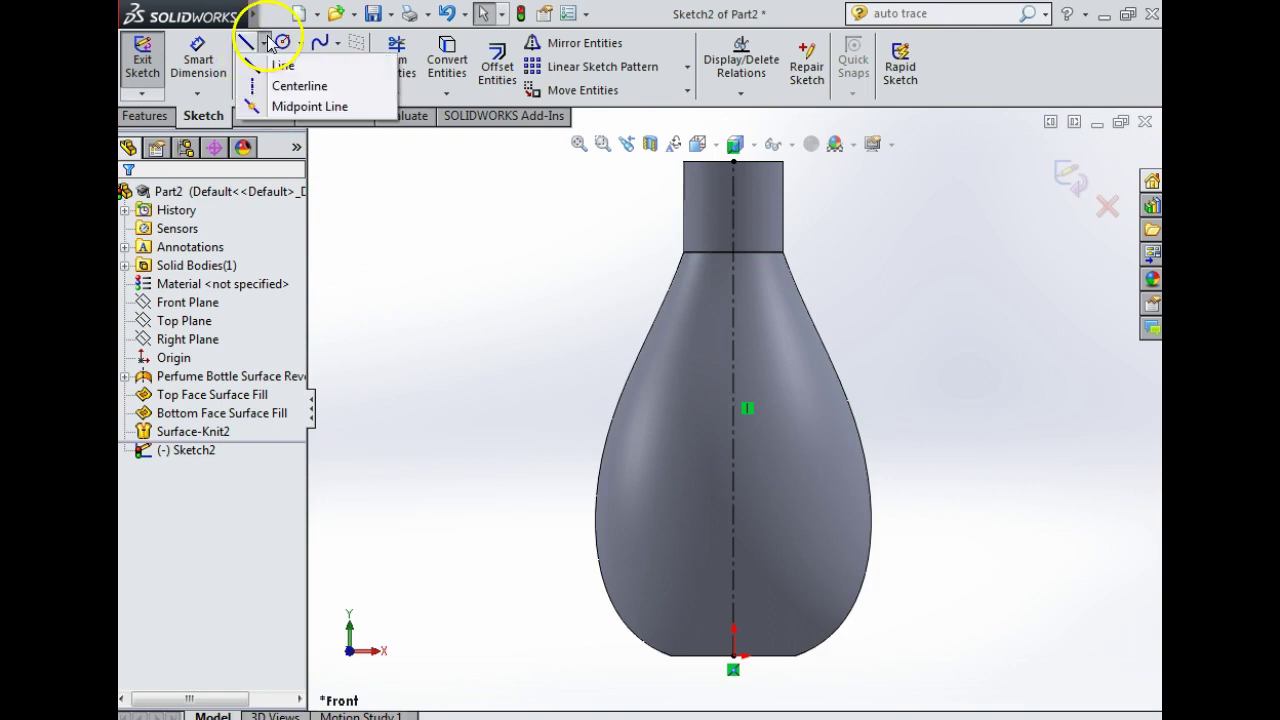
click(281, 107)
click(735, 590)
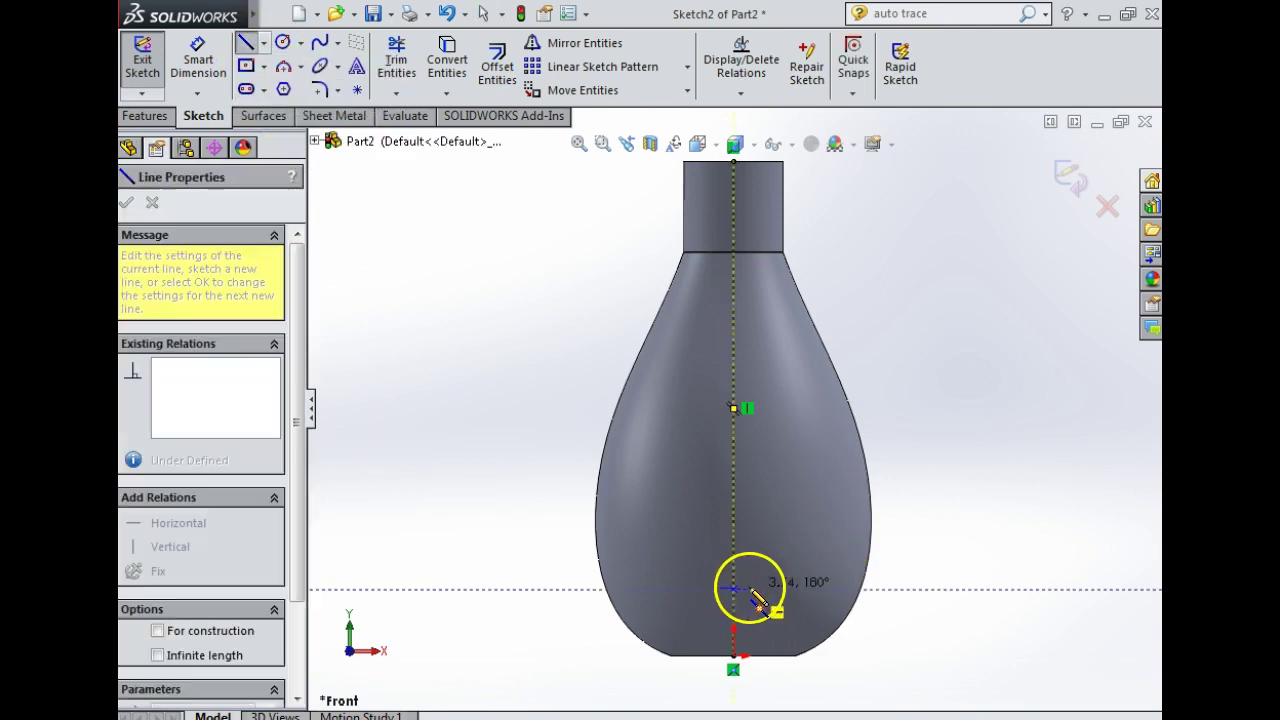
click(818, 573)
key(Escape)
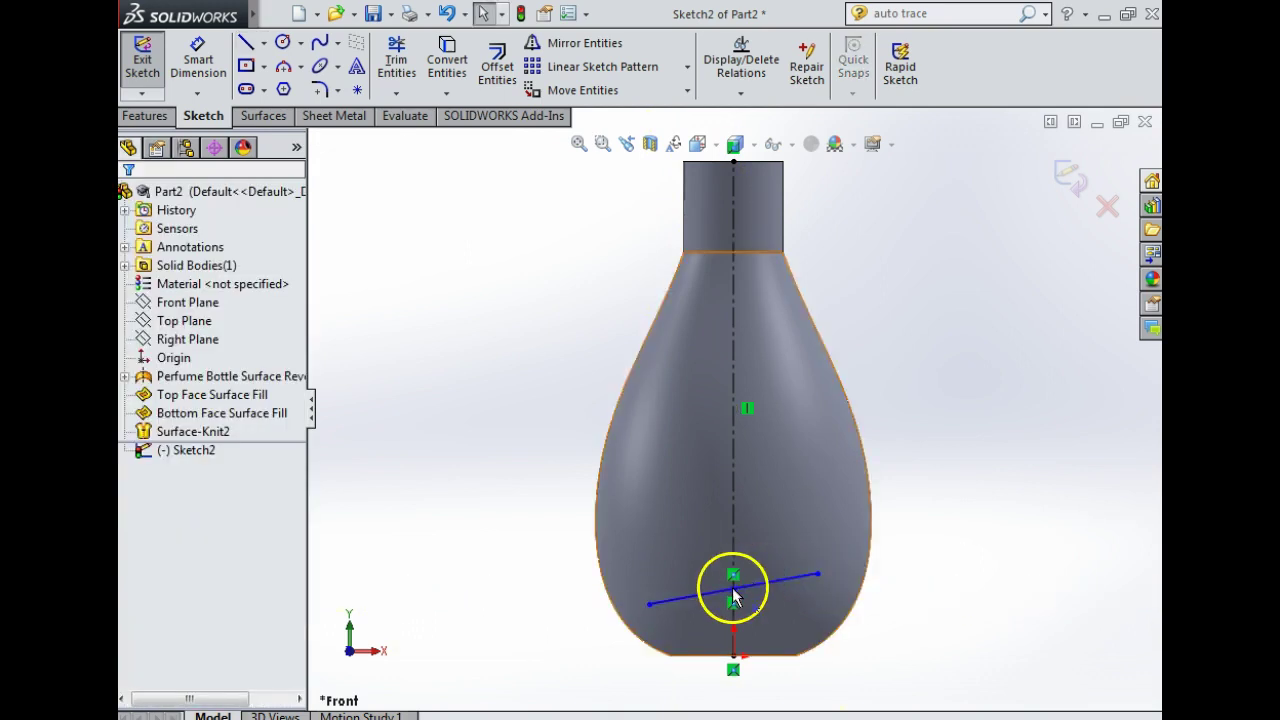
right_click(783, 590)
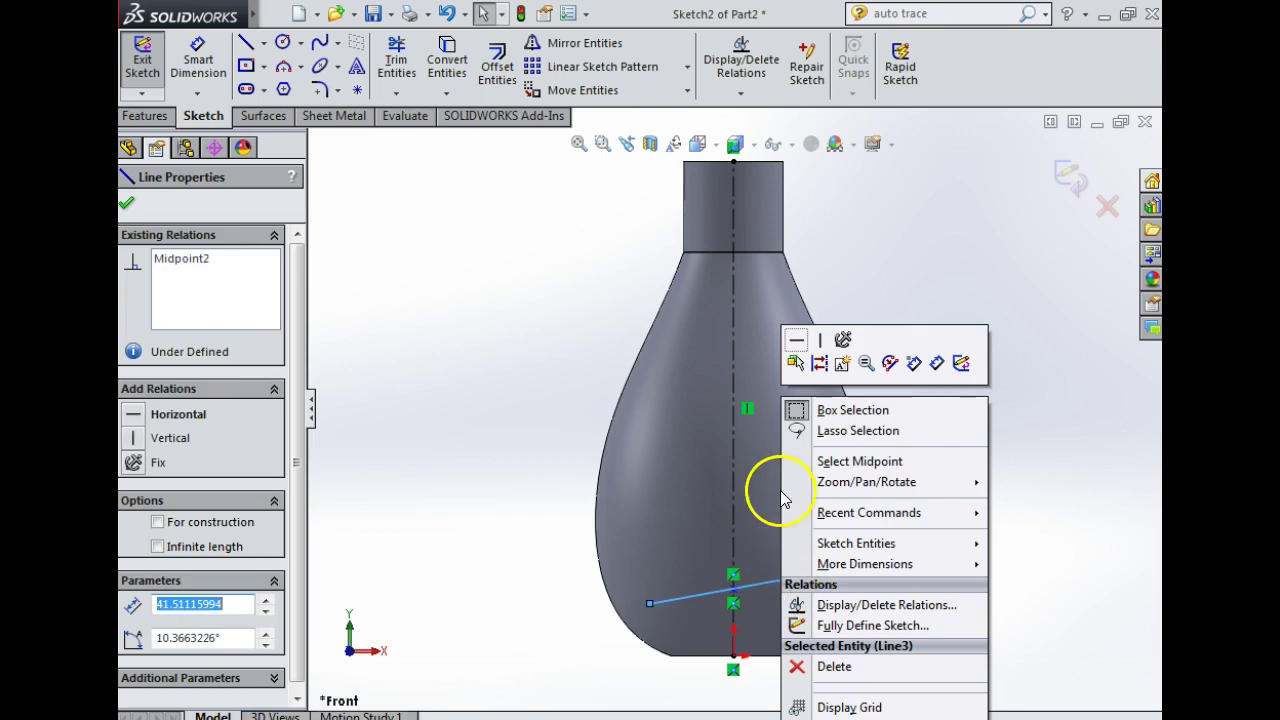
click(801, 350)
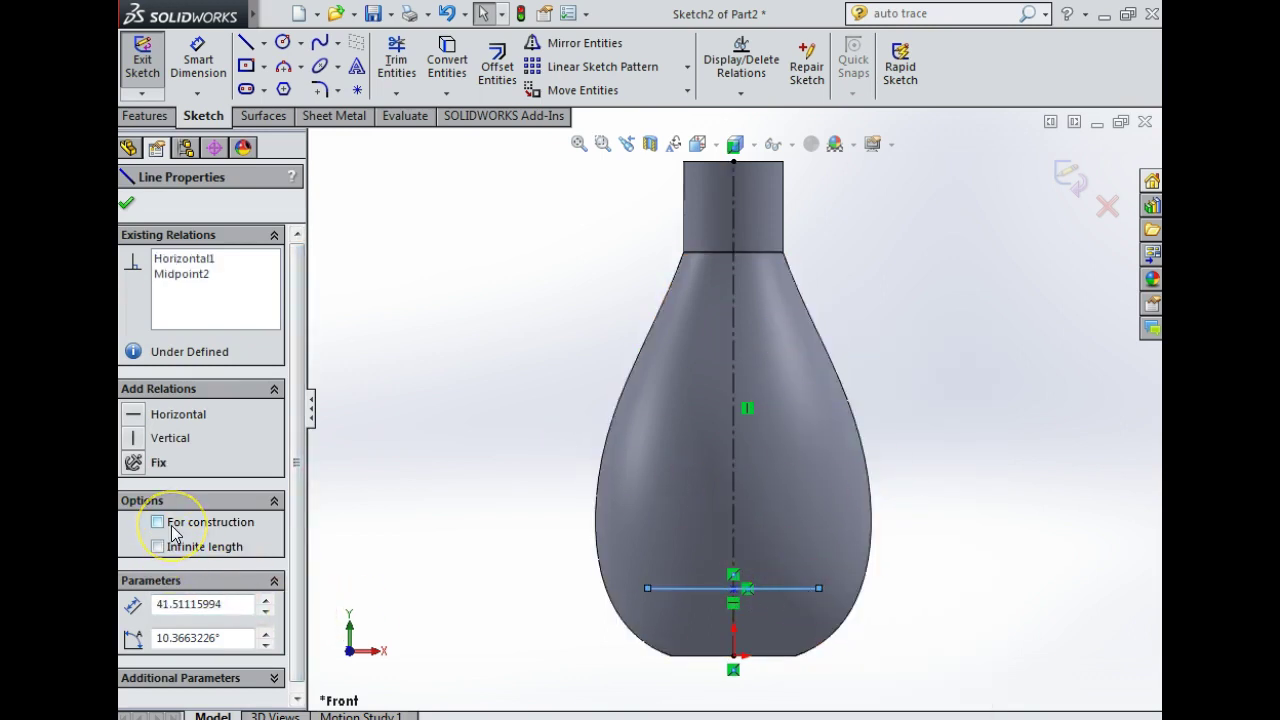
Step: Dimension the horizontal line's length as 40 mm
click(428, 497)
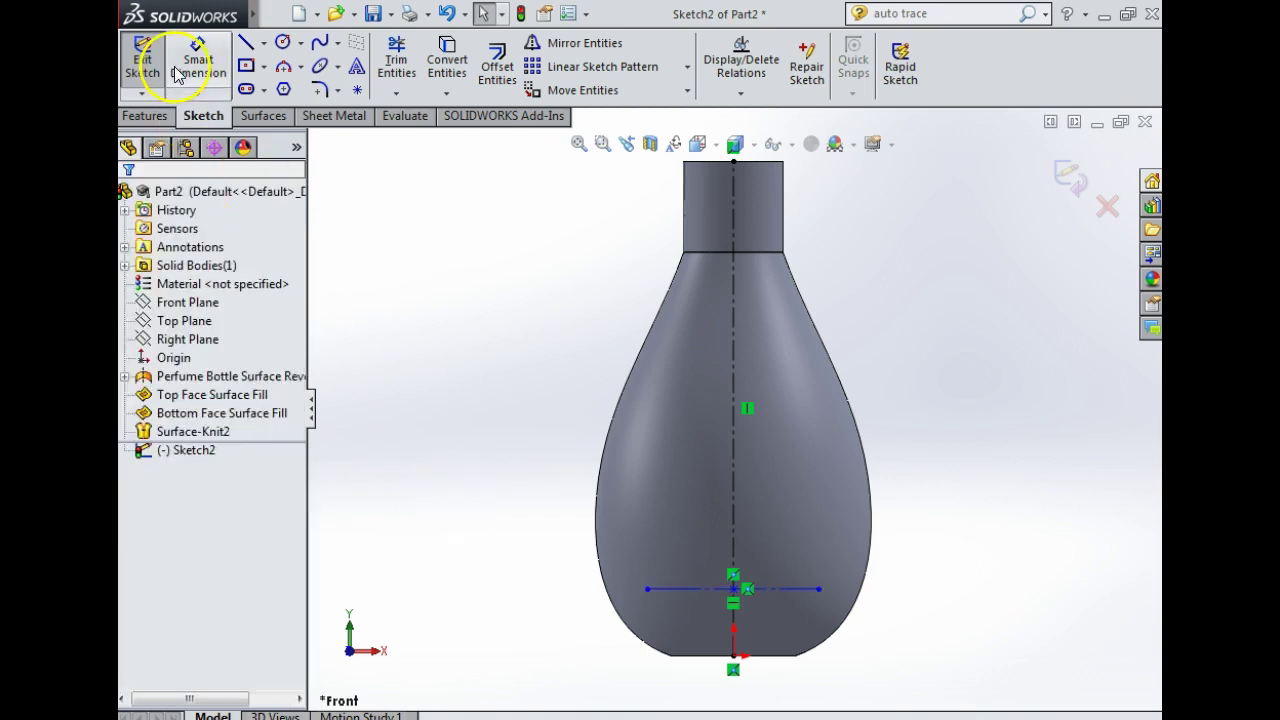
click(198, 62)
click(712, 598)
click(762, 695)
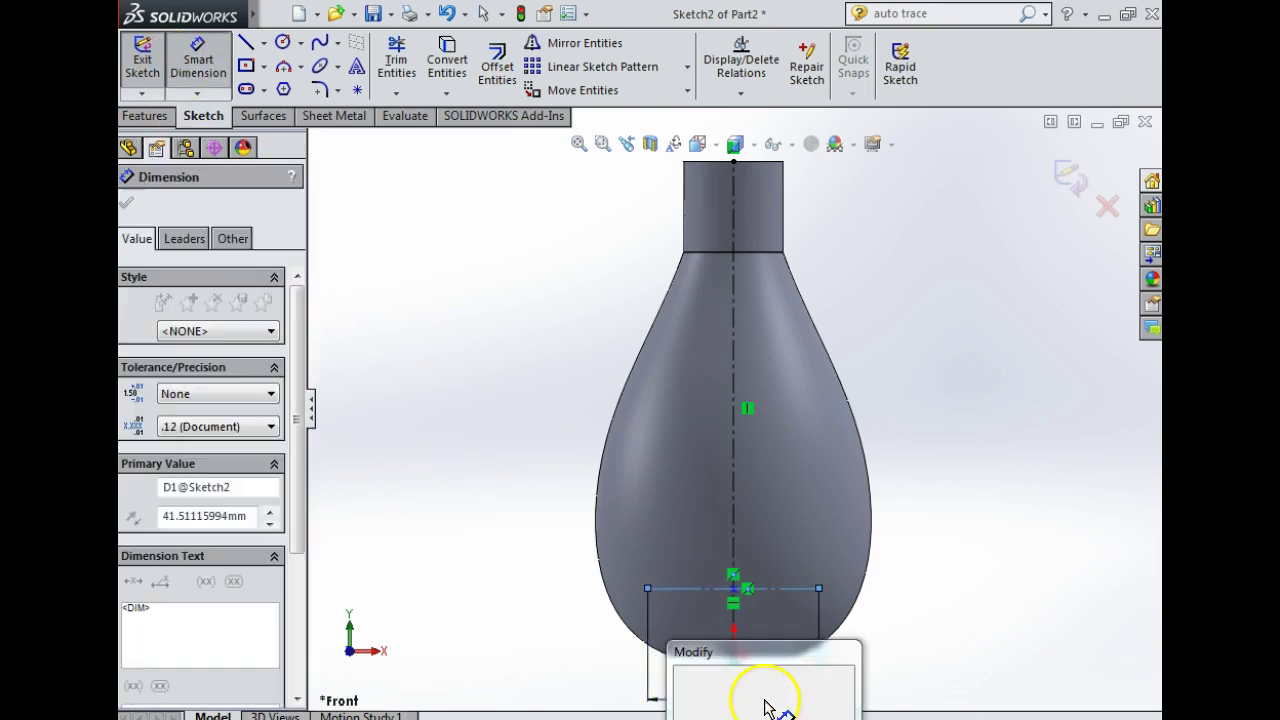
text(40)
key(Return)
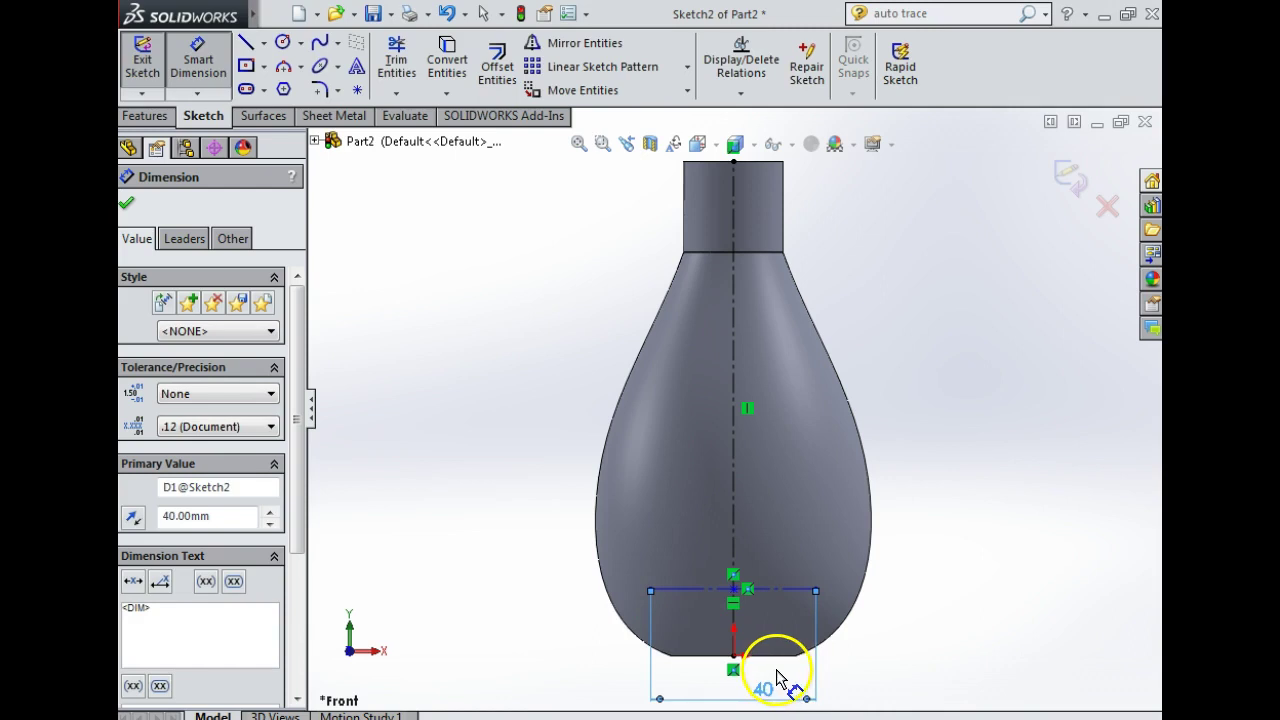
Step: Dimension the line's midpoint 15 mm above the bottle's bottom point, then zoom toward the body
click(740, 597)
click(735, 657)
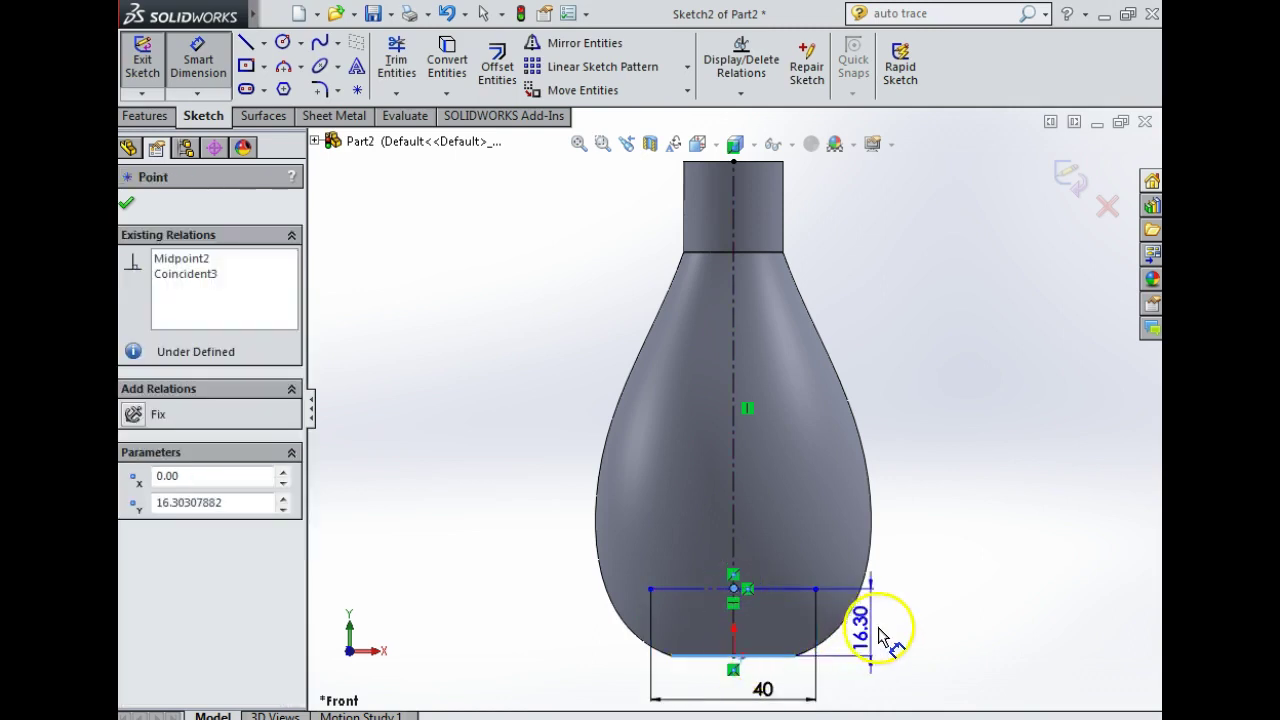
click(905, 632)
text(15)
key(Return)
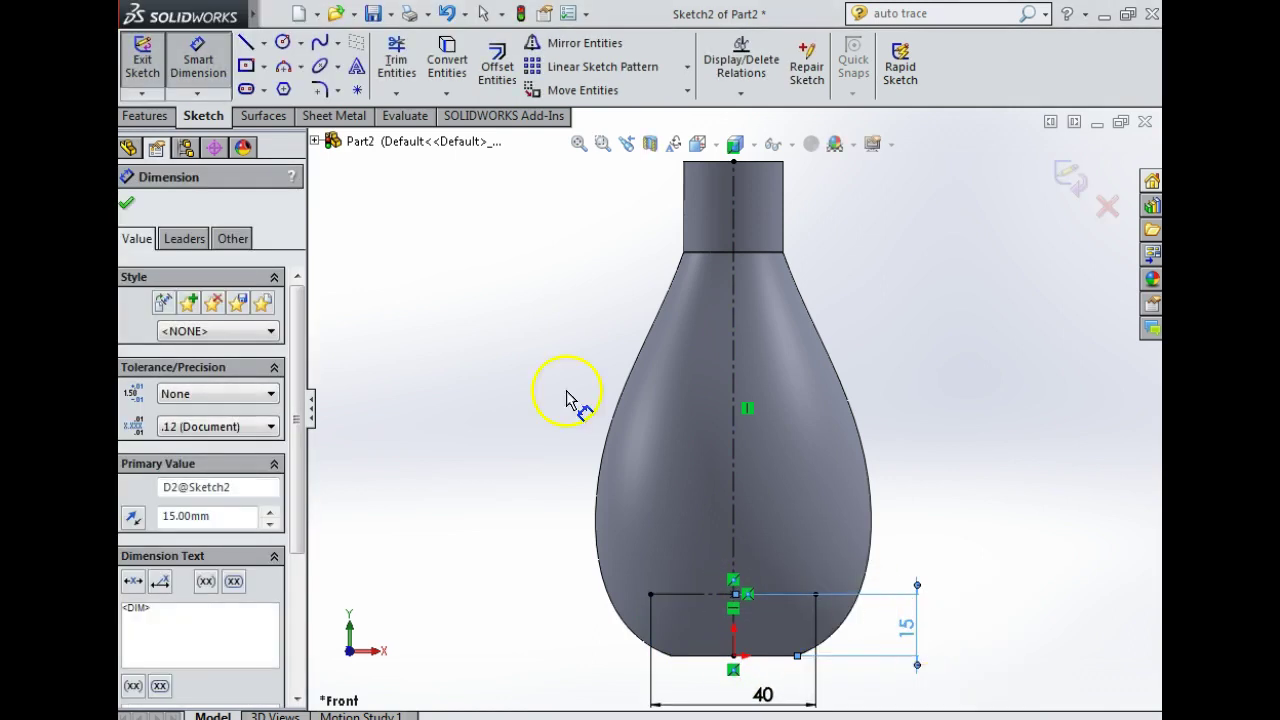
key(Escape)
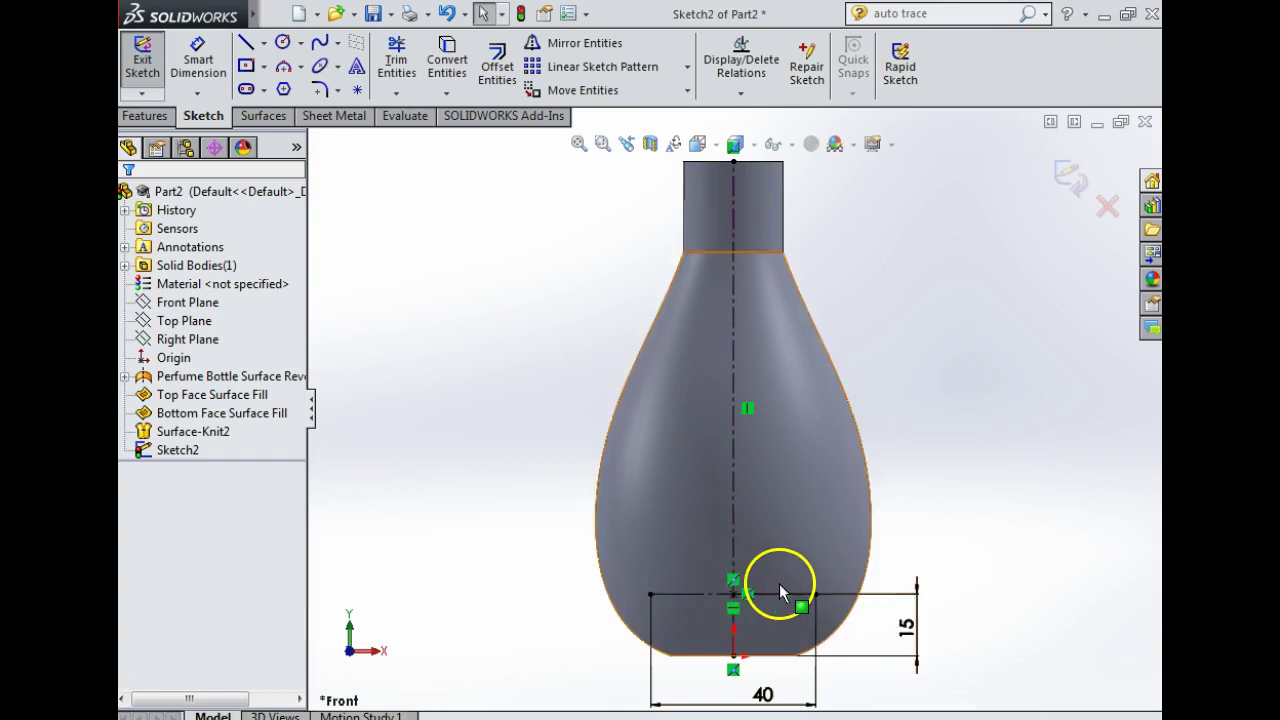
mouse_move(777, 560)
ctrl+middle_down()
mouse_move(789, 609)
mouse_move(790, 545)
ctrl+middle_up()
scroll(790, 548, down, 2)
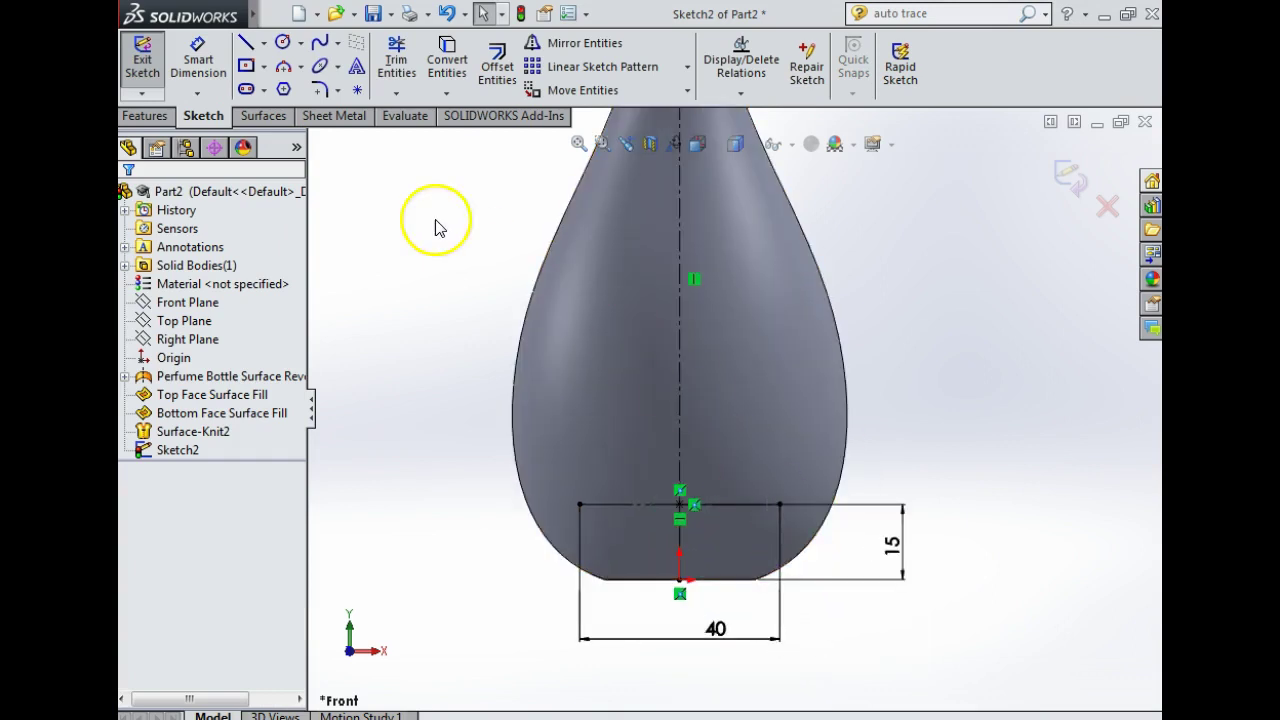
Step: Add sketch text 'PERFUME' using the horizontal line as its guide curve
click(357, 68)
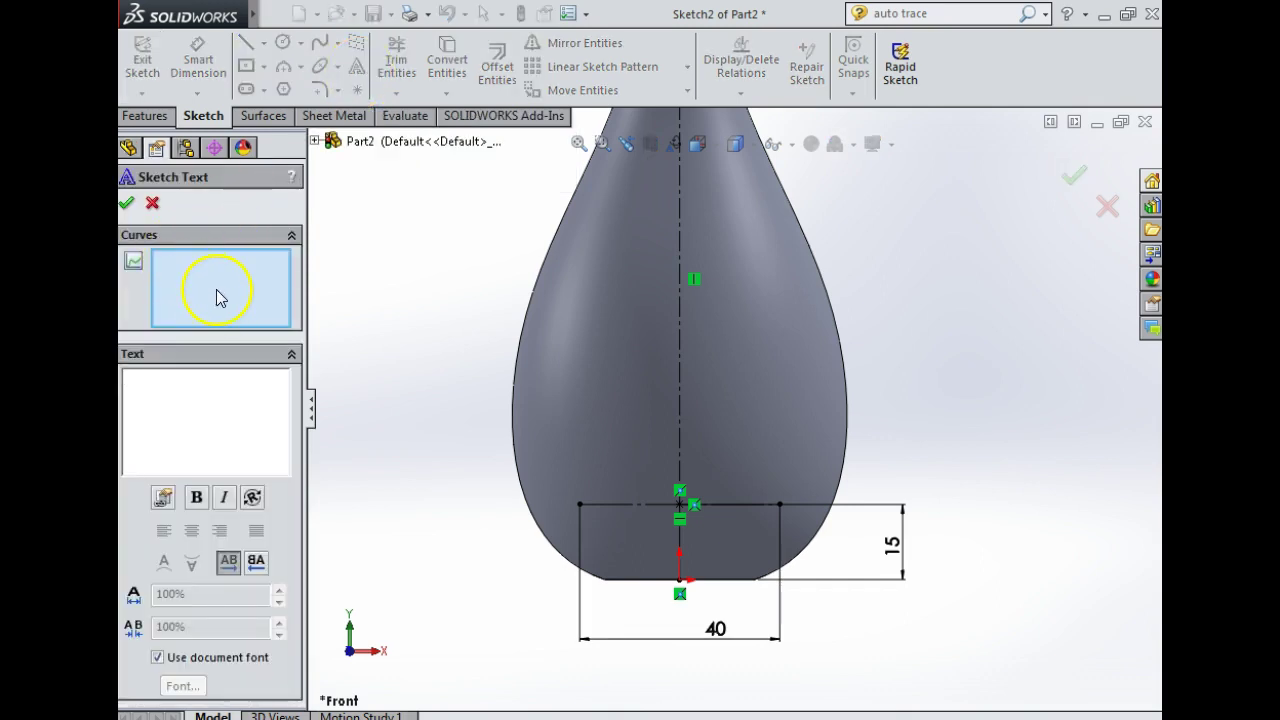
click(645, 506)
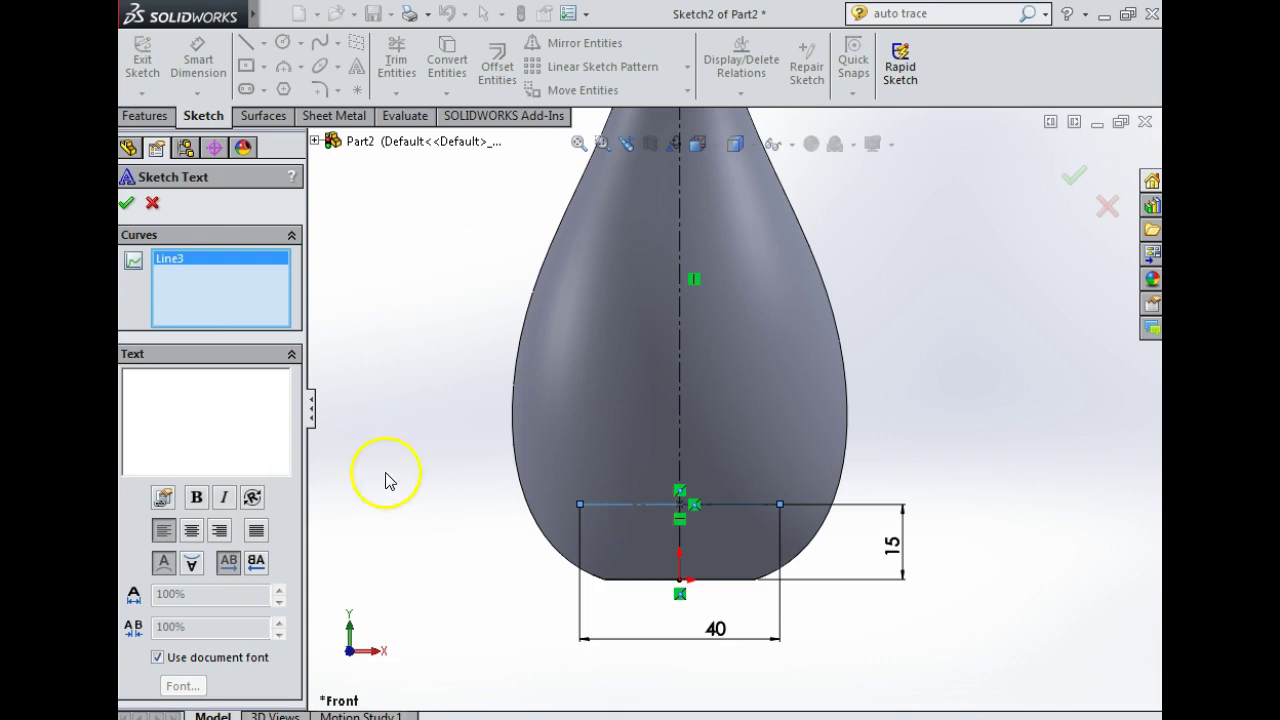
click(166, 423)
text(PERFUME)
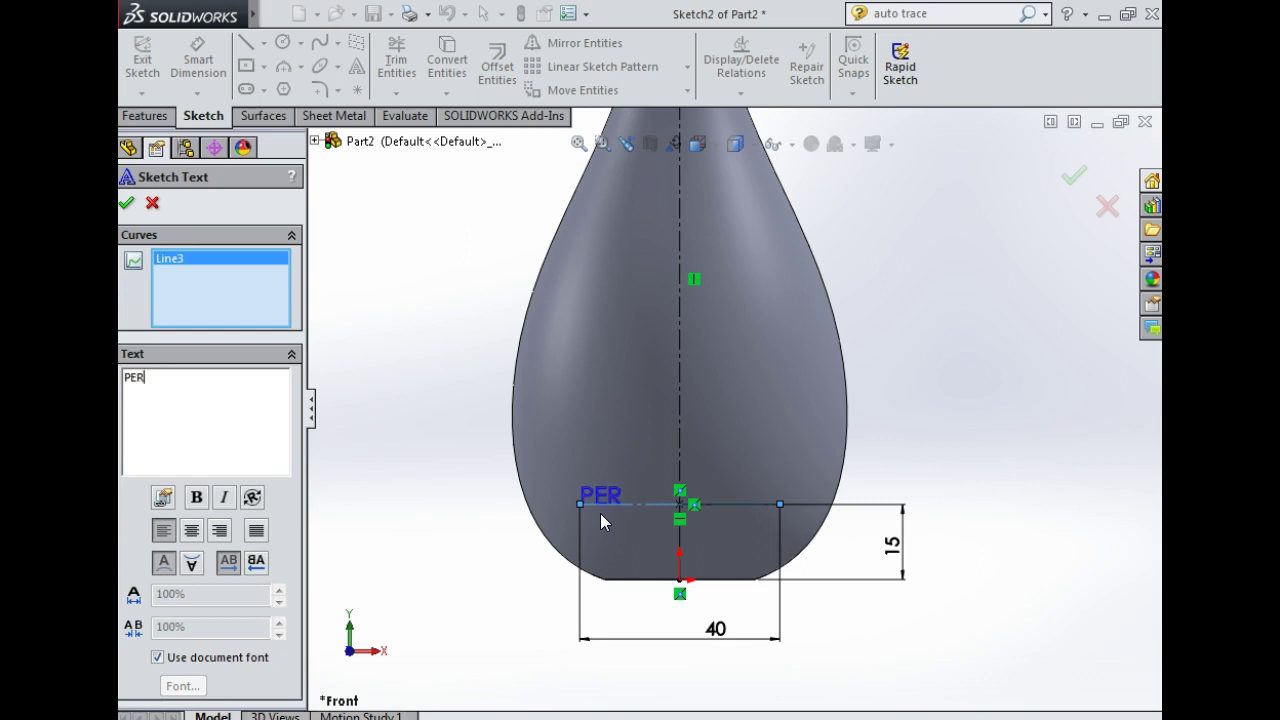
click(837, 457)
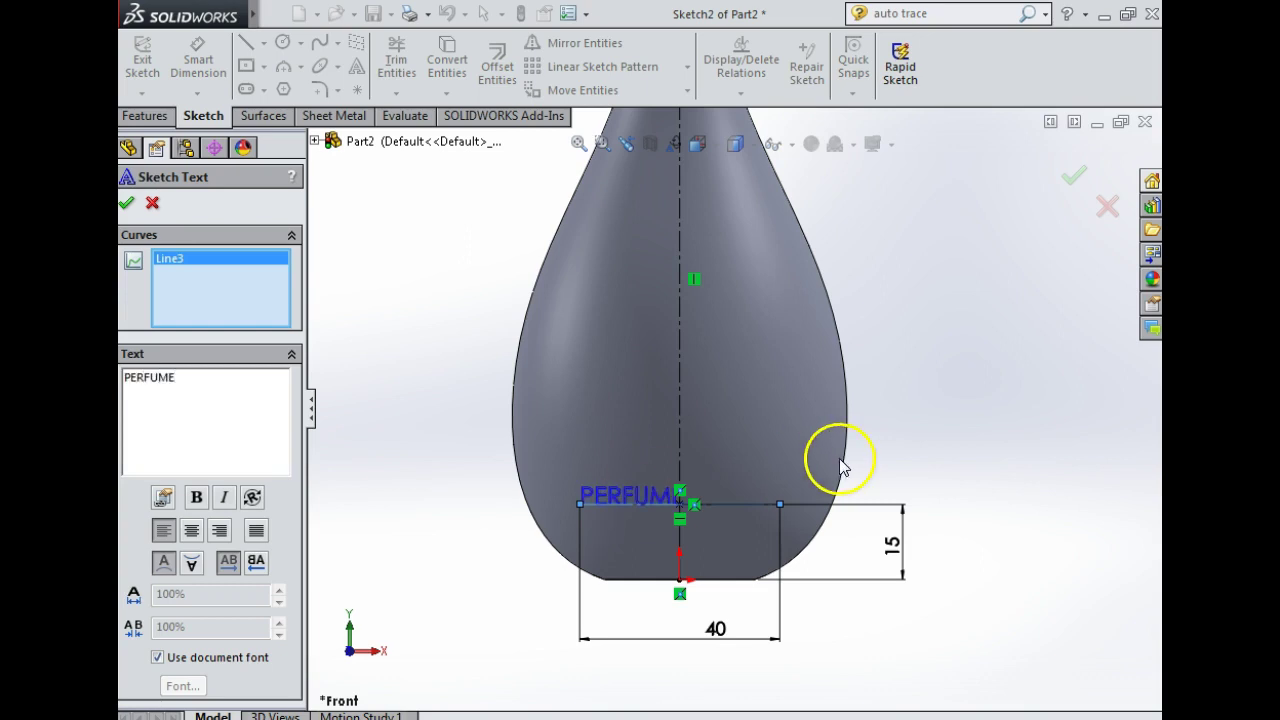
click(654, 524)
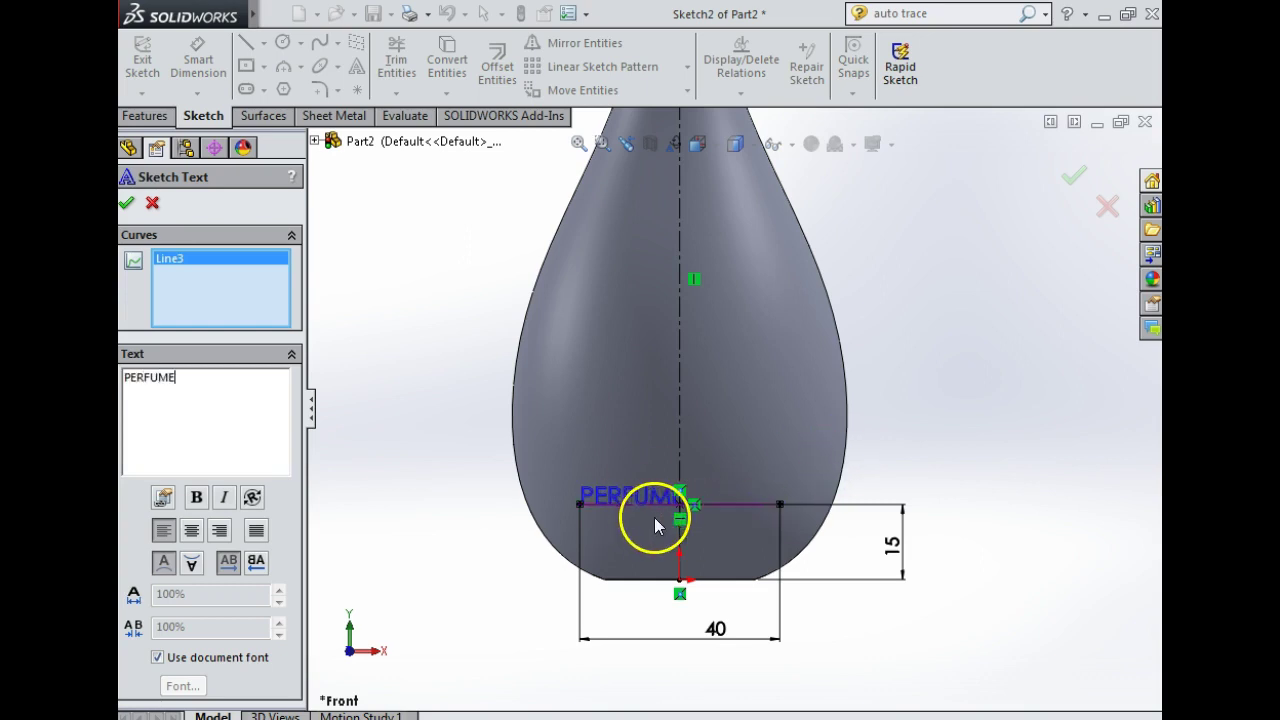
Step: Centre-align PERFUME on the line, keep it upright, and turn off Use document font
click(191, 533)
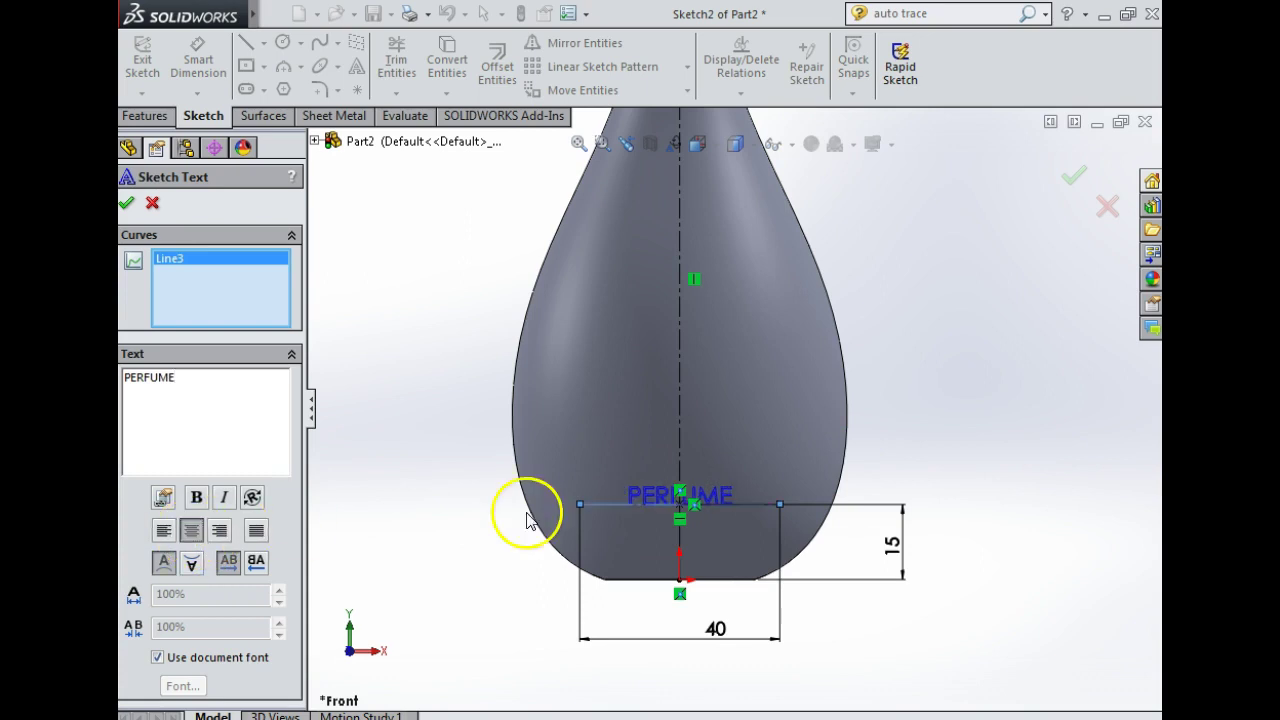
click(219, 531)
click(164, 531)
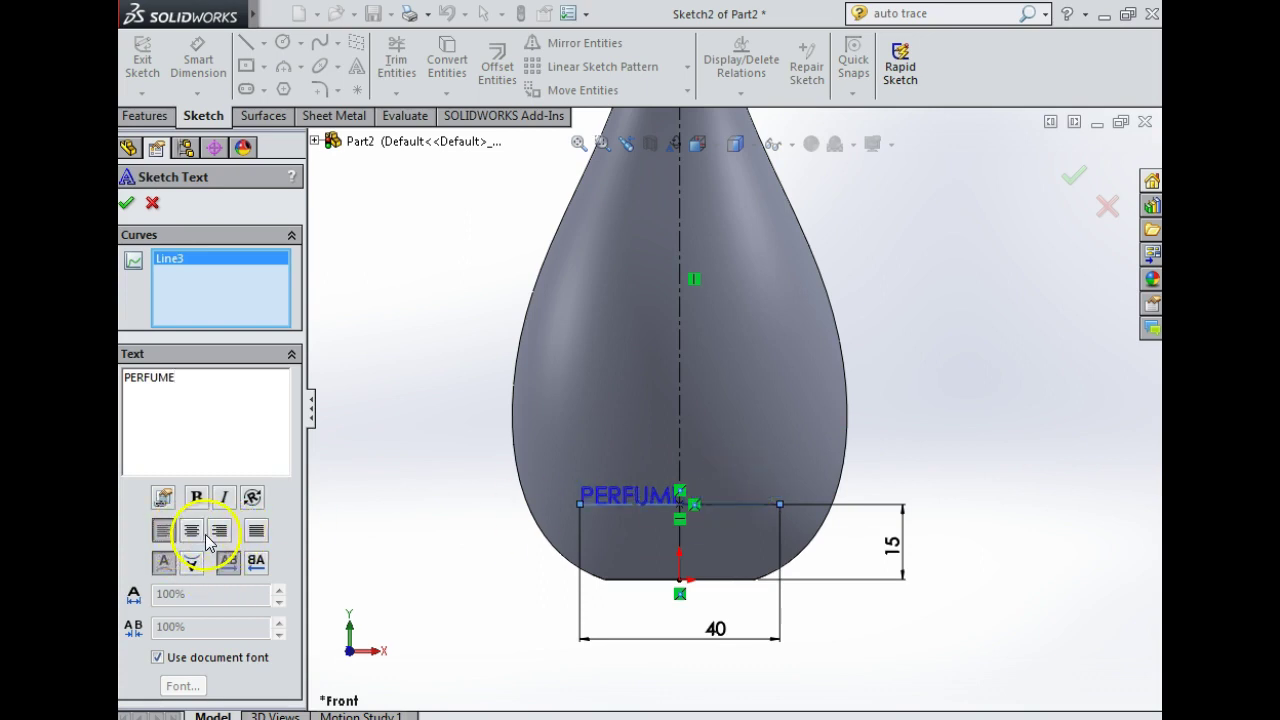
click(191, 531)
click(191, 562)
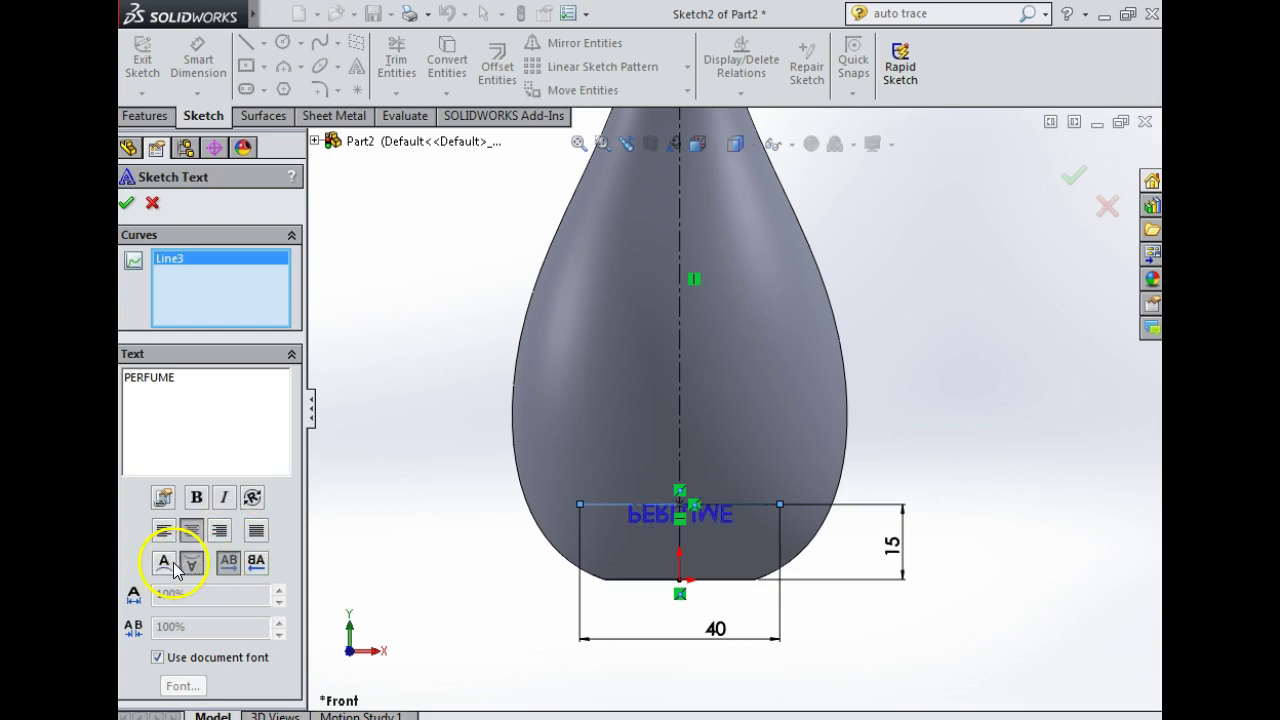
click(174, 564)
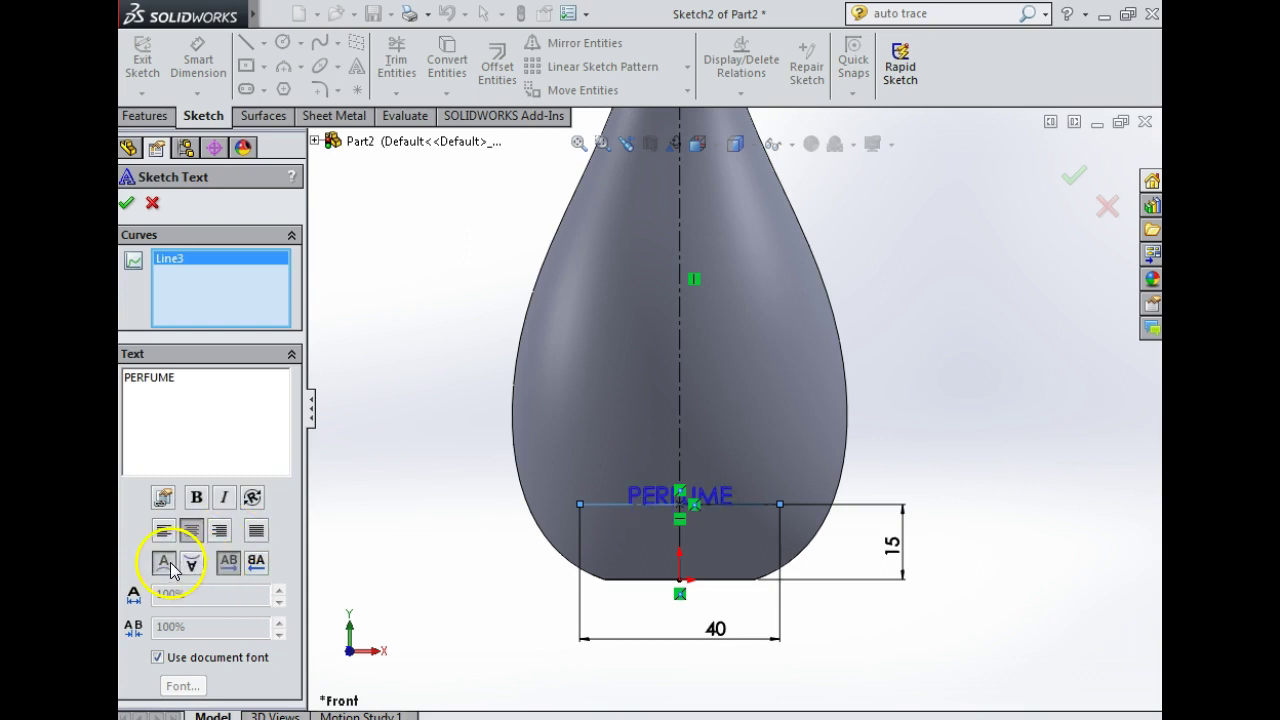
click(158, 658)
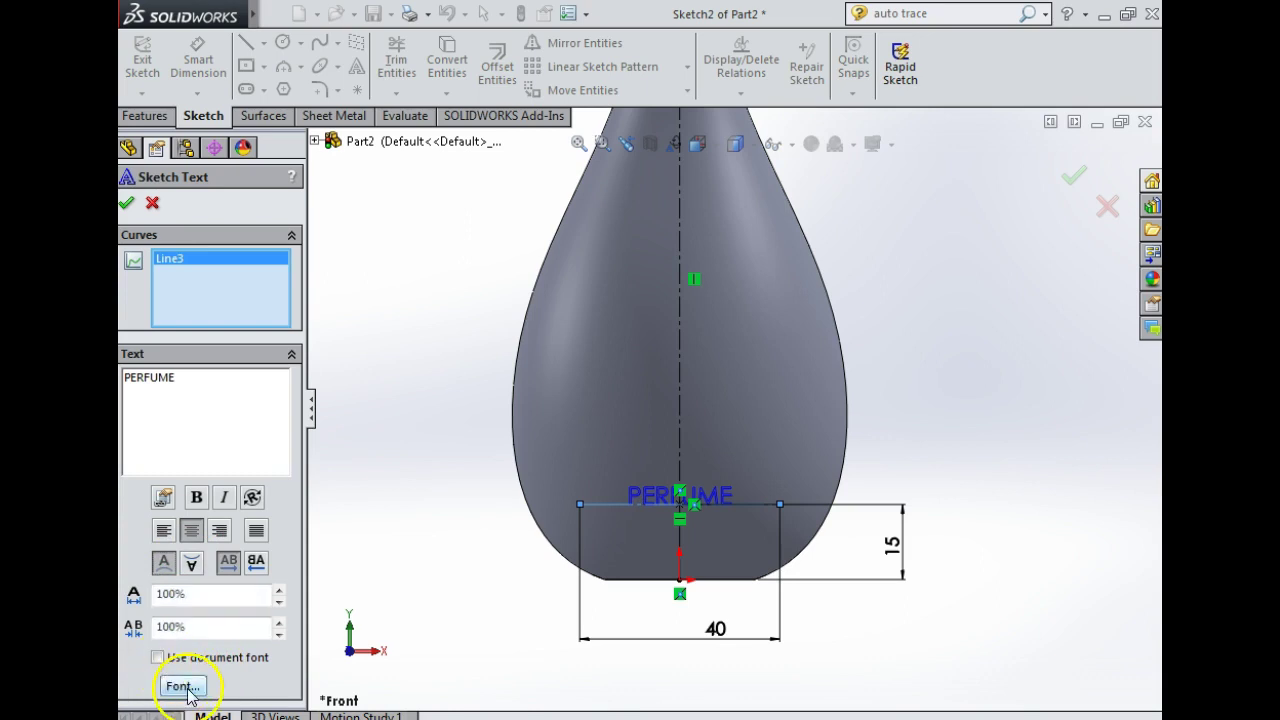
Step: In the Font dialog, set the PERFUME text height to 20 points
click(183, 687)
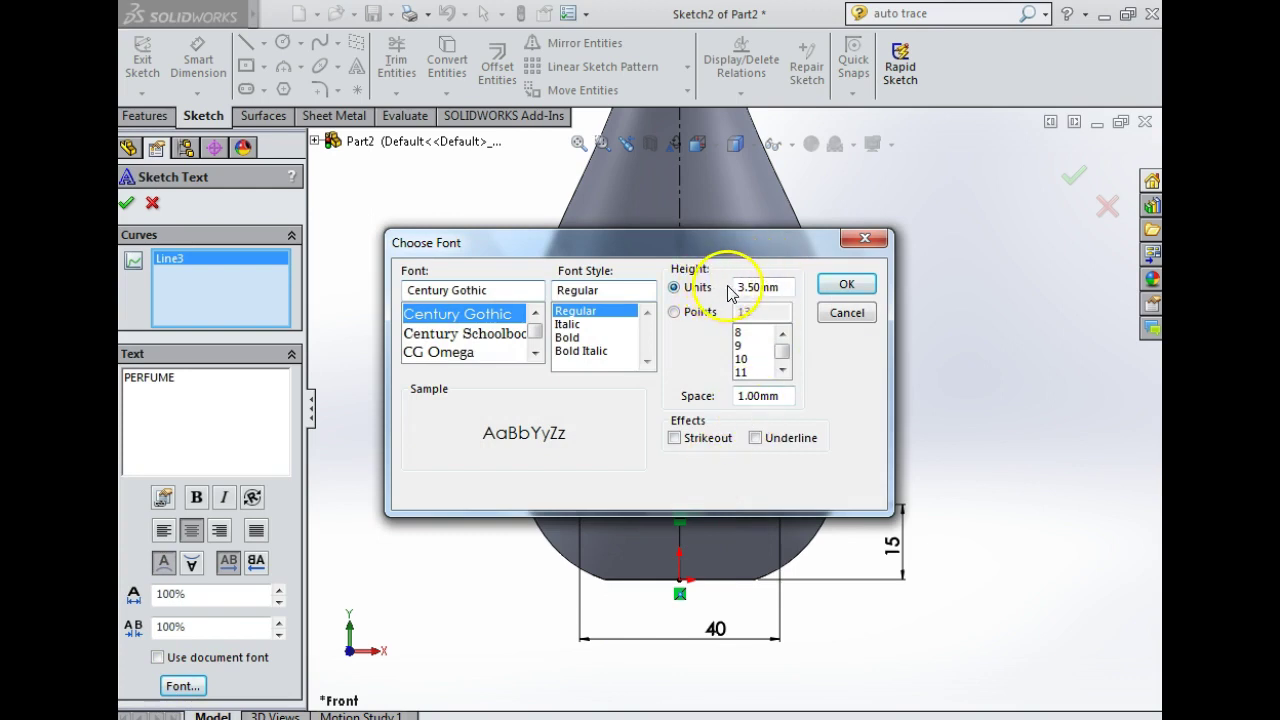
click(692, 312)
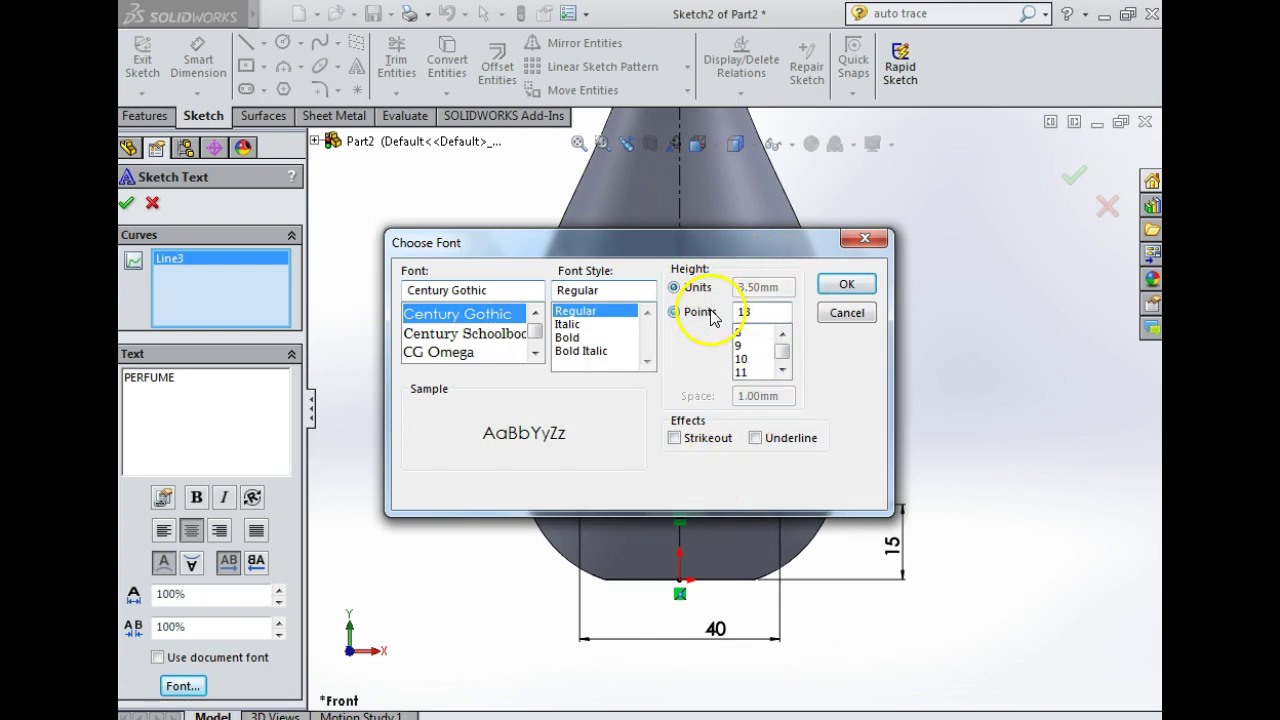
click(782, 370)
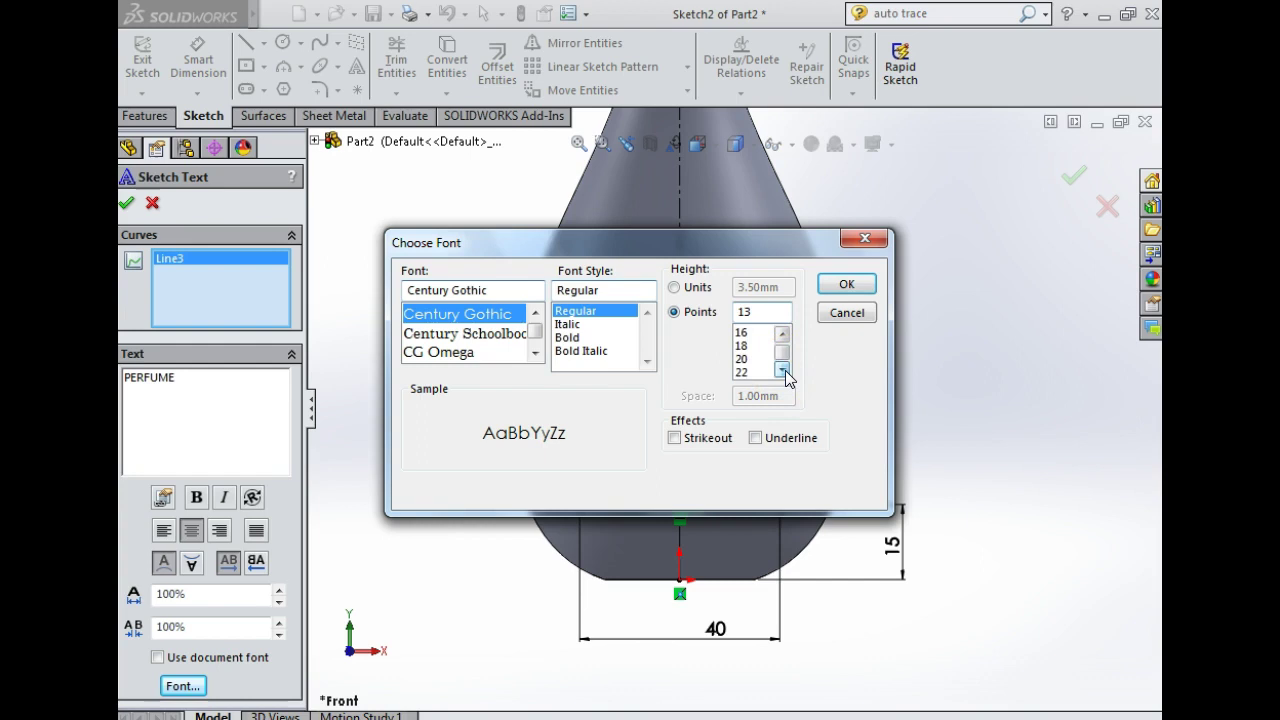
click(567, 324)
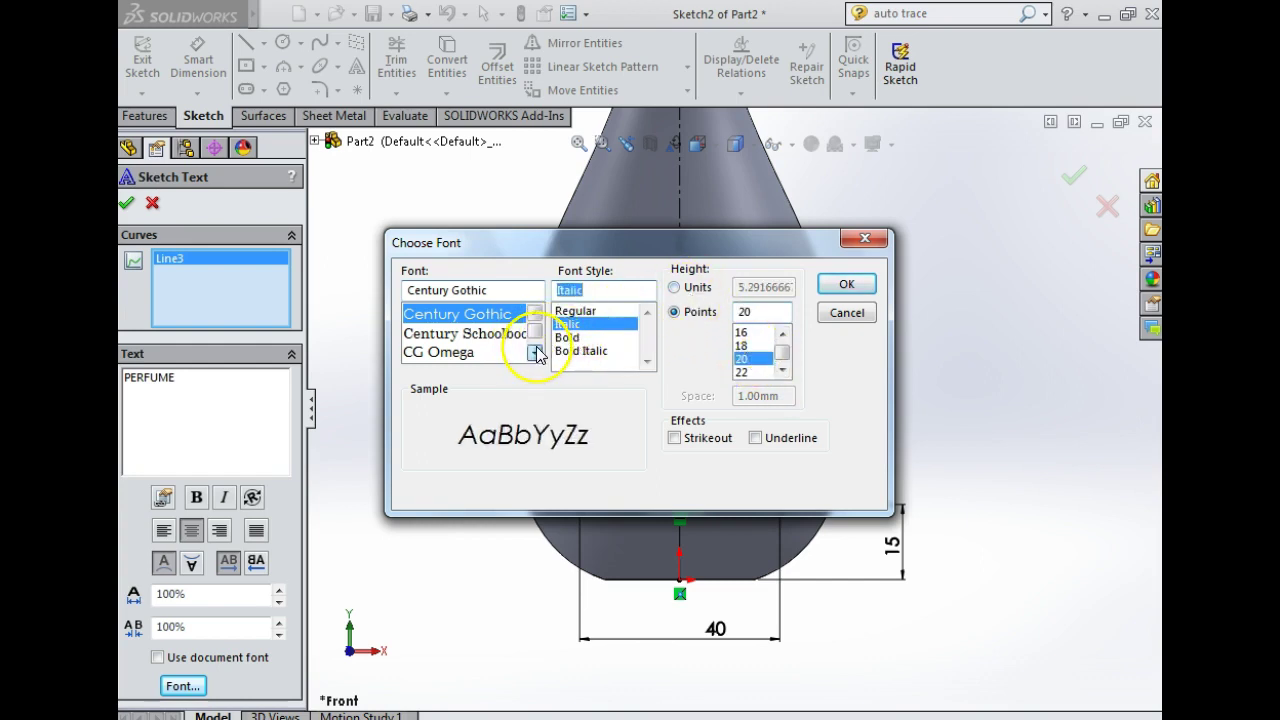
Step: Scroll to the Elephant font, choose Italic Bold, and apply it to PERFUME
click(535, 352)
click(535, 352)
click(535, 352)
click(535, 352)
click(535, 352)
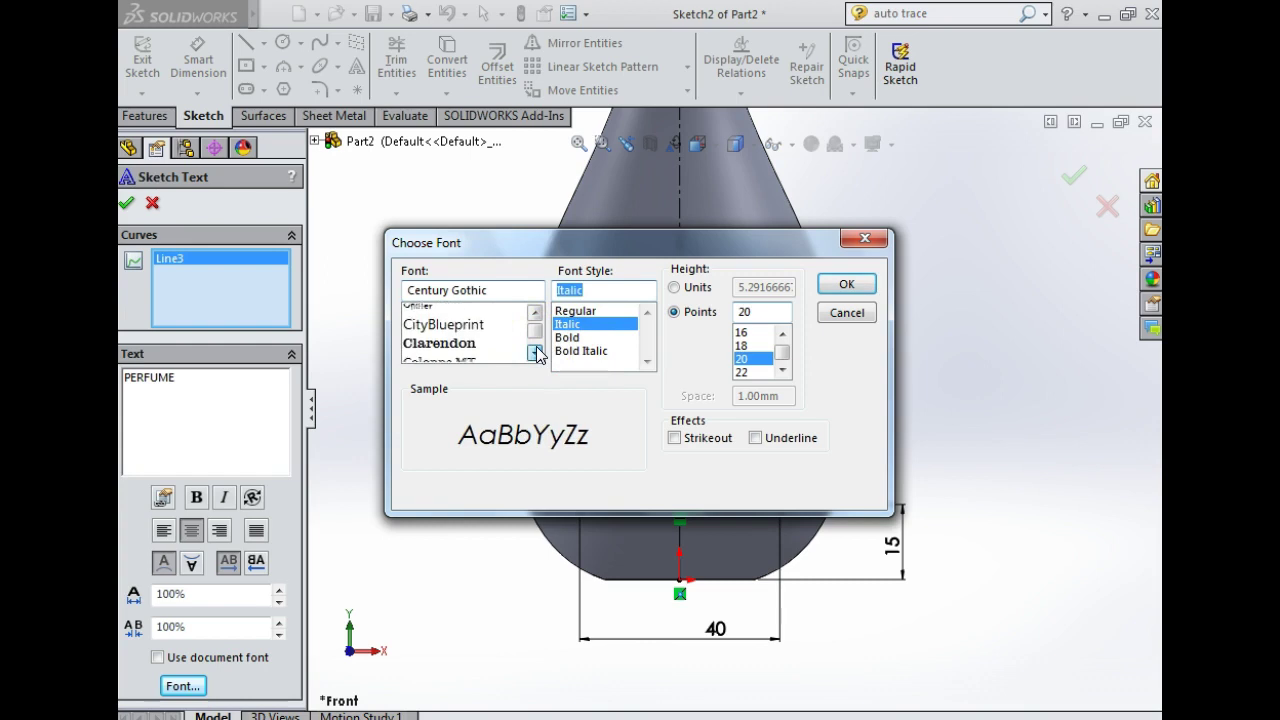
click(535, 352)
click(535, 352)
click(535, 352)
click(535, 352)
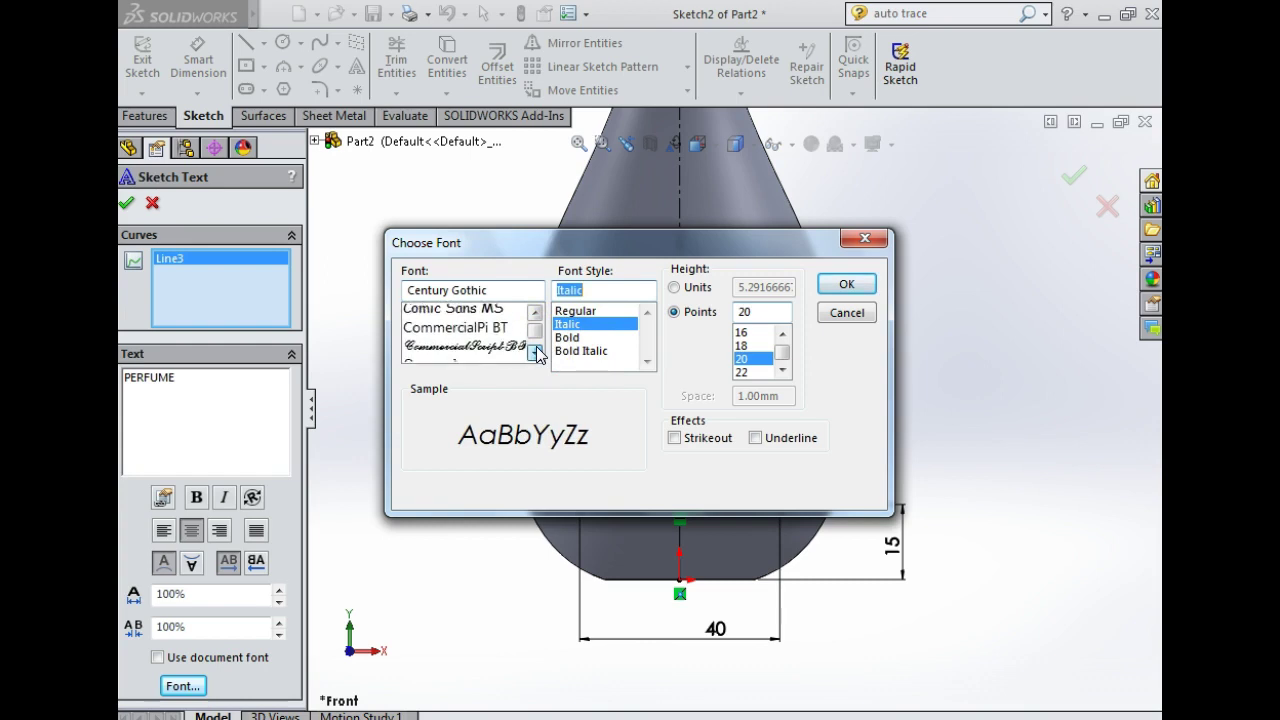
click(535, 352)
click(535, 352)
click(535, 352)
click(535, 352)
click(535, 352)
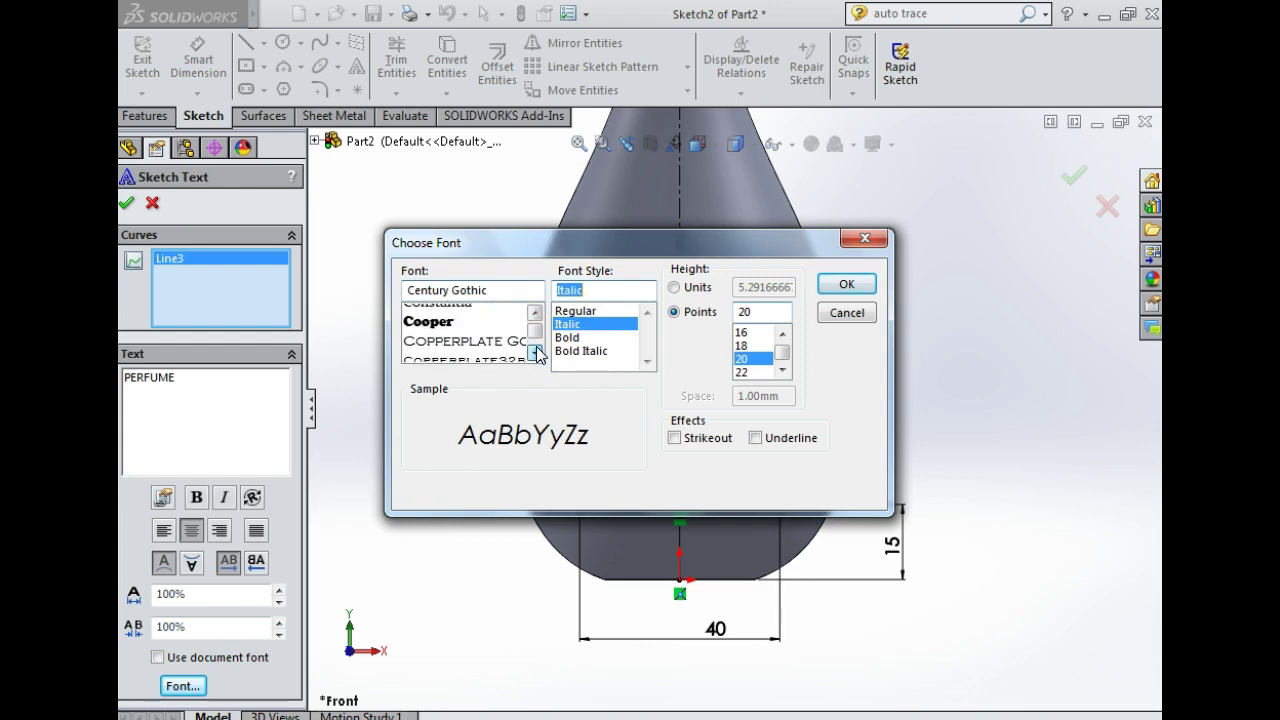
click(535, 352)
click(535, 352)
click(535, 352)
click(535, 352)
click(535, 352)
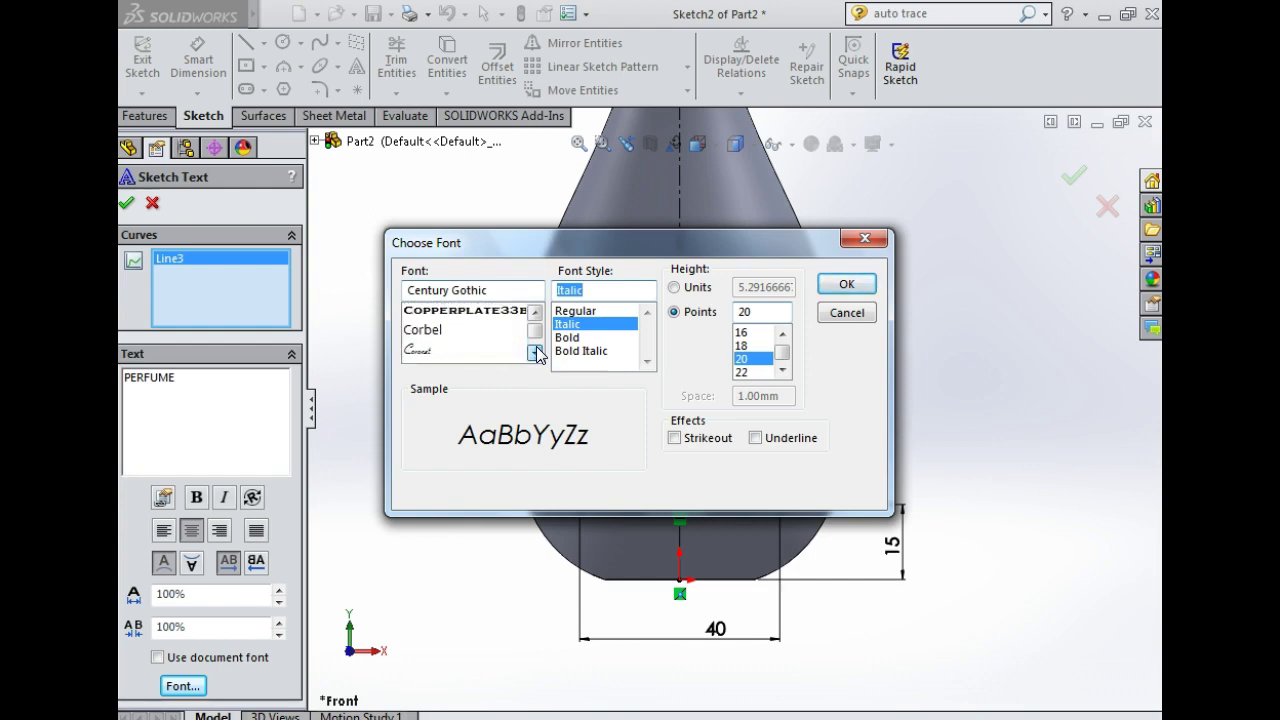
click(535, 352)
click(535, 352)
click(535, 352)
click(535, 352)
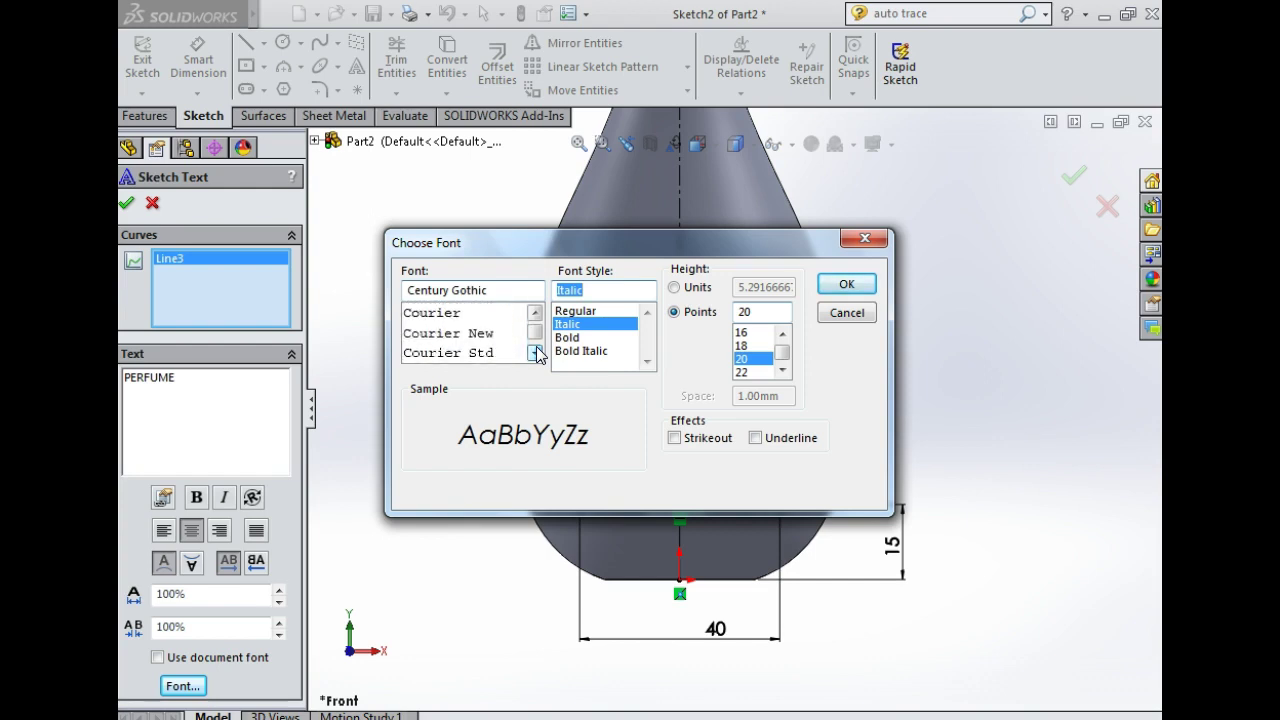
click(535, 352)
click(535, 352)
click(535, 352)
click(535, 352)
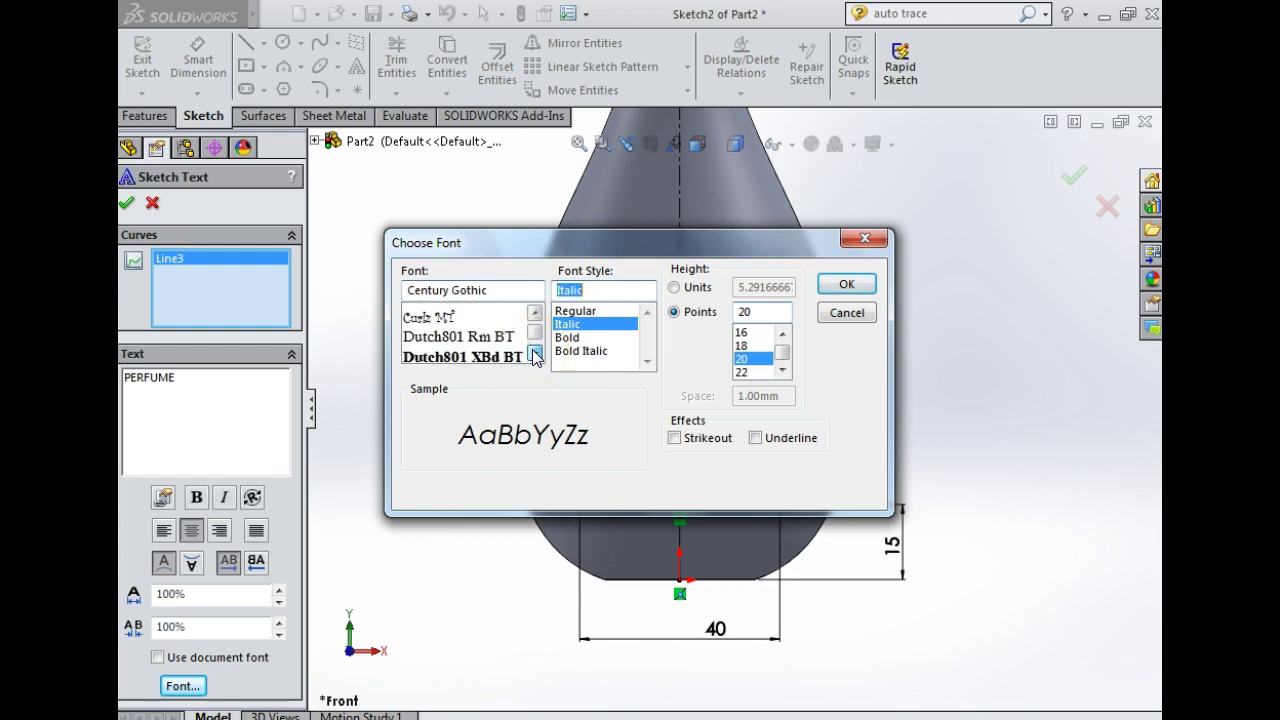
click(535, 352)
click(535, 352)
click(535, 352)
click(436, 332)
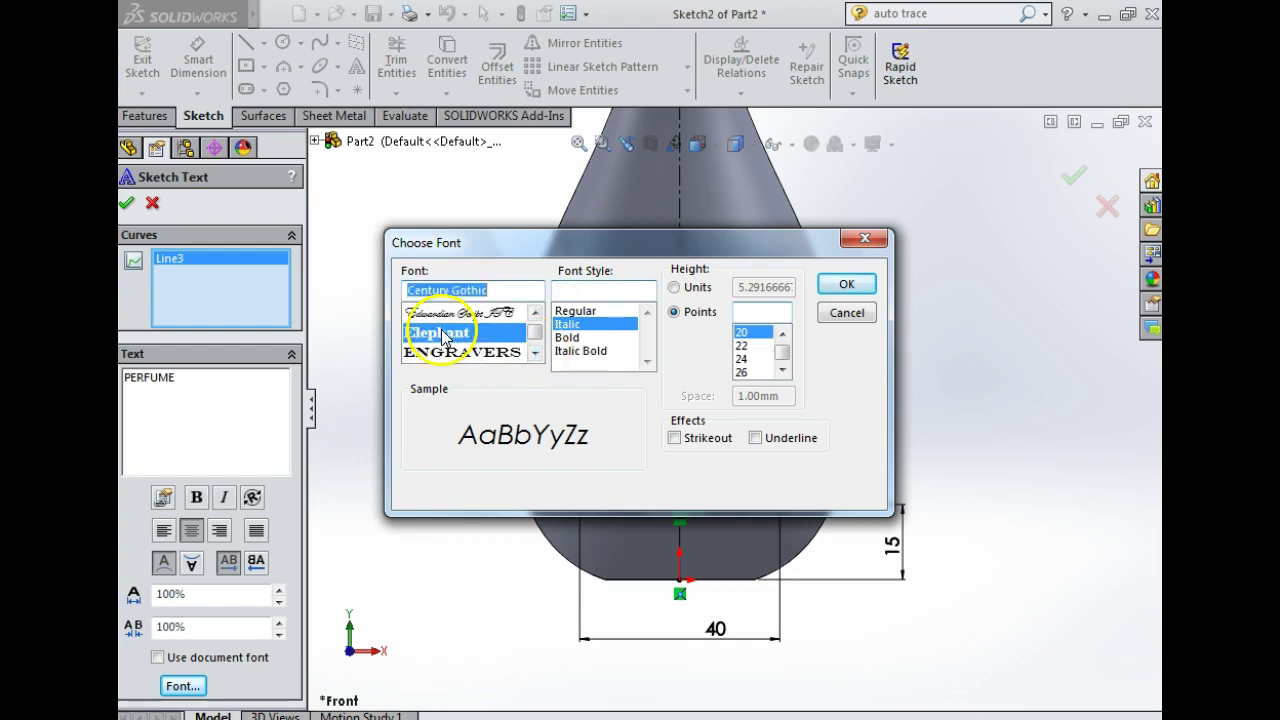
click(593, 330)
click(586, 351)
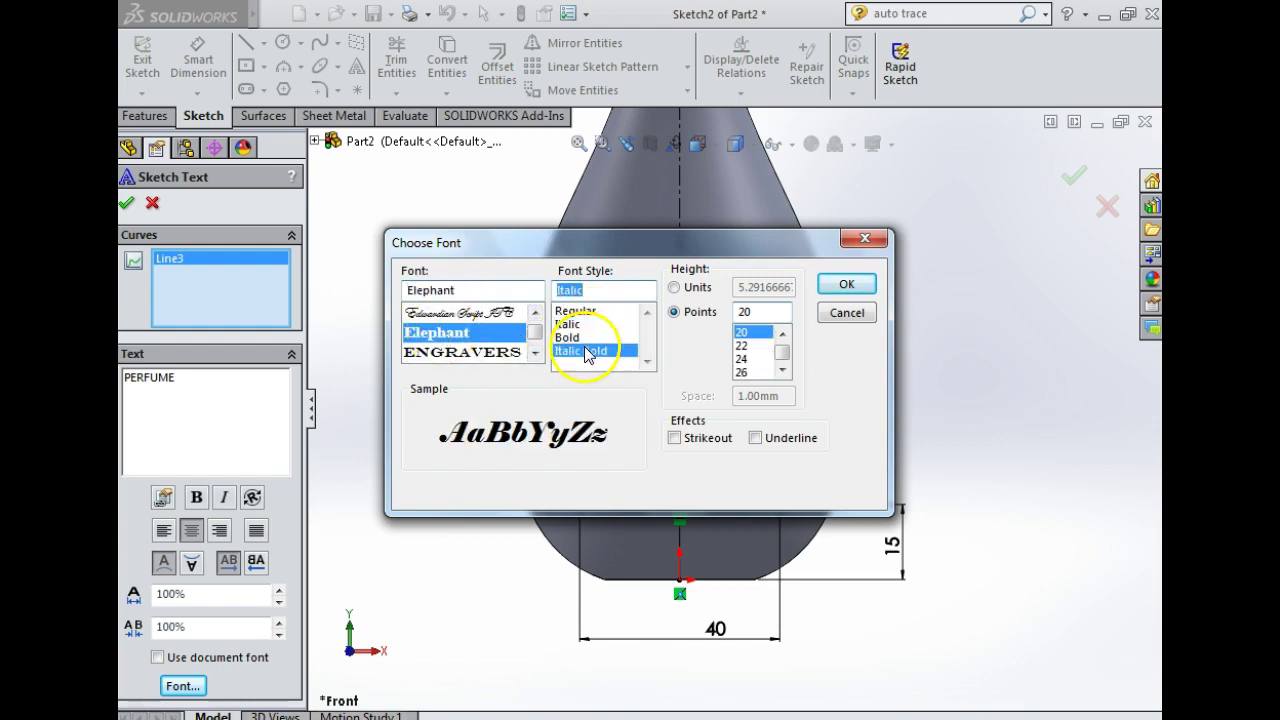
click(847, 288)
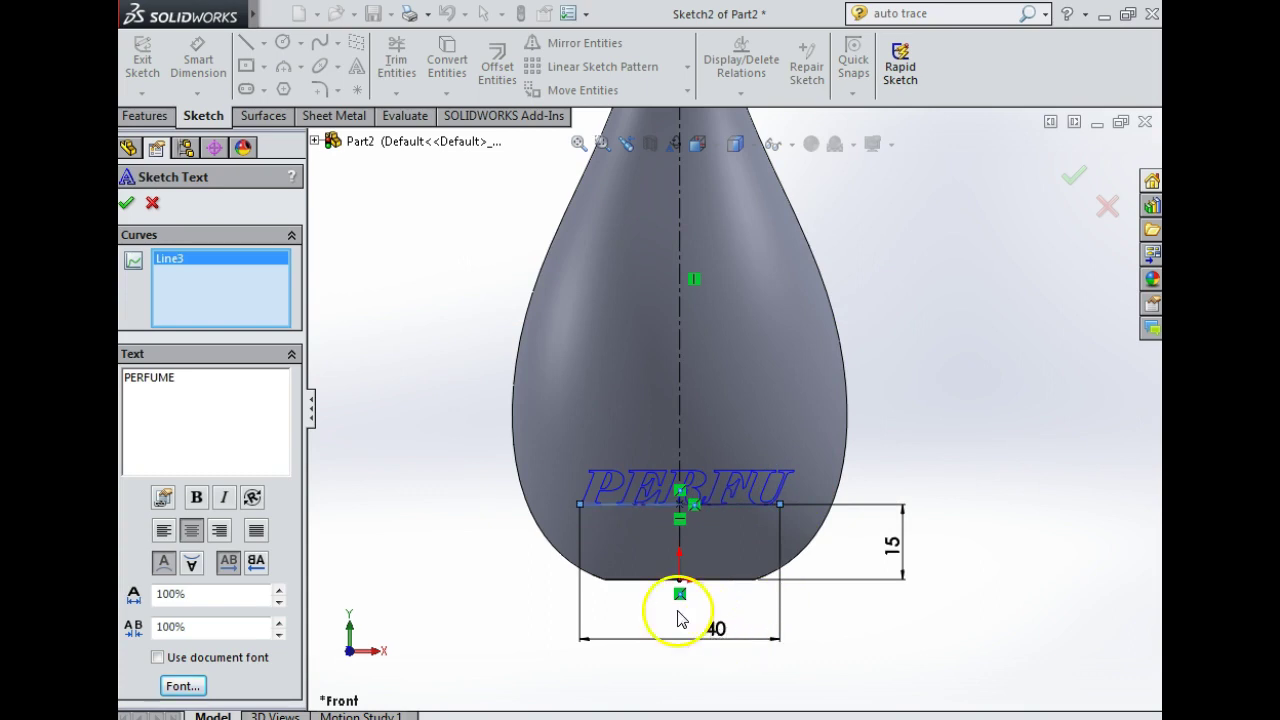
Step: Widen the text guide line from 40 to 45 mm
click(126, 203)
double_click(718, 627)
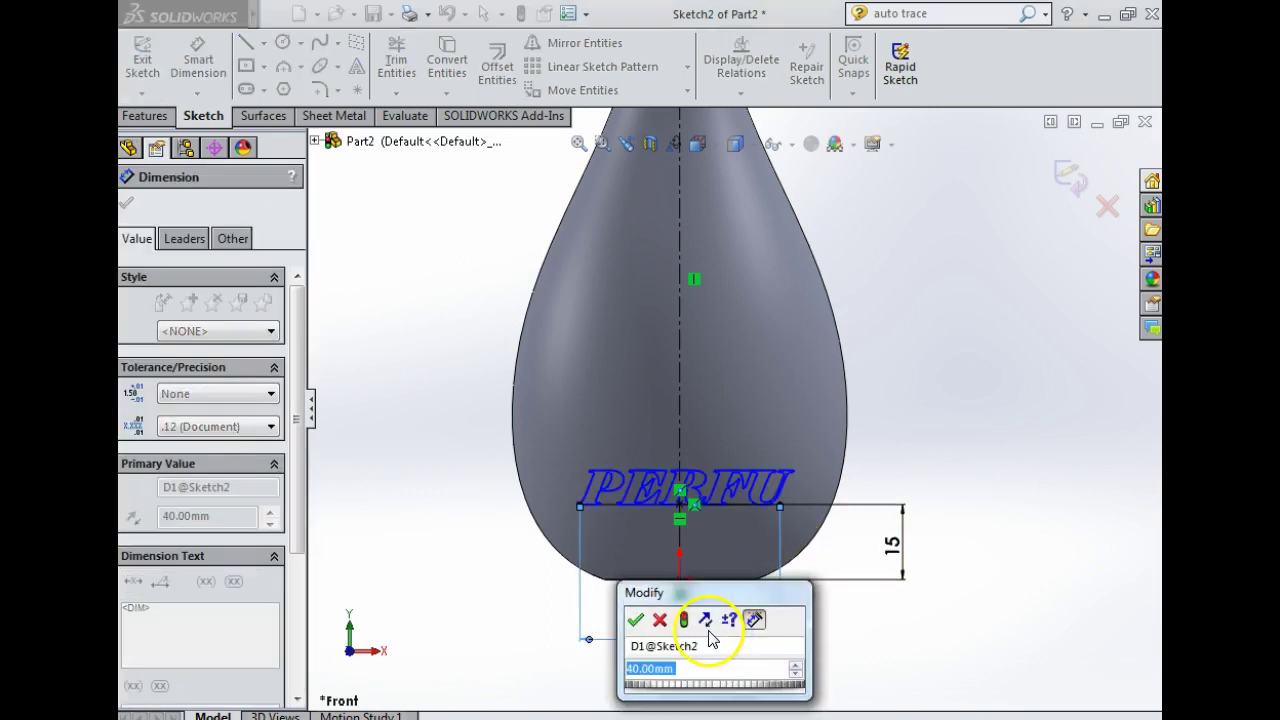
text(45)
key(Return)
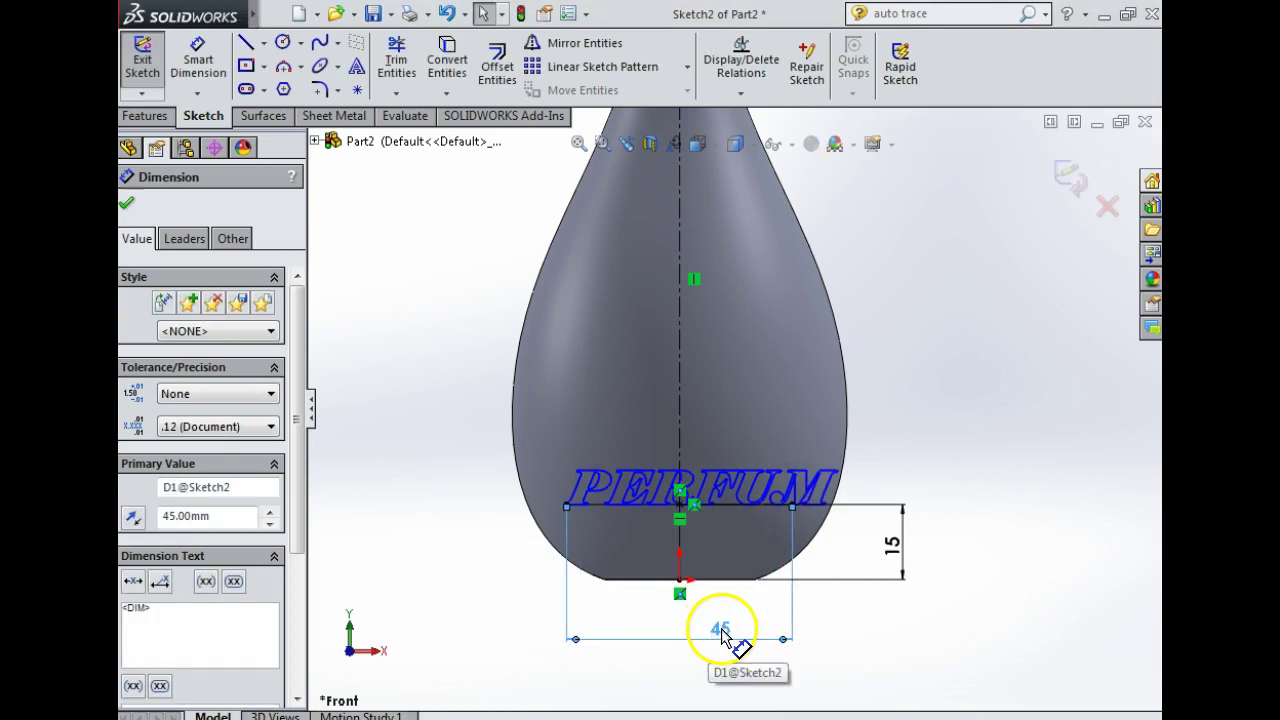
Step: Change the PERFUME font point size so all seven letters fit, then accept the text
double_click(797, 480)
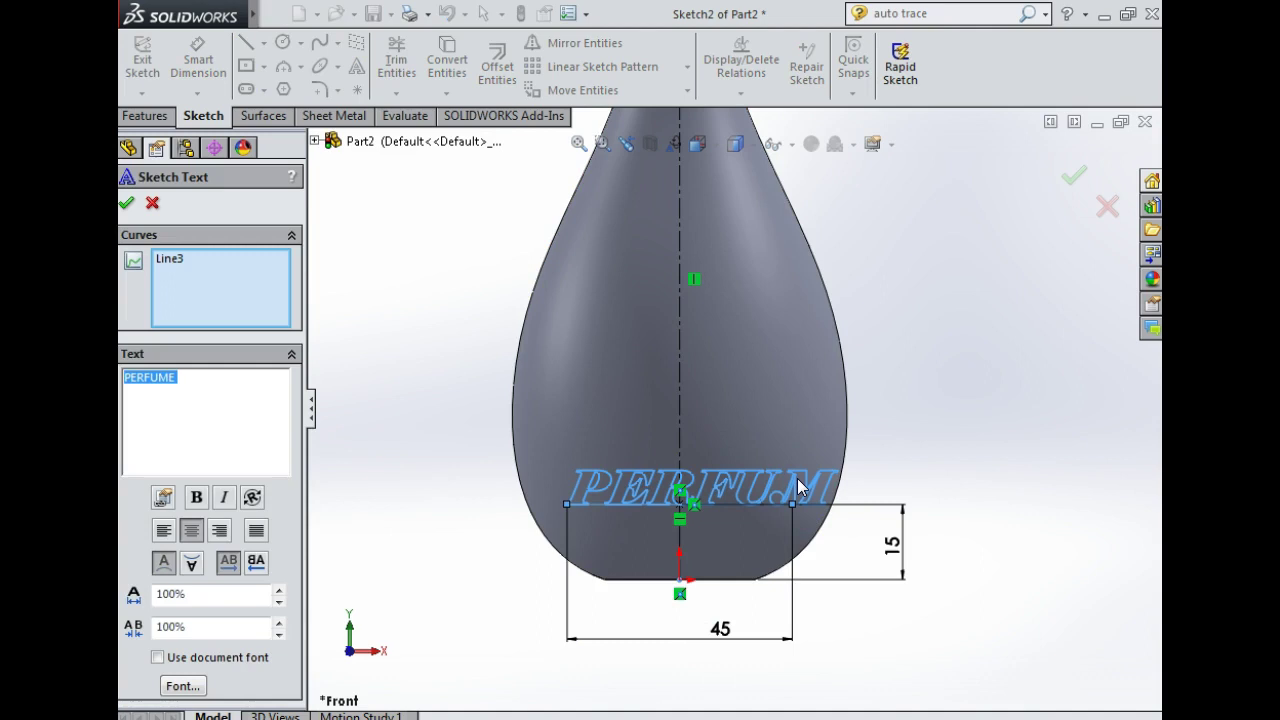
click(182, 687)
double_click(748, 311)
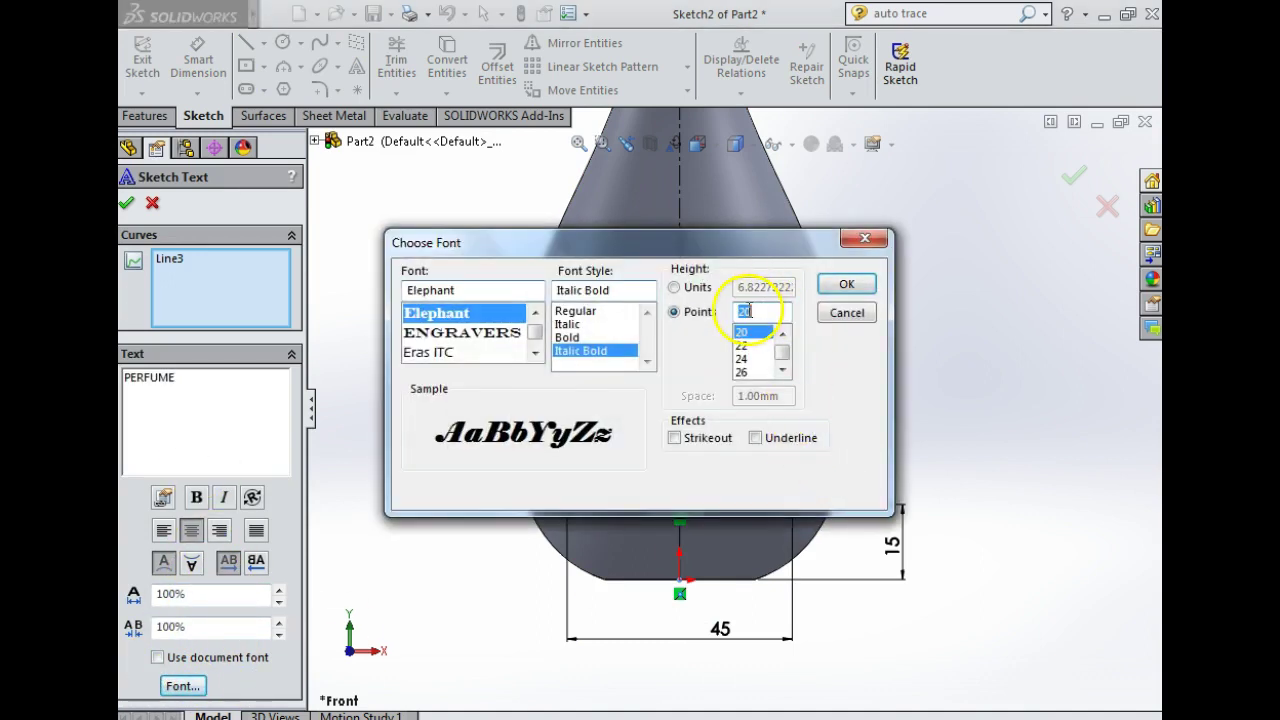
text(48)
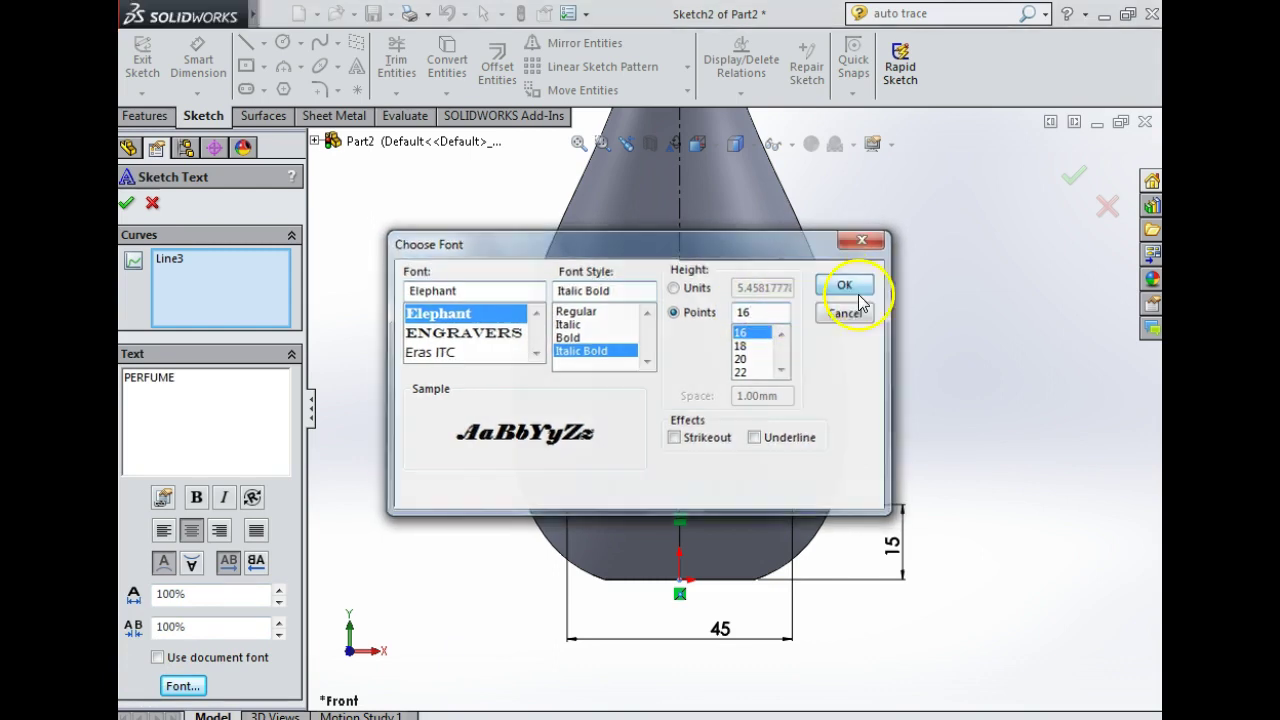
click(846, 286)
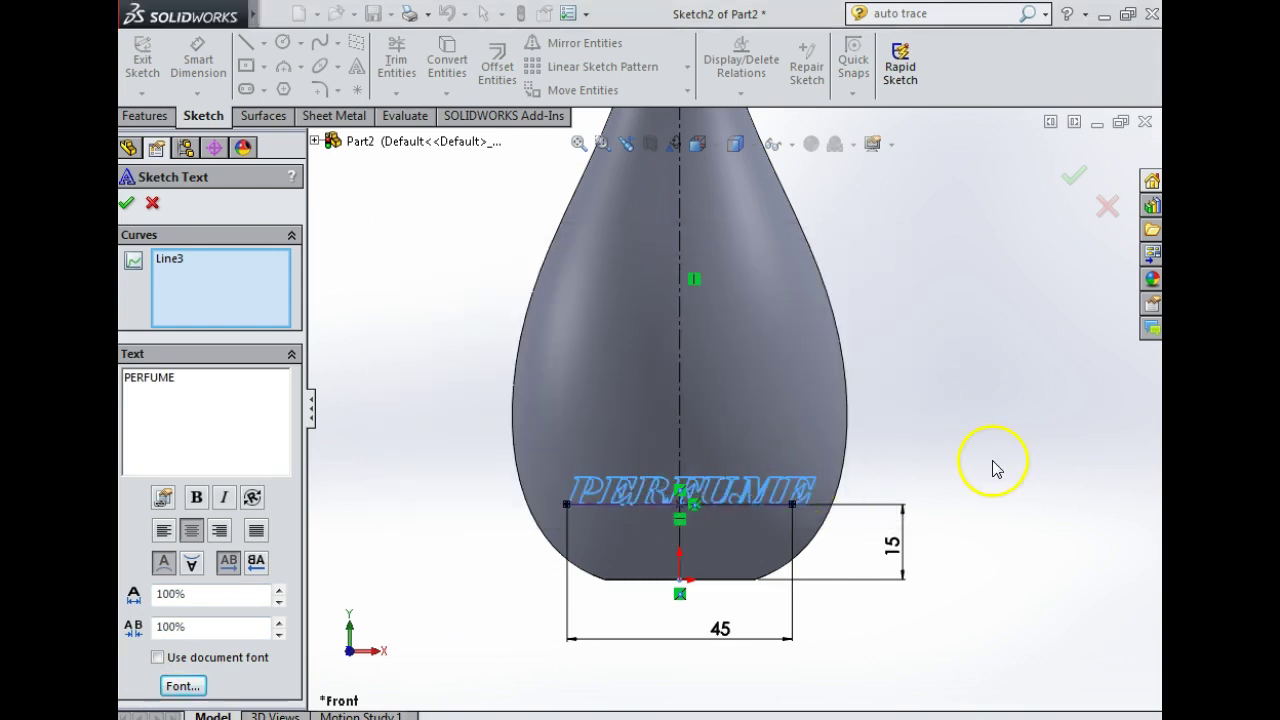
middle_drag(993, 468, 935, 505)
click(126, 204)
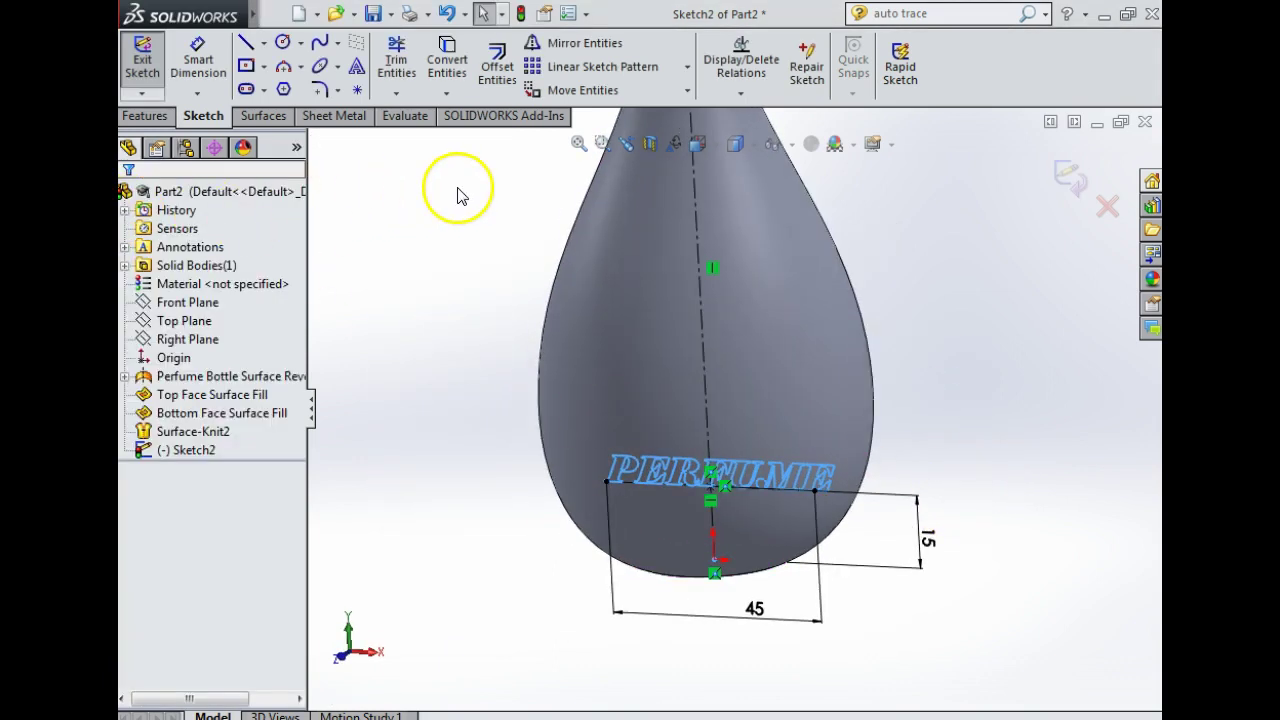
Step: Project the PERFUME sketch onto the bottle face as Split Line1, then orbit to view the lettering
click(165, 119)
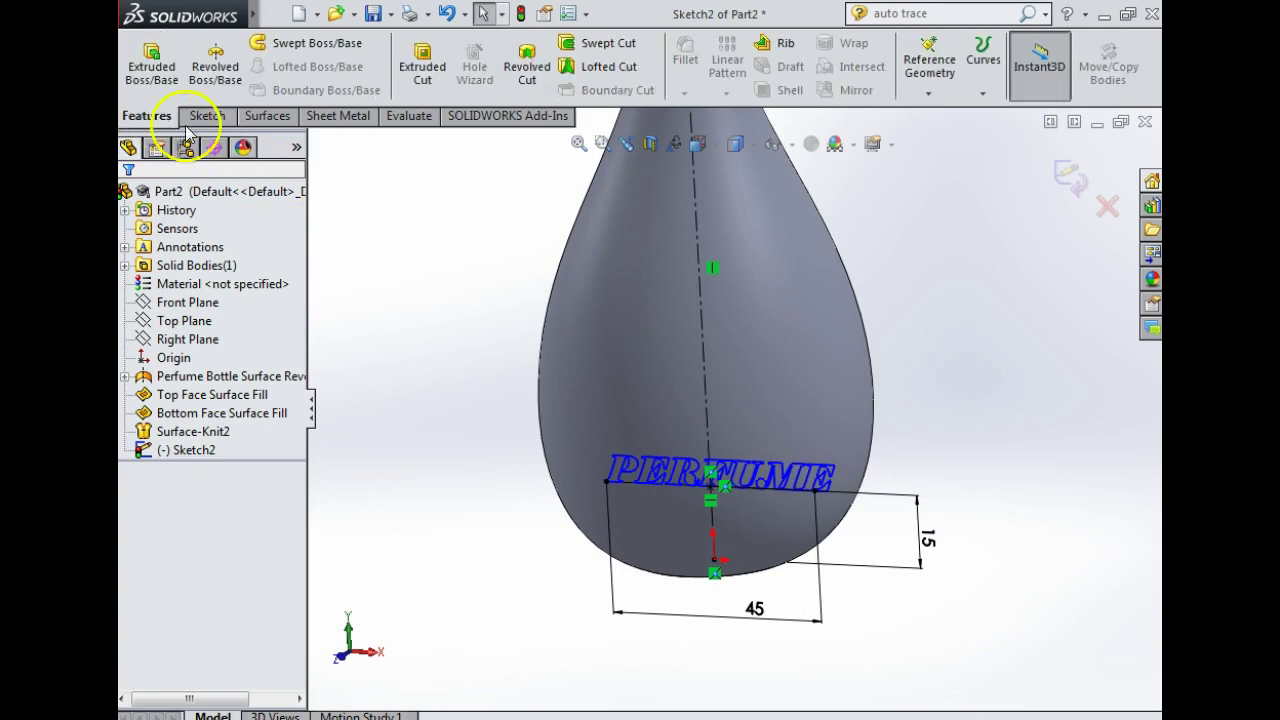
click(980, 62)
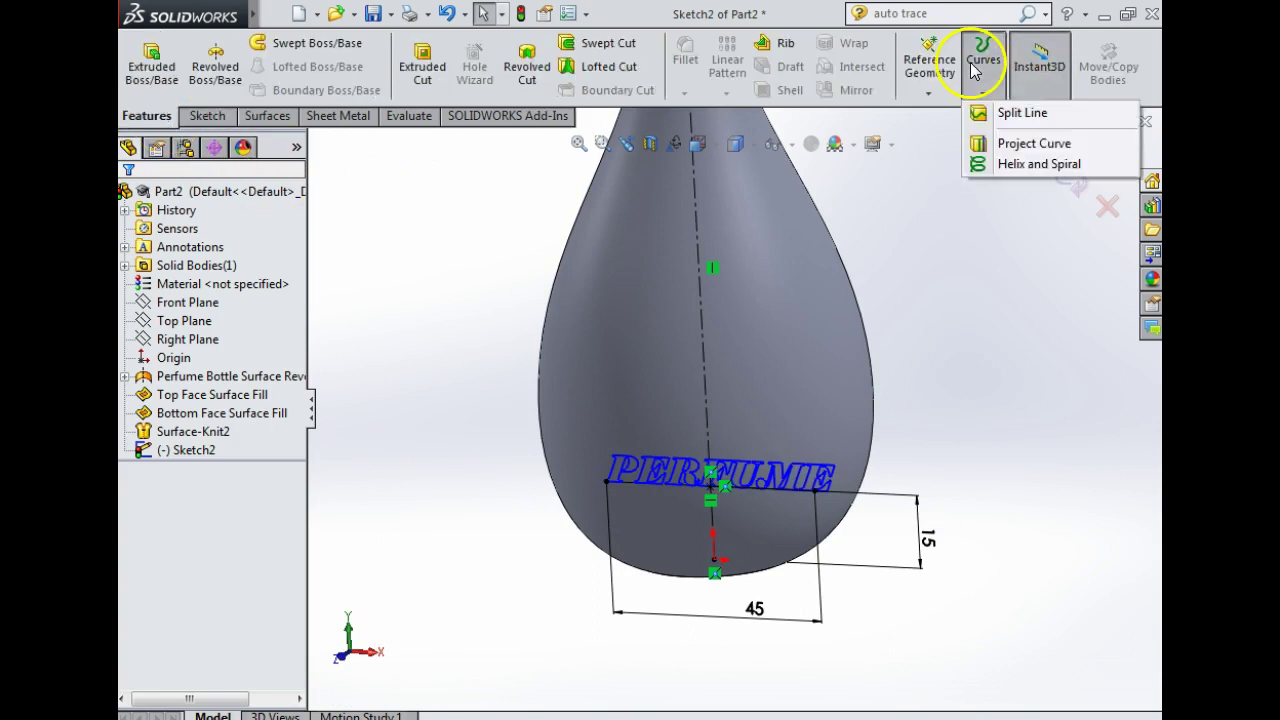
click(1008, 146)
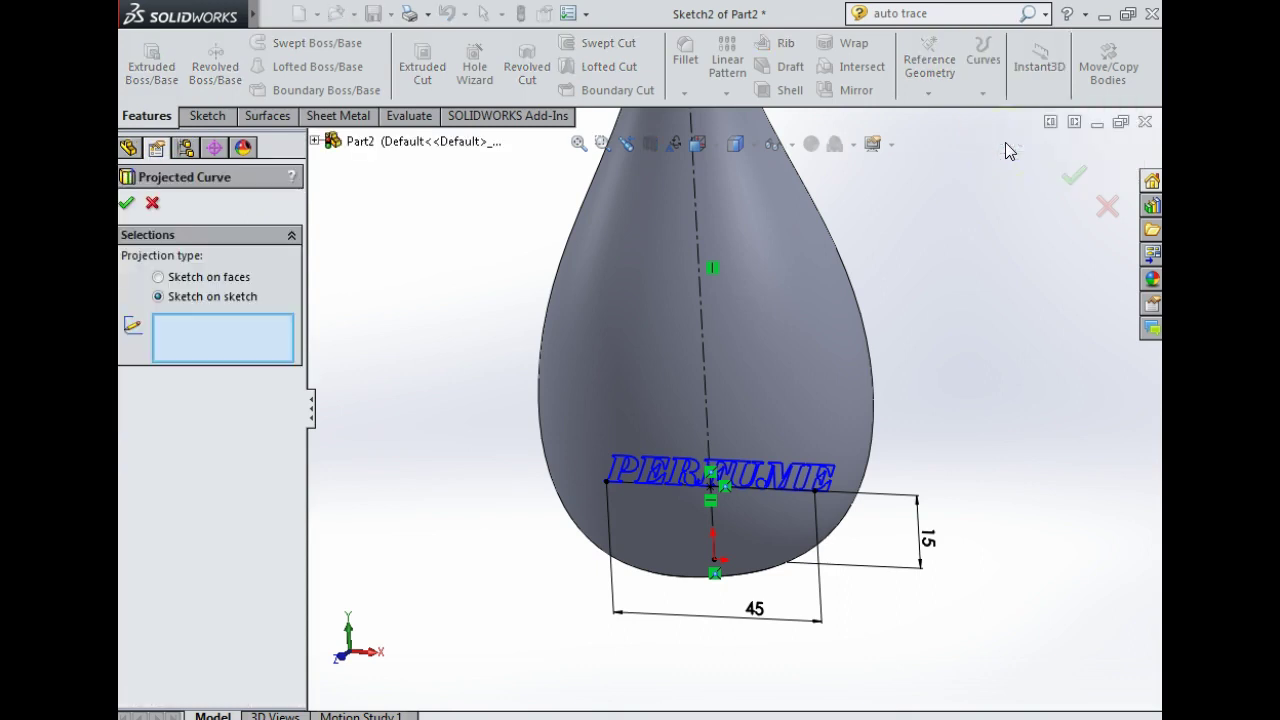
click(153, 204)
click(983, 86)
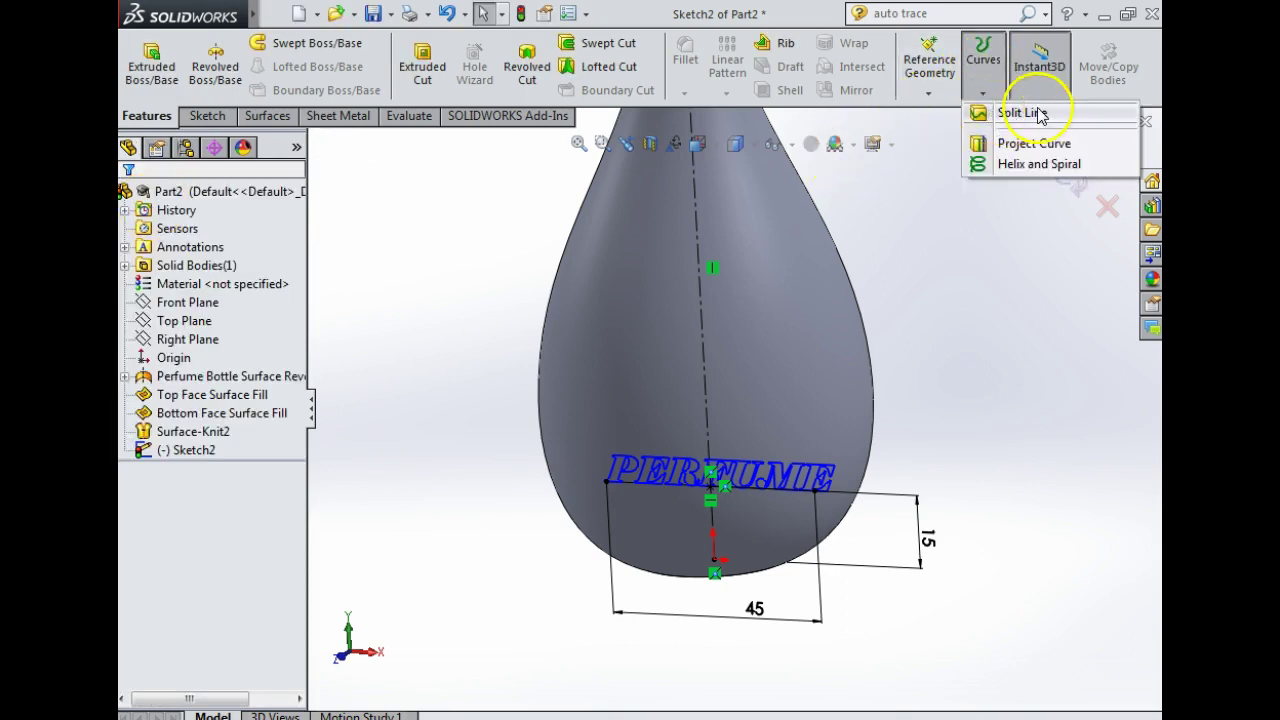
click(1022, 113)
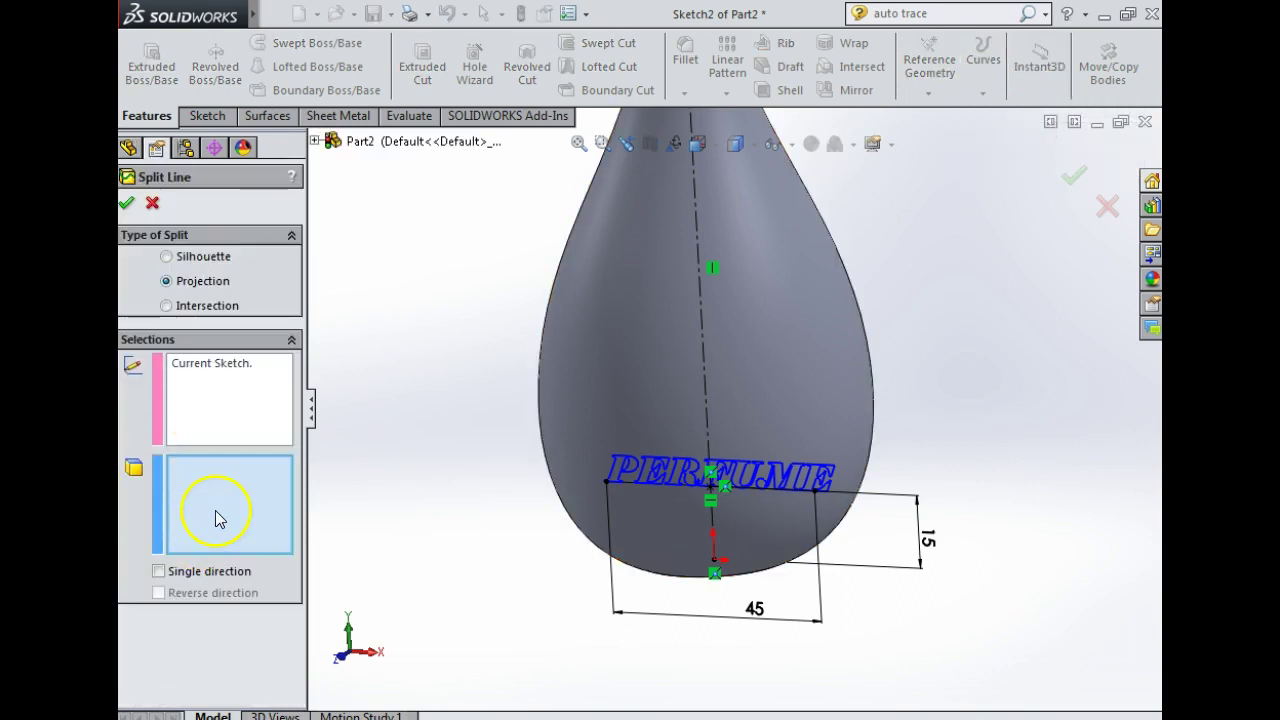
click(671, 367)
mouse_move(818, 398)
middle_down()
mouse_move(728, 386)
mouse_move(786, 396)
mouse_move(809, 420)
middle_up()
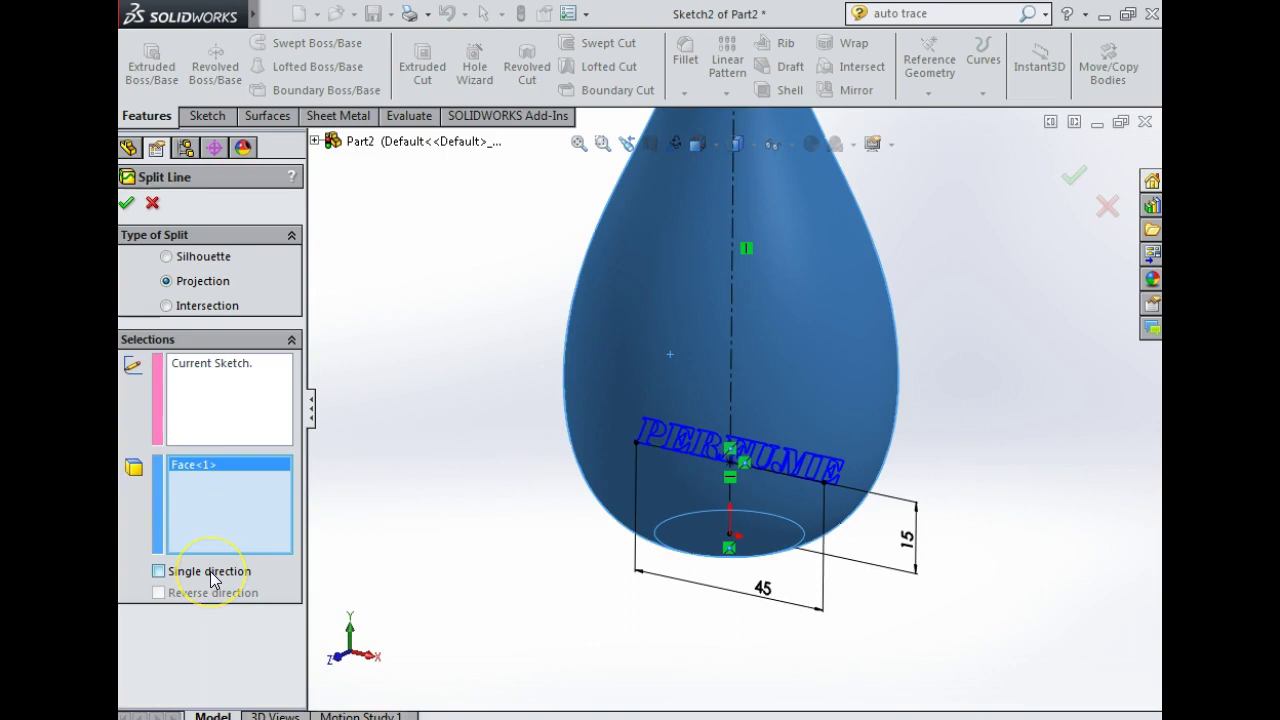
middle_drag(761, 221, 829, 189)
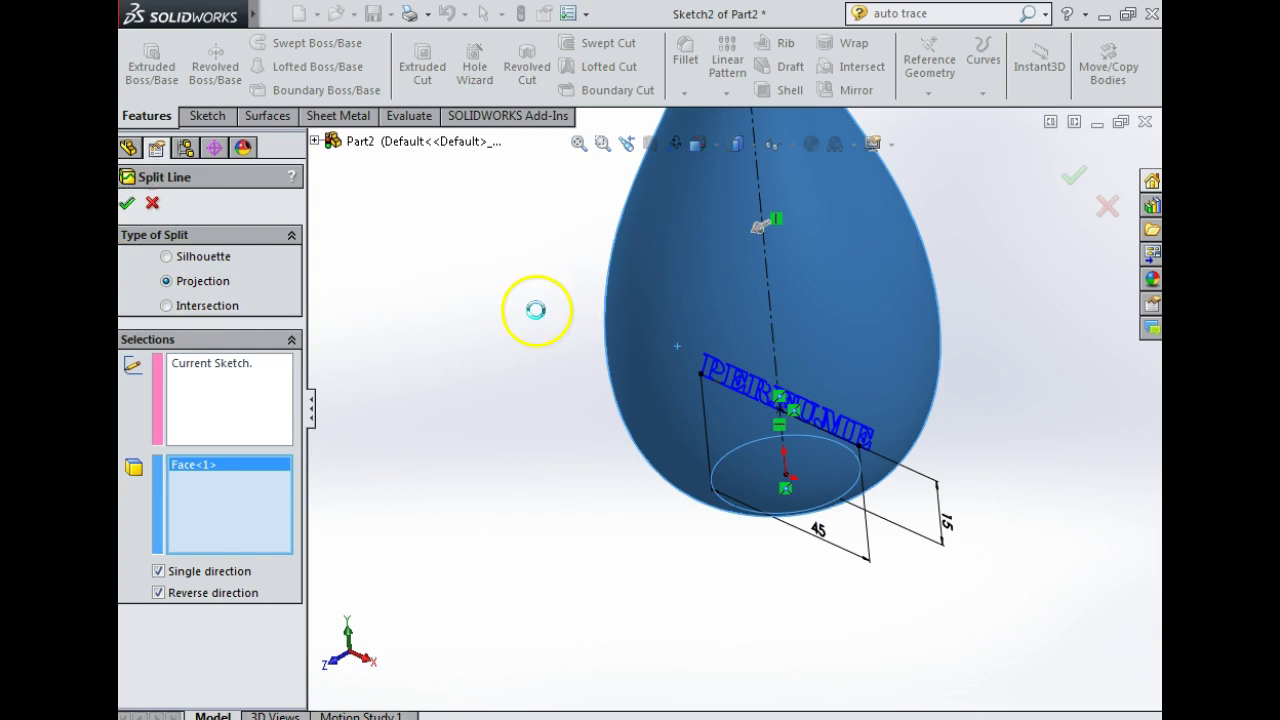
middle_drag(603, 512, 680, 388)
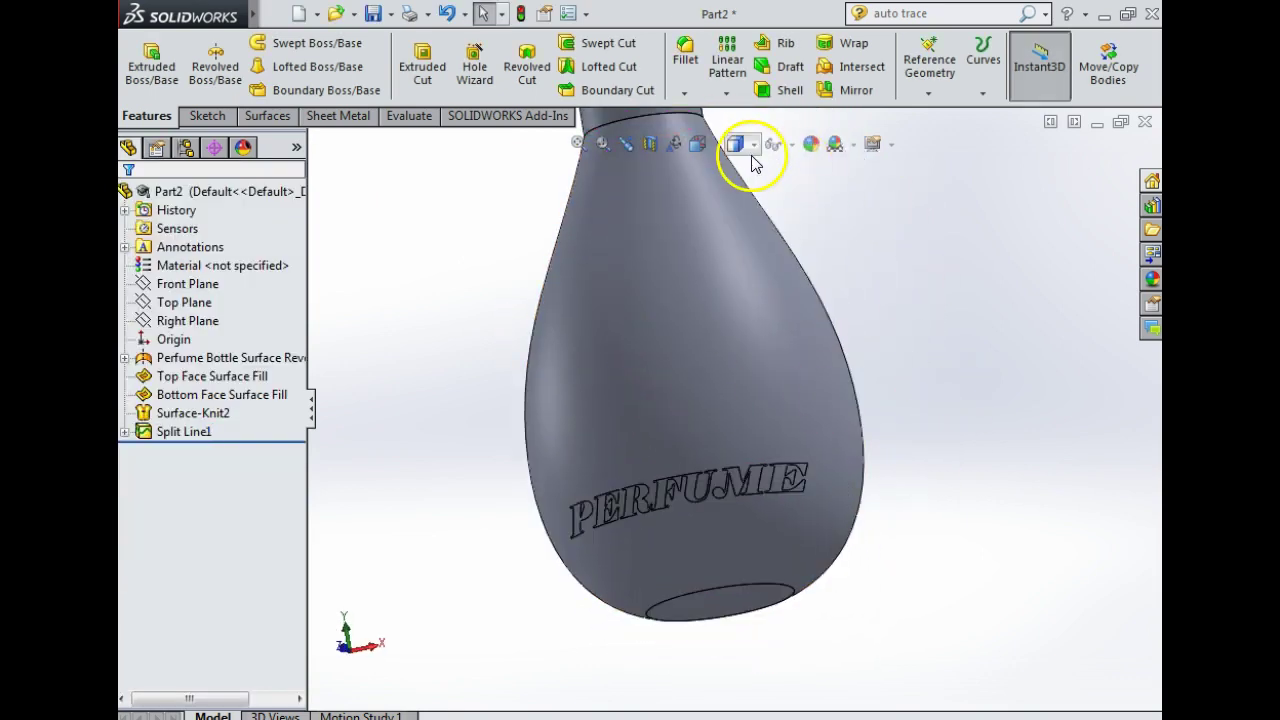
Step: Give the first PERFUME letter face a black face appearance
click(737, 197)
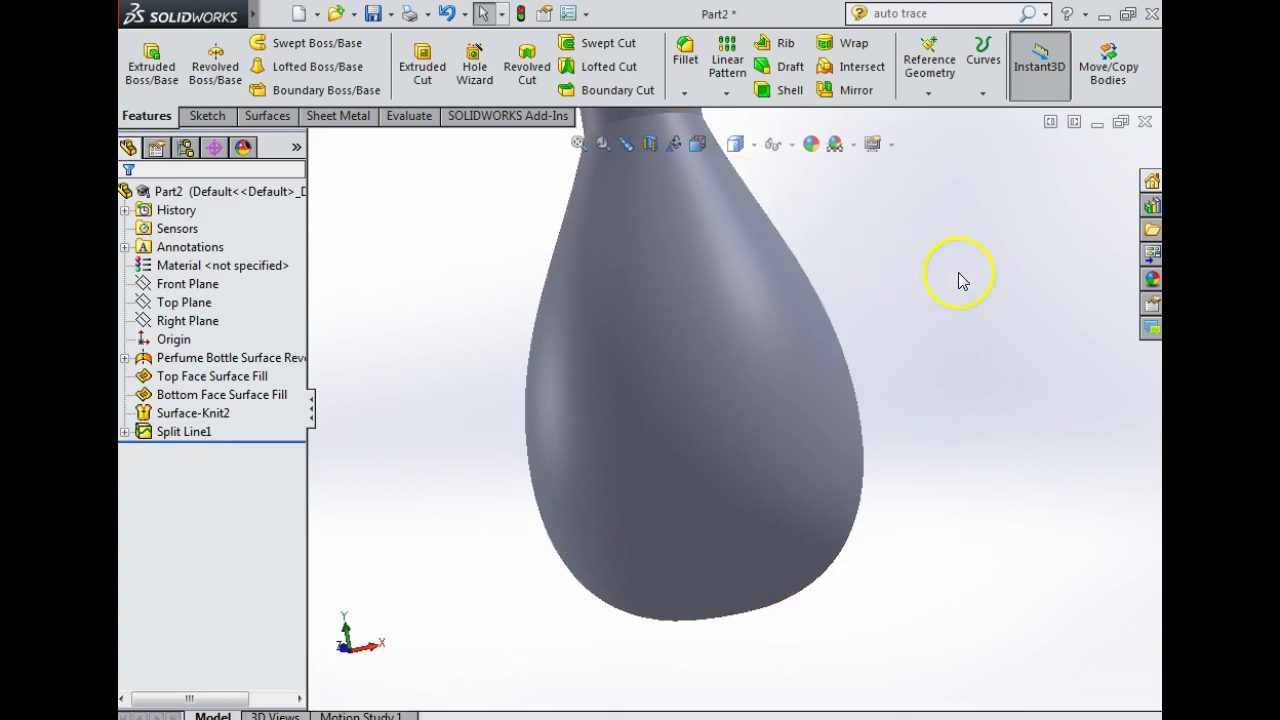
middle_drag(995, 292, 786, 177)
click(735, 144)
click(740, 166)
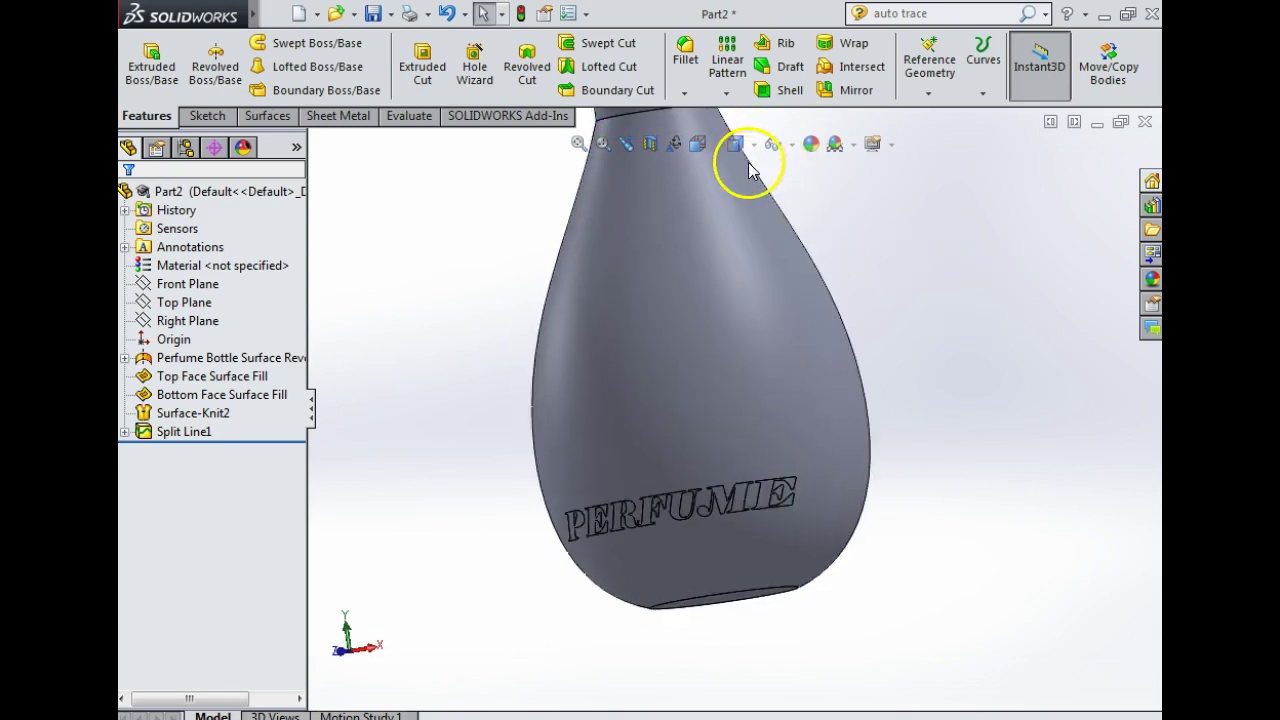
scroll(609, 523, down, 5)
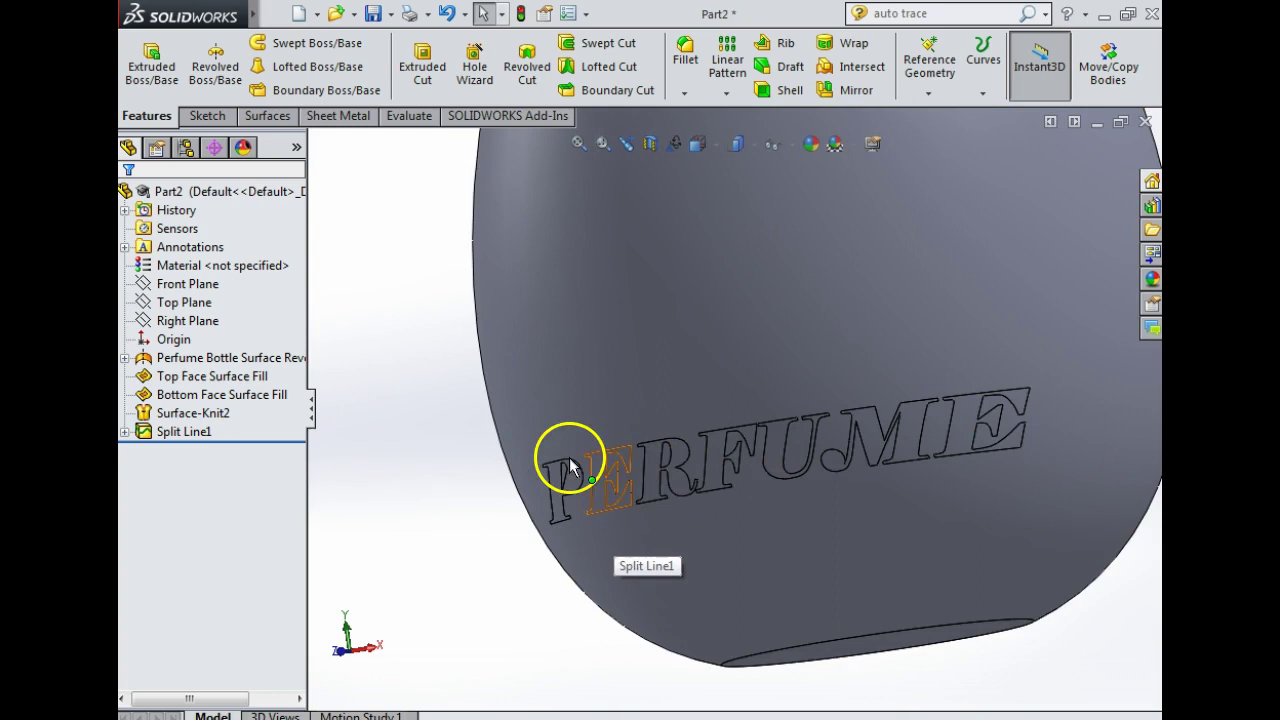
click(167, 433)
right_click(578, 480)
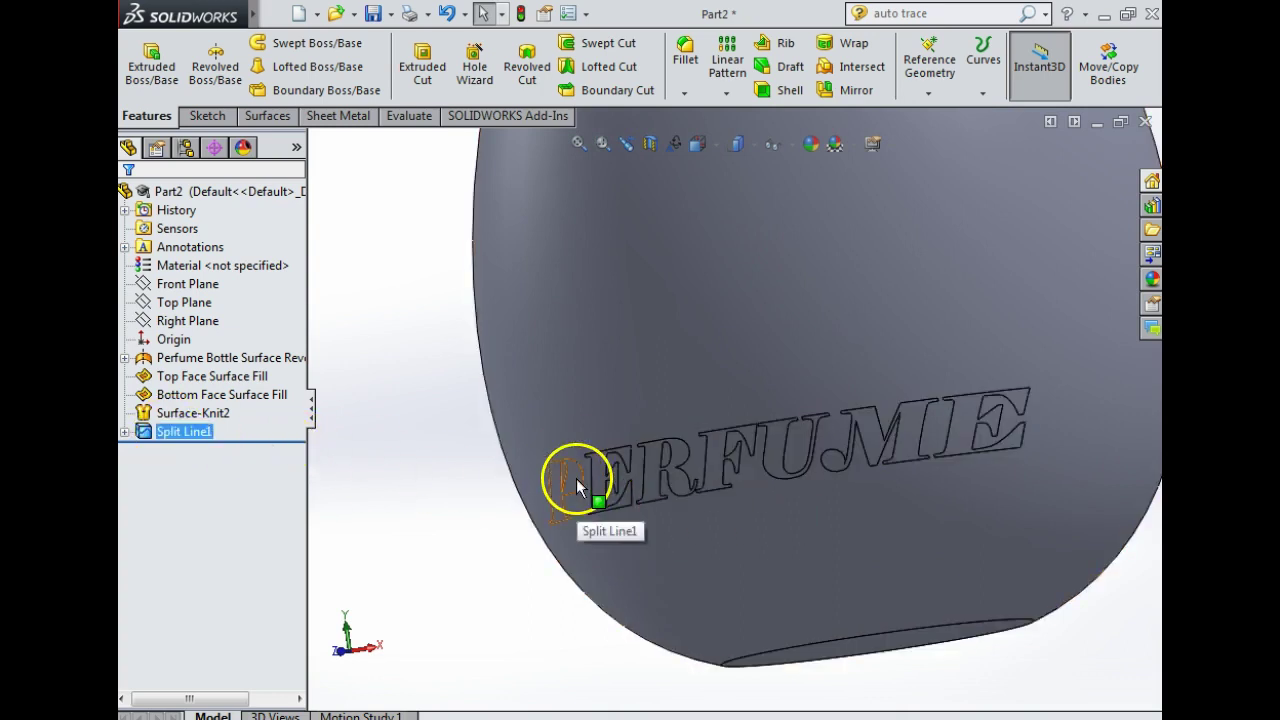
click(730, 277)
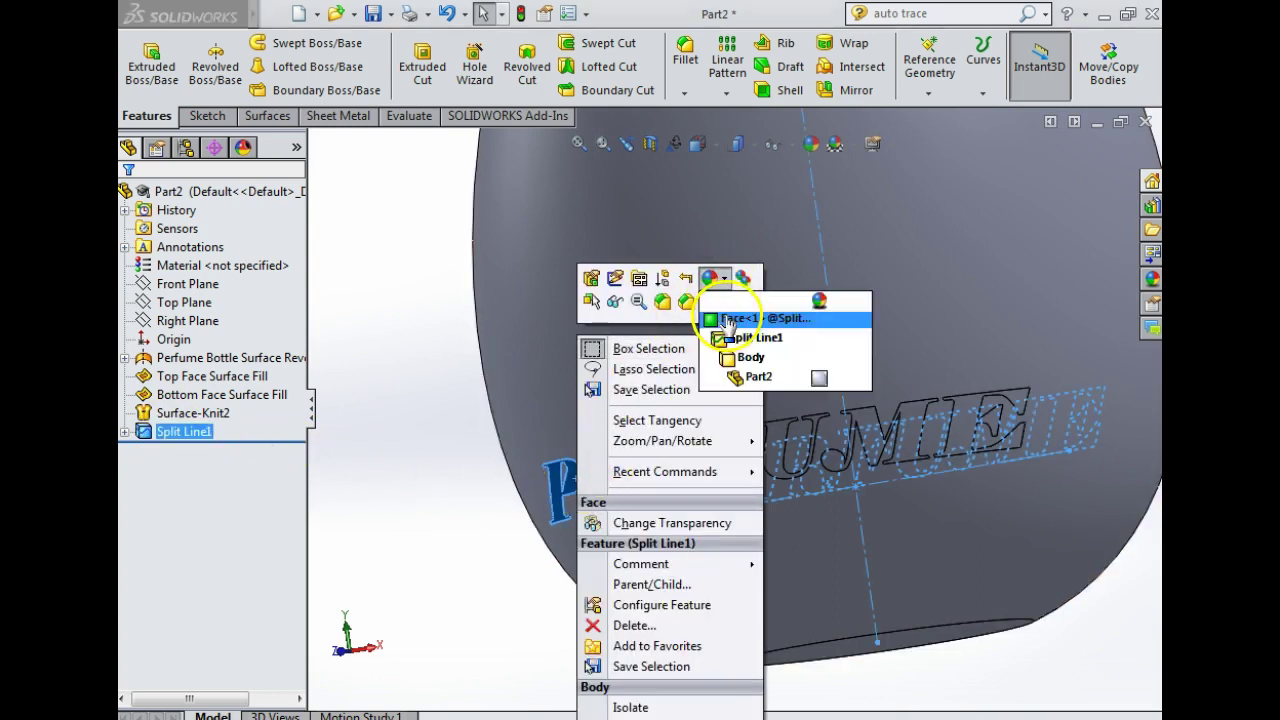
click(750, 314)
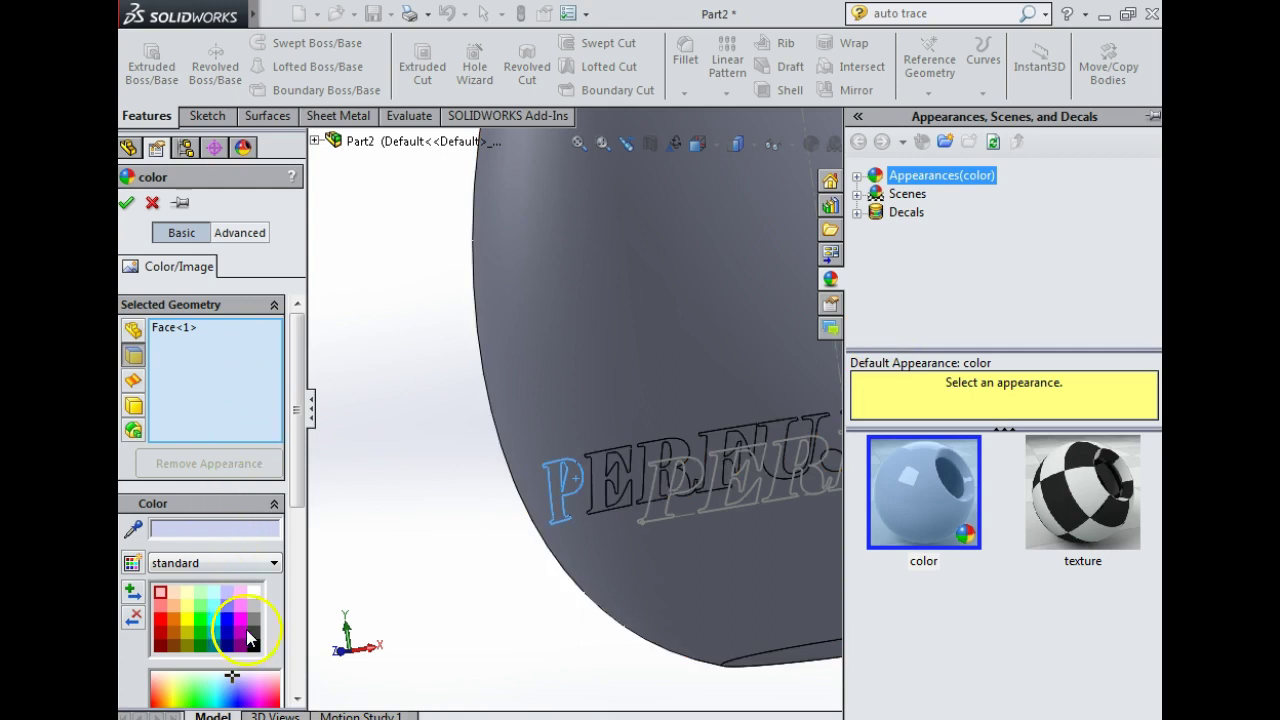
click(254, 648)
Step: Add the remaining E, R, F, U, M and E letter faces to the black appearance and confirm
scroll(595, 484, down, 3)
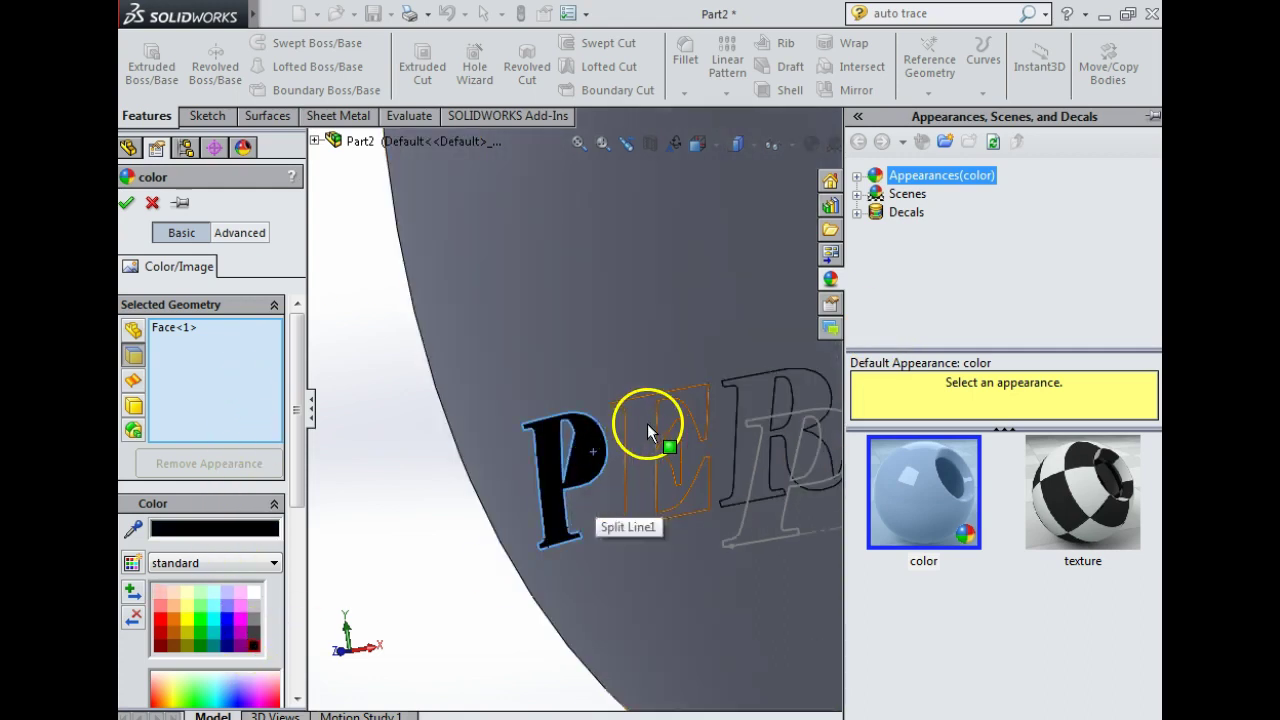
click(706, 418)
click(770, 385)
click(900, 376)
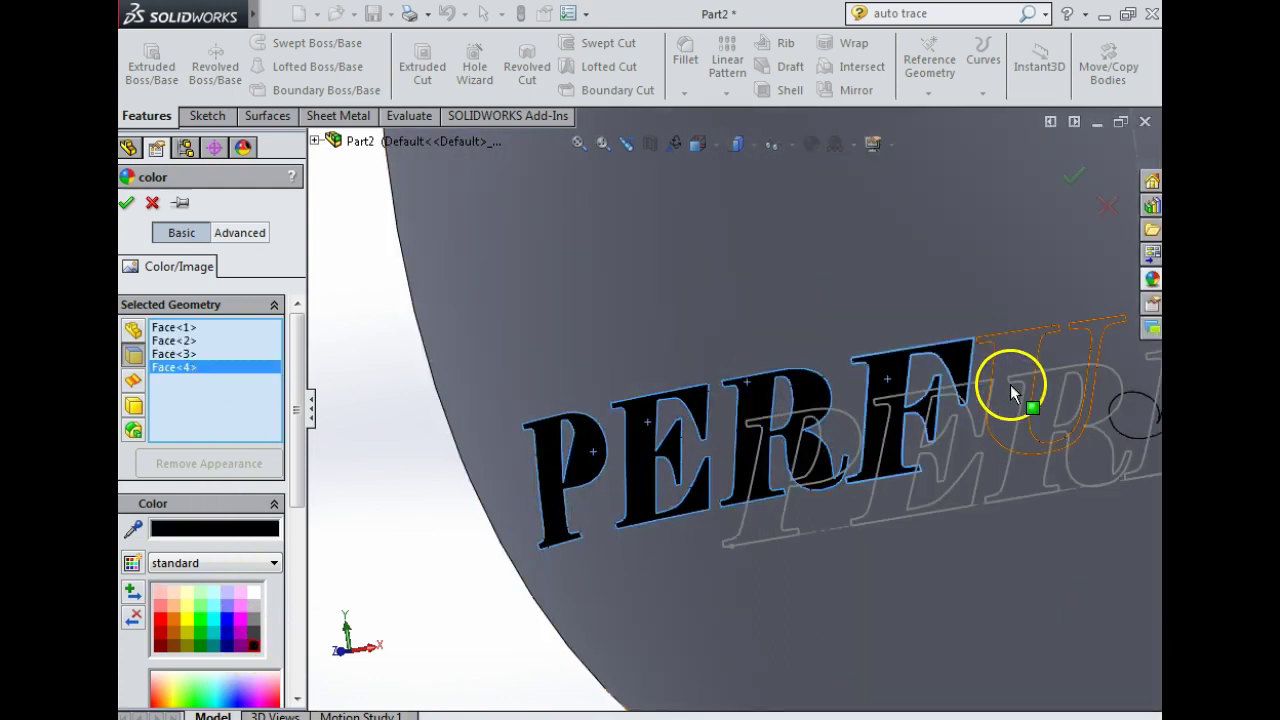
click(1006, 385)
scroll(1030, 470, up, 3)
scroll(863, 380, down, 3)
click(885, 390)
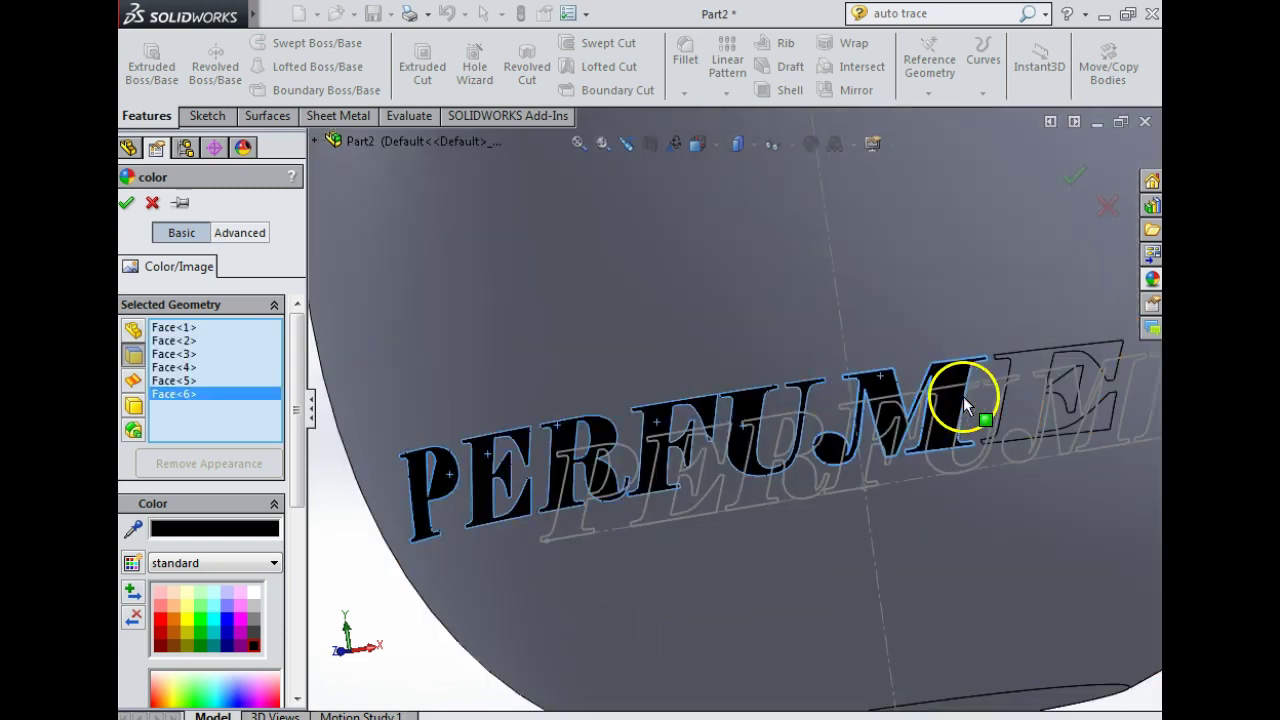
click(1022, 383)
scroll(1040, 395, up, 3)
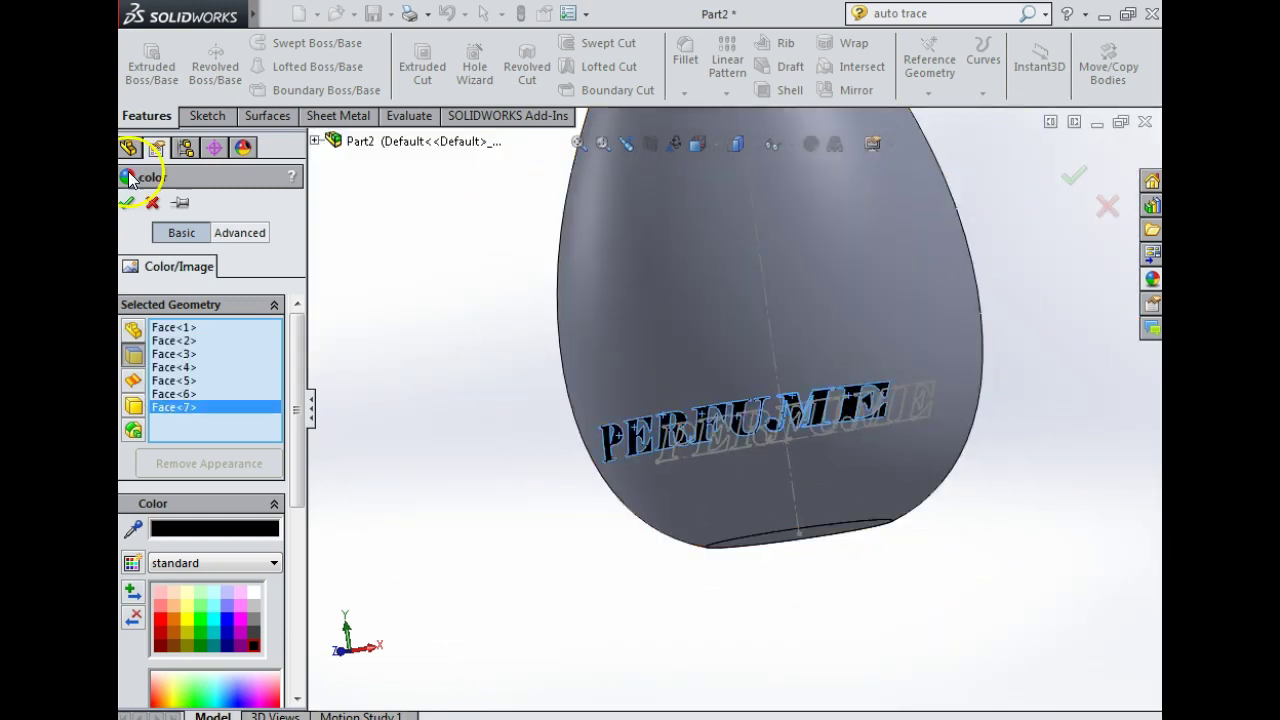
click(126, 202)
Step: Reorient the bottle upright and switch the display style to Shaded With Edges
middle_drag(657, 309, 709, 191)
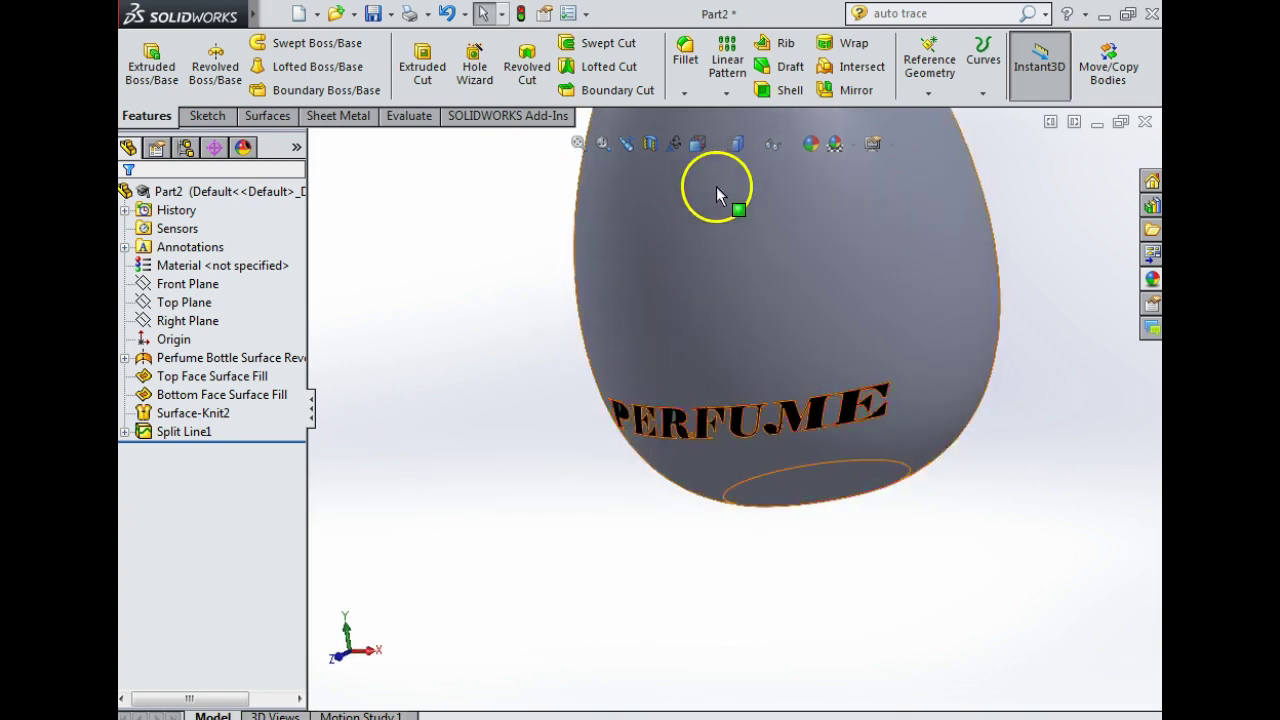
click(737, 144)
click(738, 192)
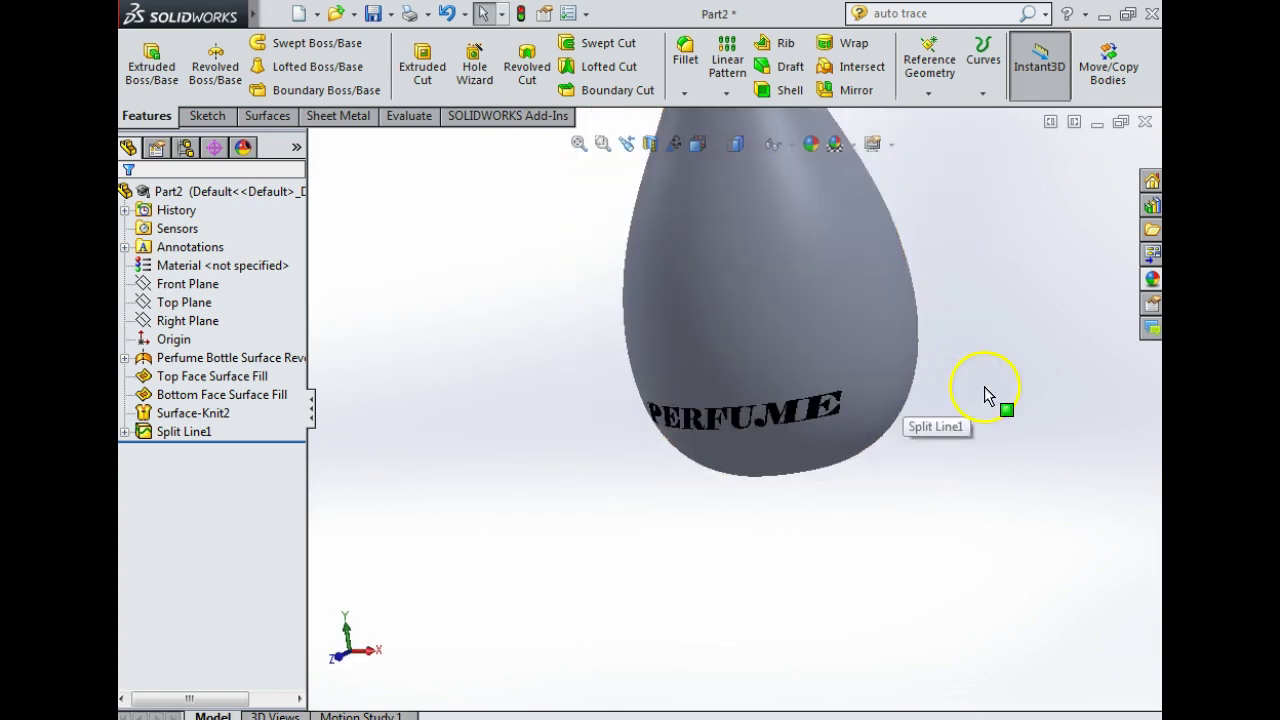
mouse_move(995, 420)
middle_down()
mouse_move(1000, 337)
mouse_move(980, 406)
middle_up()
scroll(880, 337, up, 3)
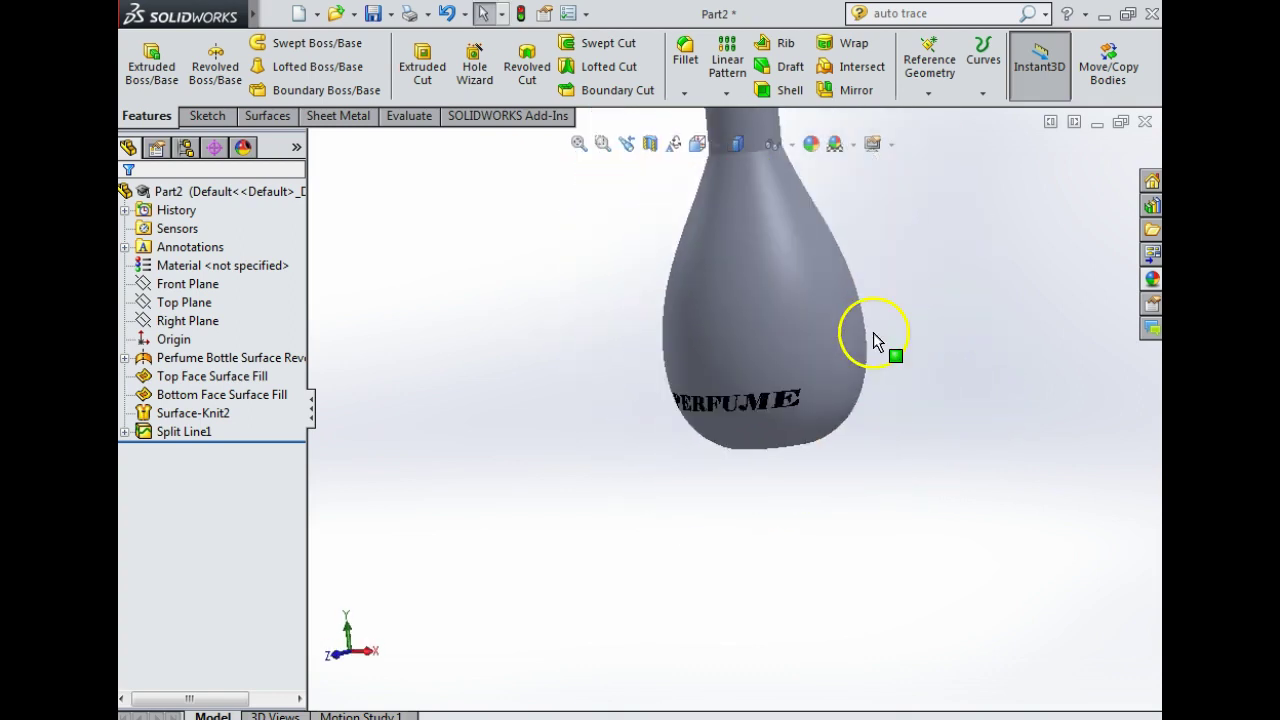
click(740, 164)
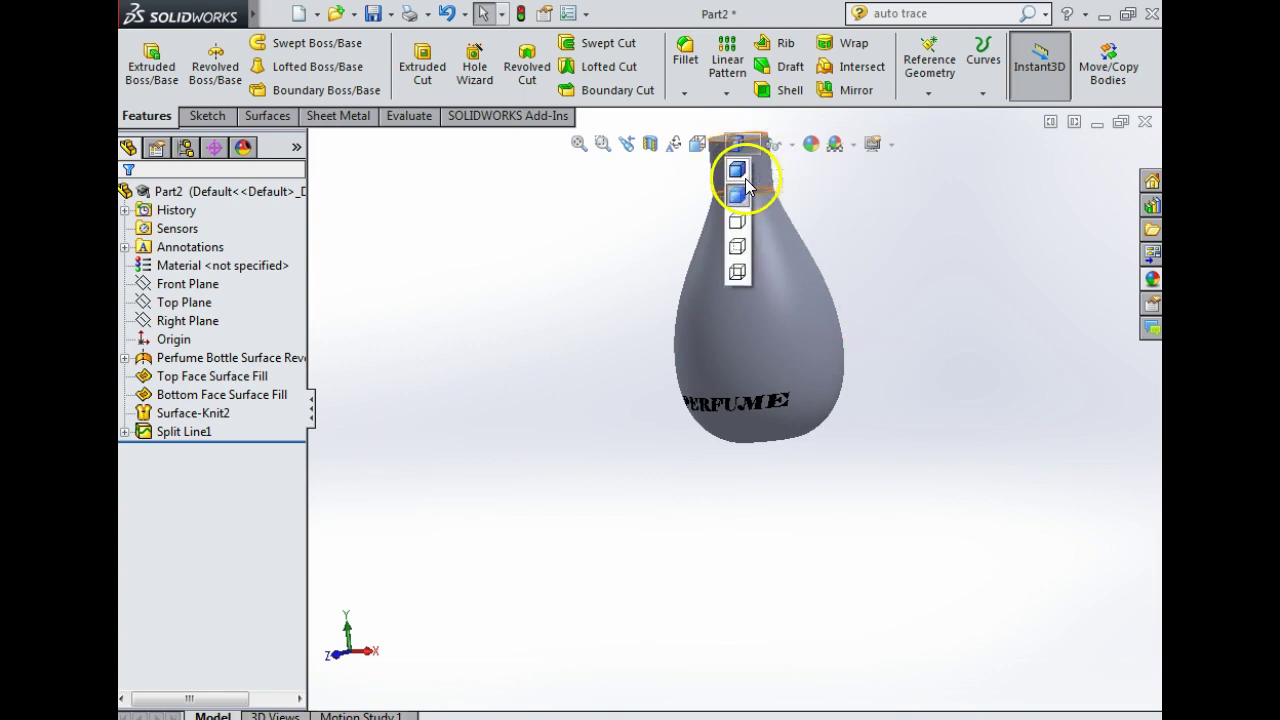
click(737, 143)
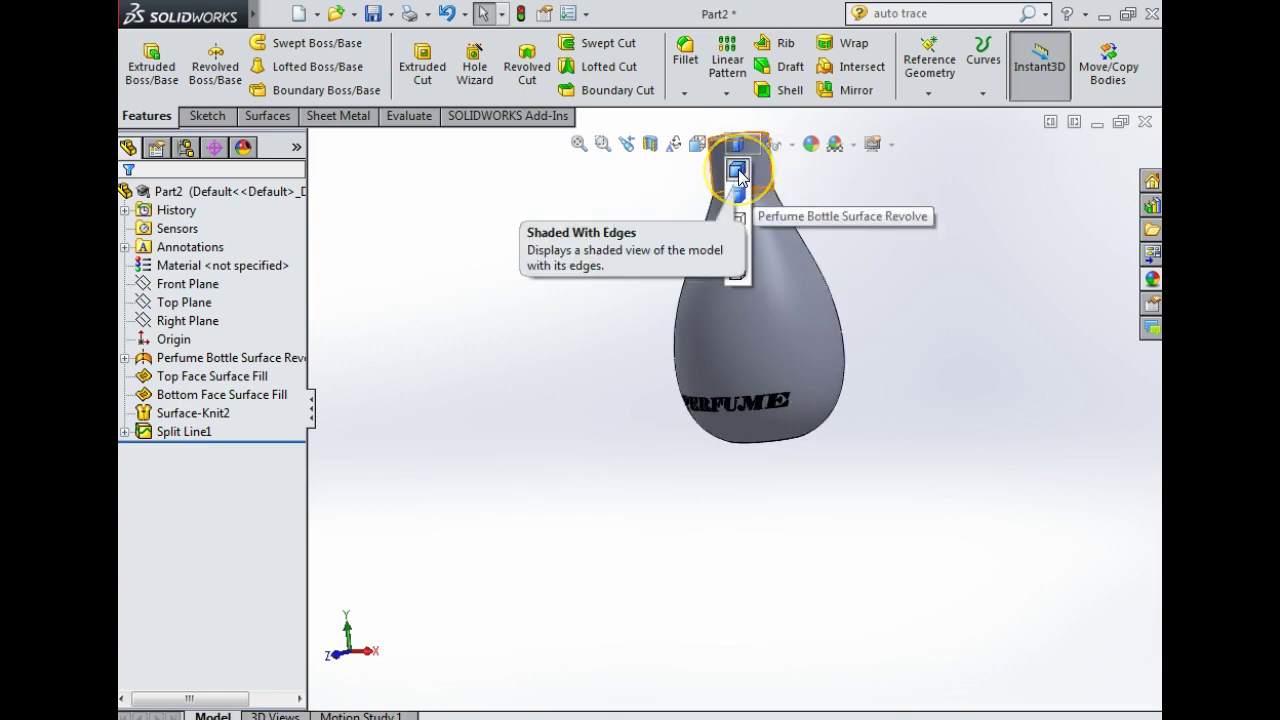
click(737, 172)
click(877, 231)
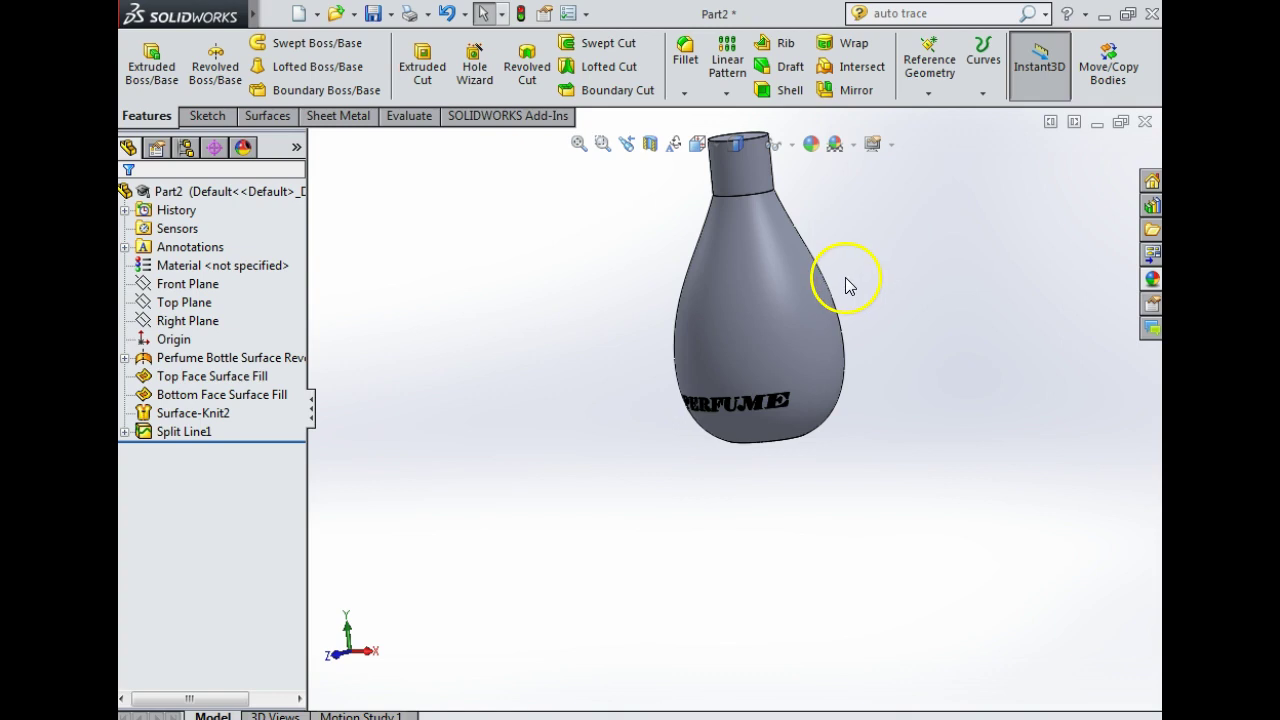
scroll(749, 271, up, 2)
middle_drag(749, 271, 758, 397)
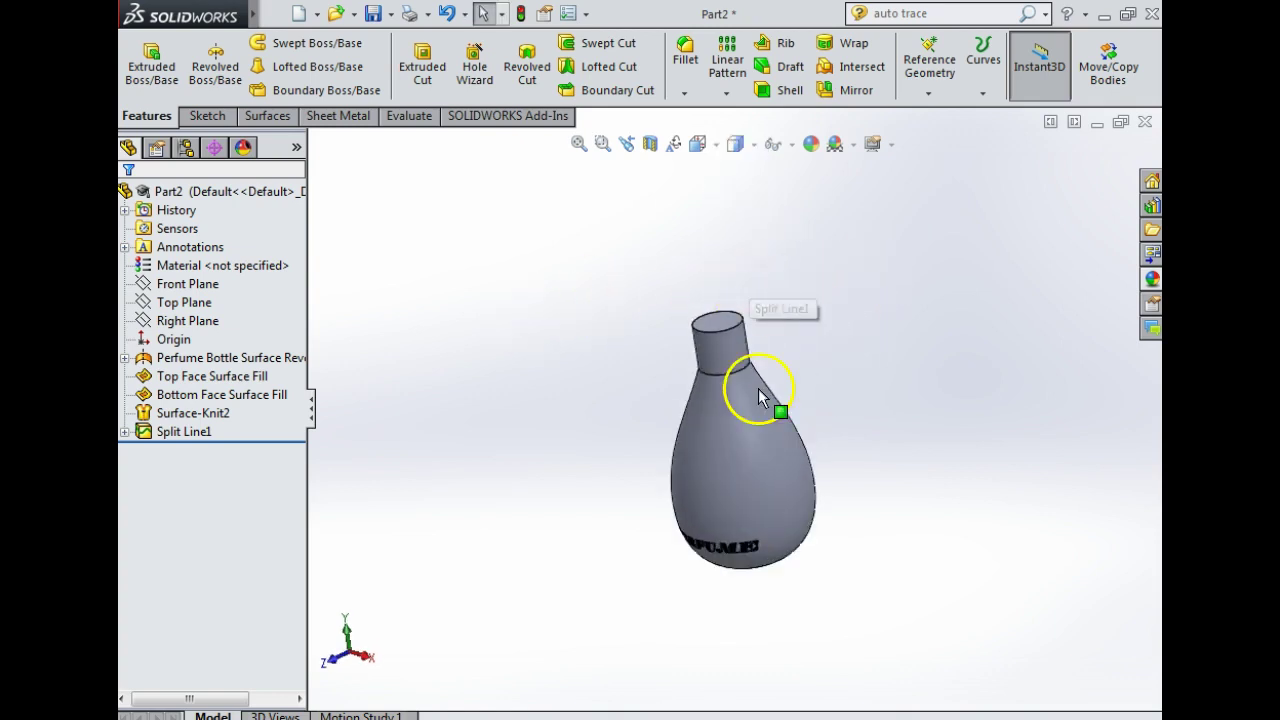
Step: Create a plane 50 mm from Front Plane with Flip offset, and start renaming it
click(193, 285)
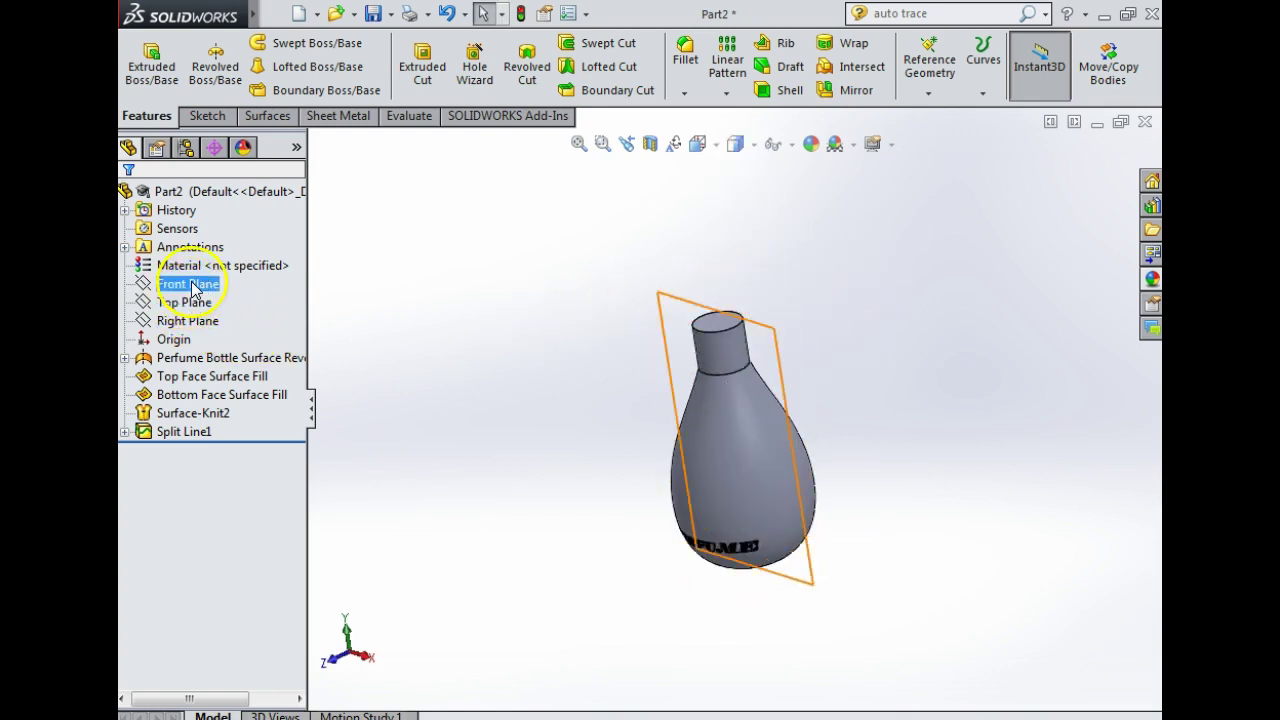
click(933, 58)
click(950, 110)
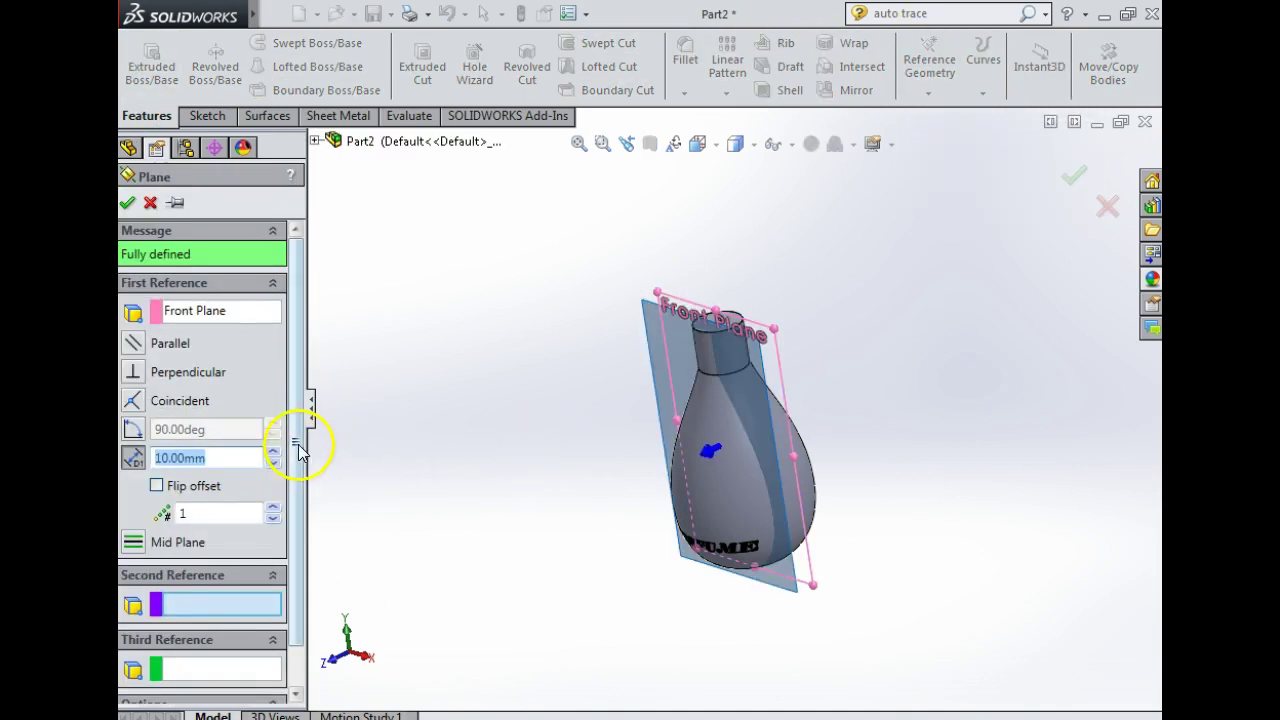
click(274, 453)
click(274, 453)
click(274, 453)
click(274, 453)
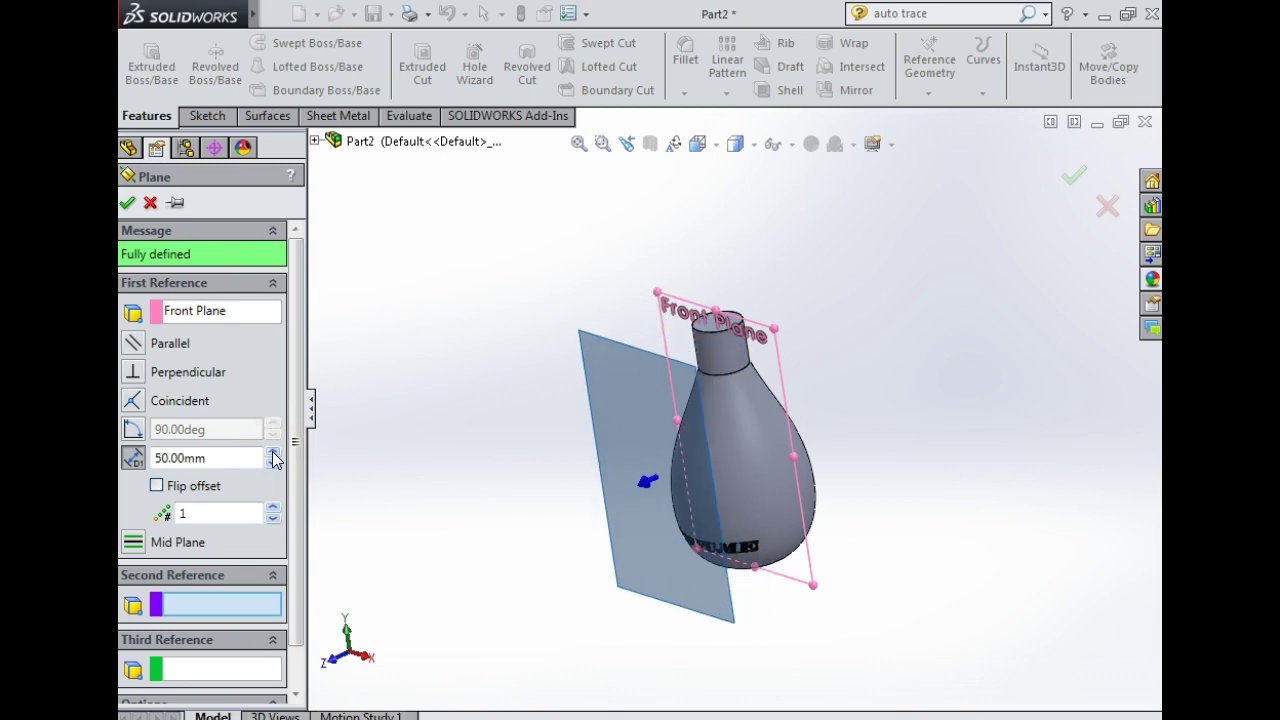
click(157, 487)
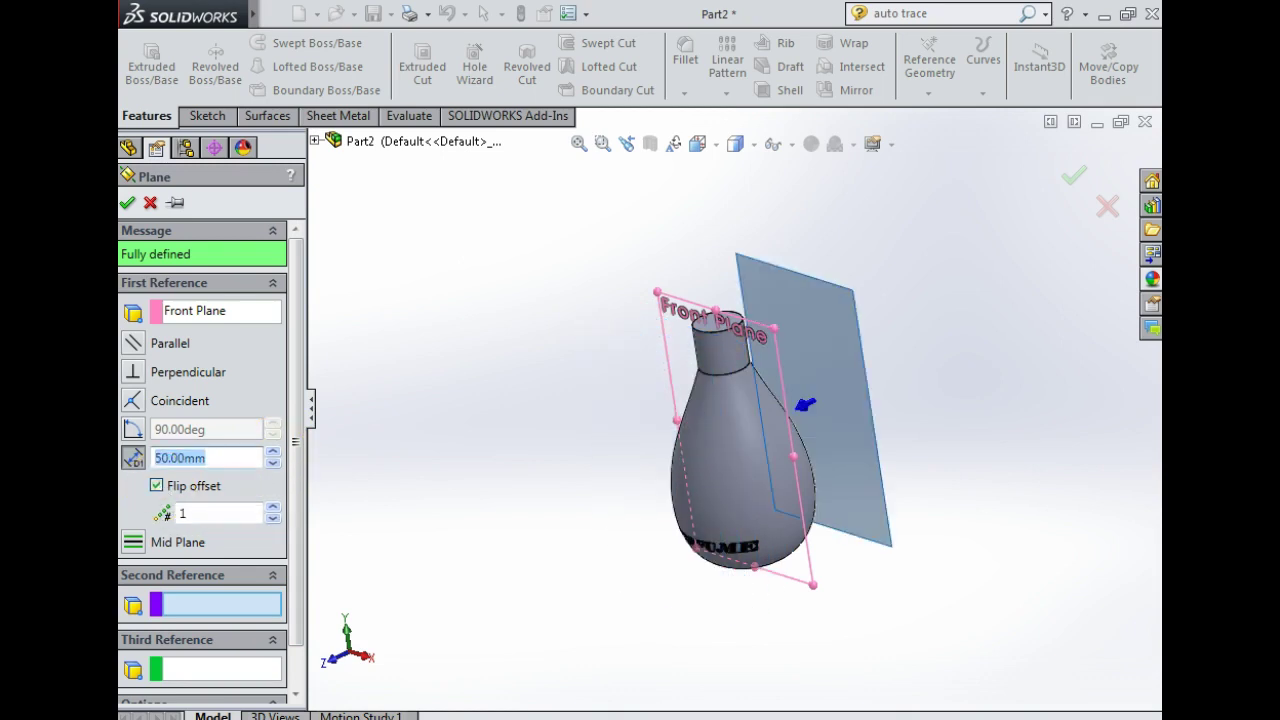
click(128, 204)
click(175, 450)
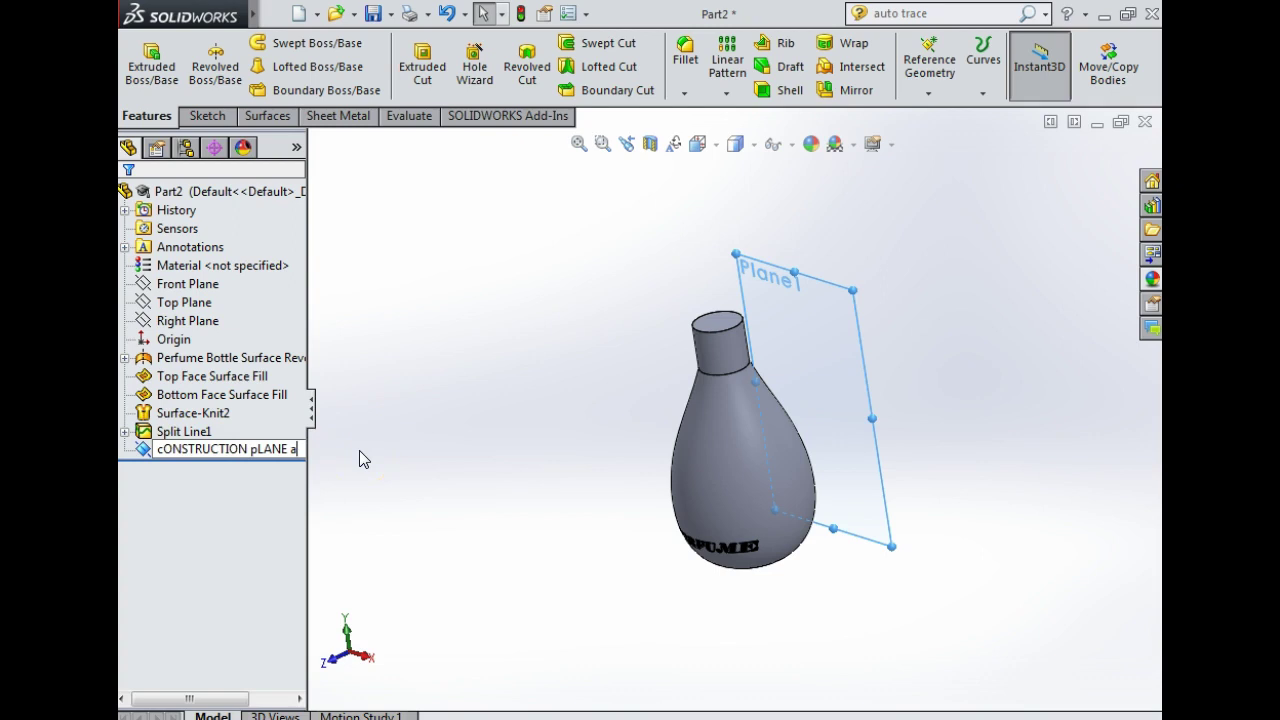
Step: Confirm the name cONSTRUCTION pLANE a and view the new plane face-on
key(Return)
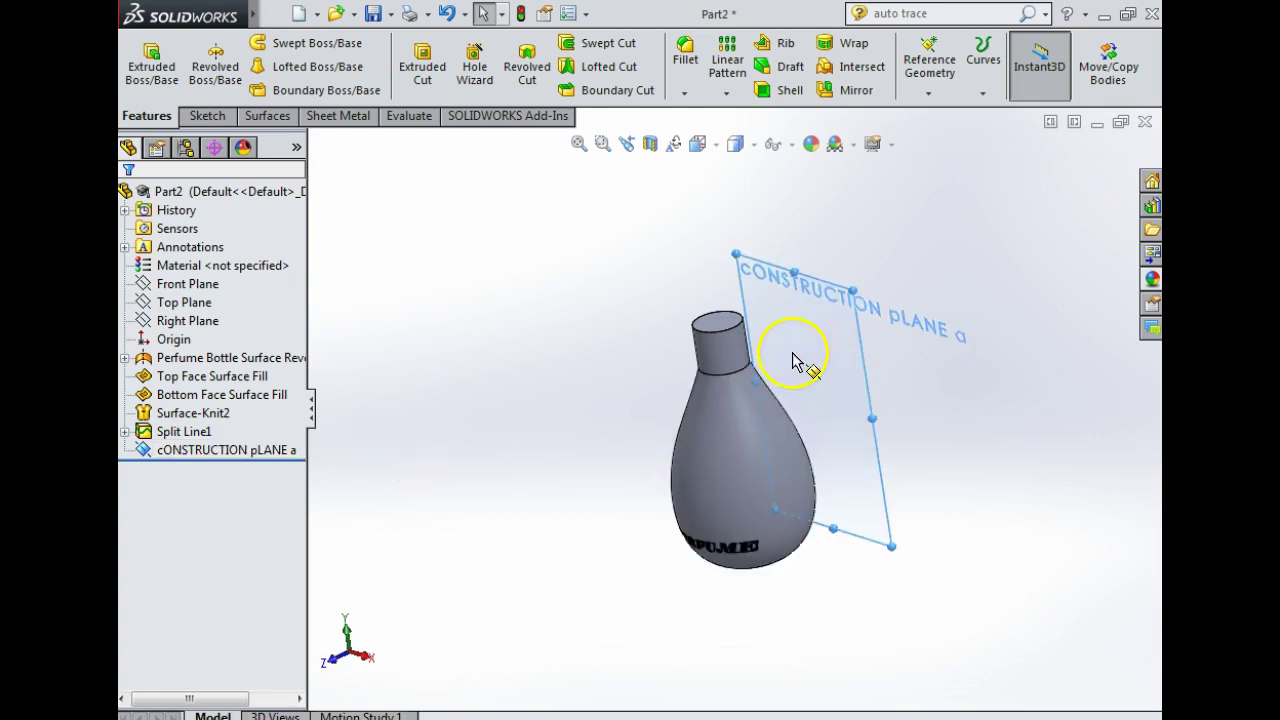
right_click(793, 361)
click(888, 318)
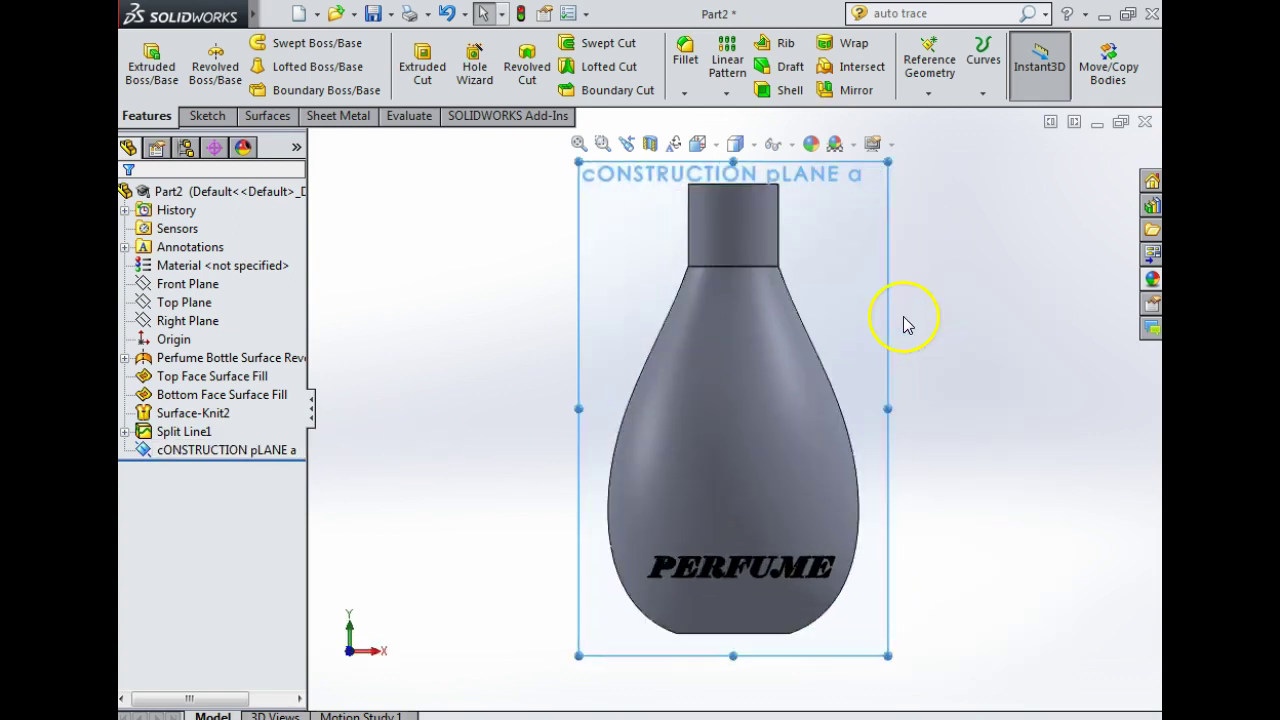
Step: Sketch a vertical construction centerline from the plane's top to its bottom
click(207, 116)
click(264, 43)
click(295, 86)
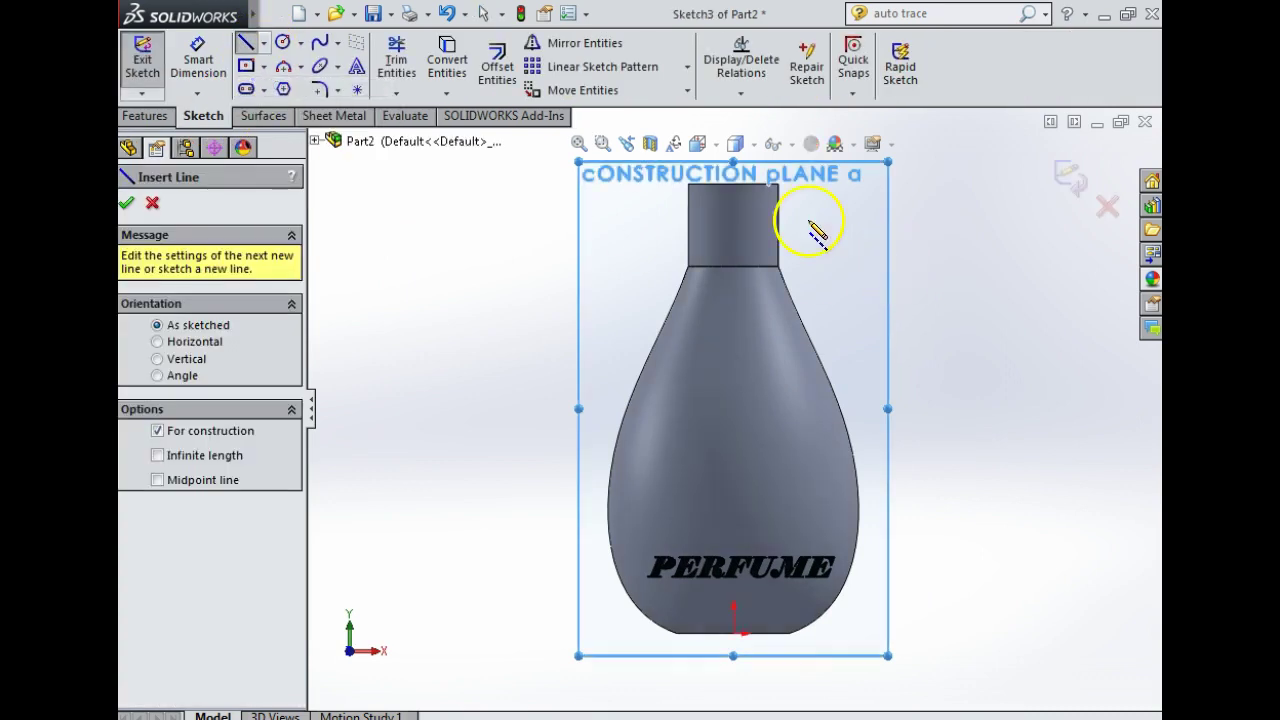
click(733, 174)
click(735, 648)
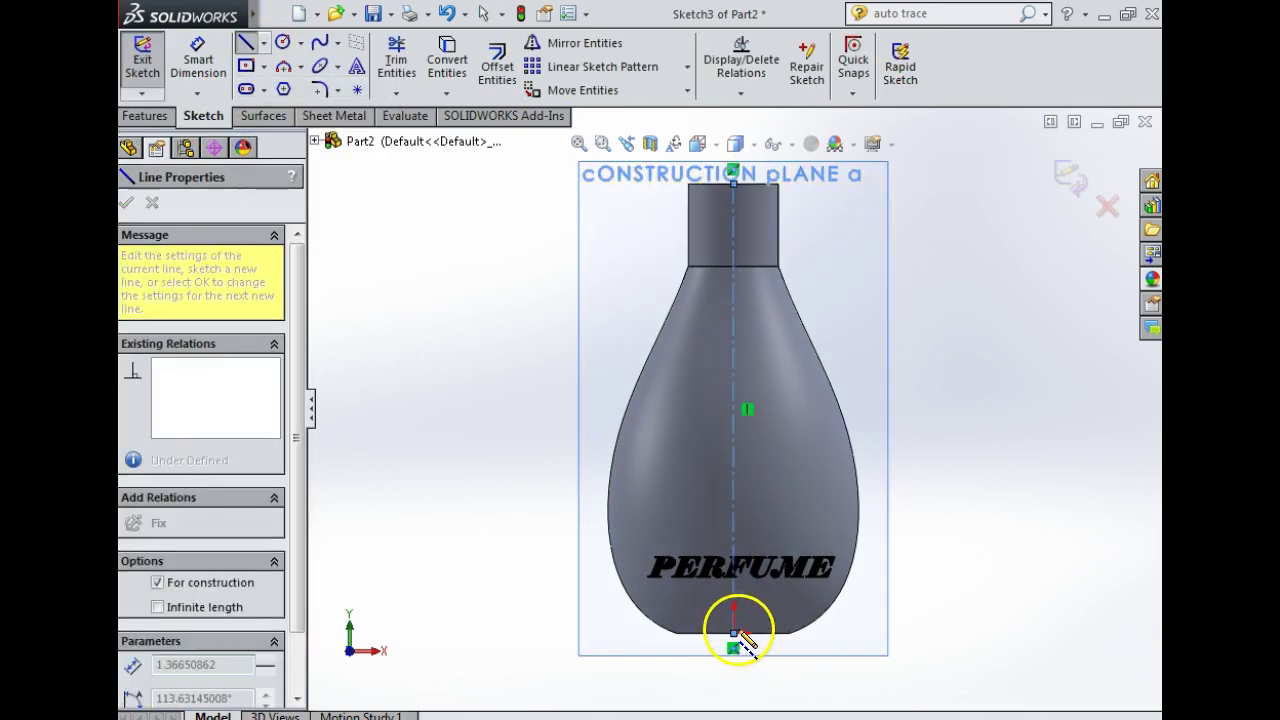
key(Escape)
Step: Draw the first two logo spline curves beside the centerline, joined at their lower end
click(321, 44)
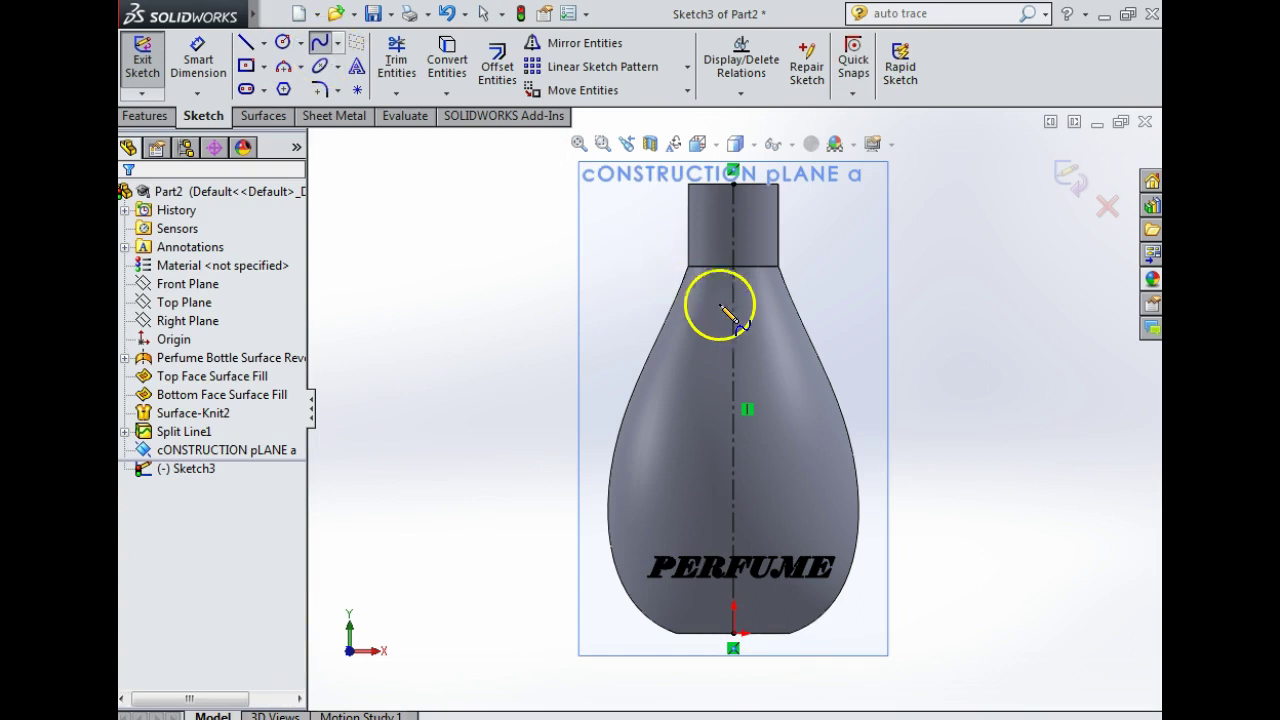
click(733, 316)
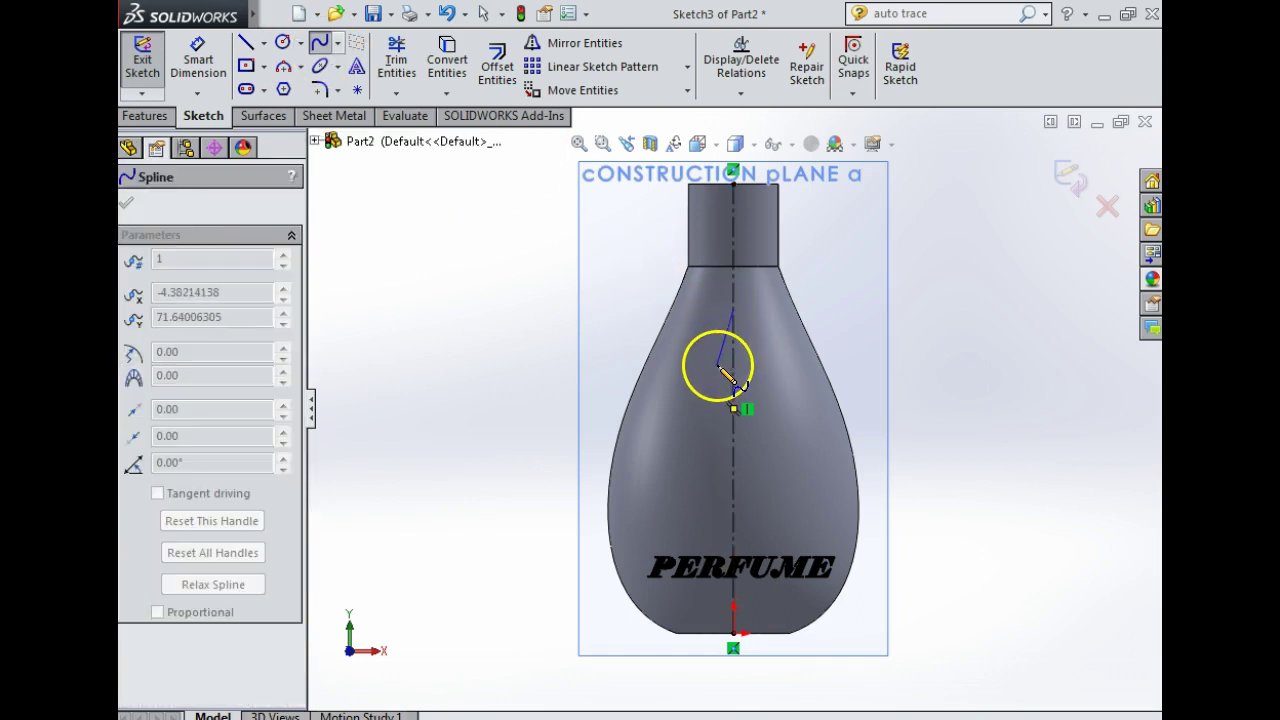
click(717, 367)
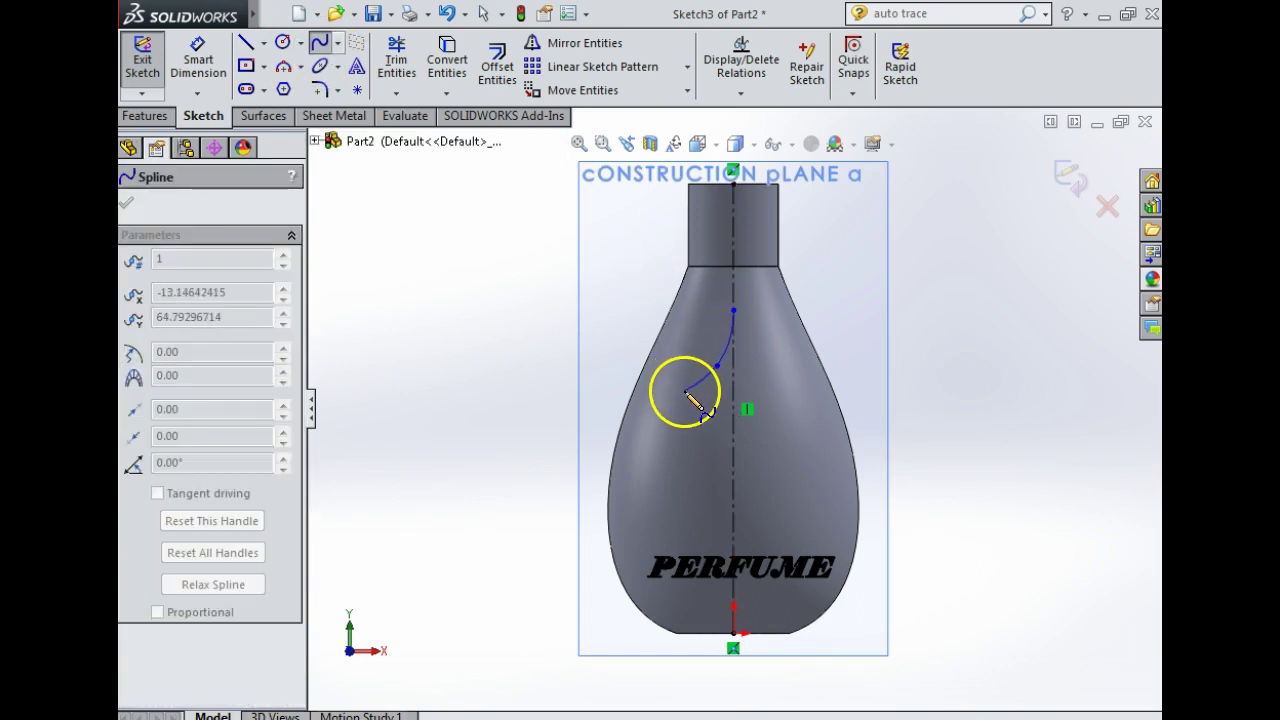
double_click(685, 391)
key(Escape)
click(312, 44)
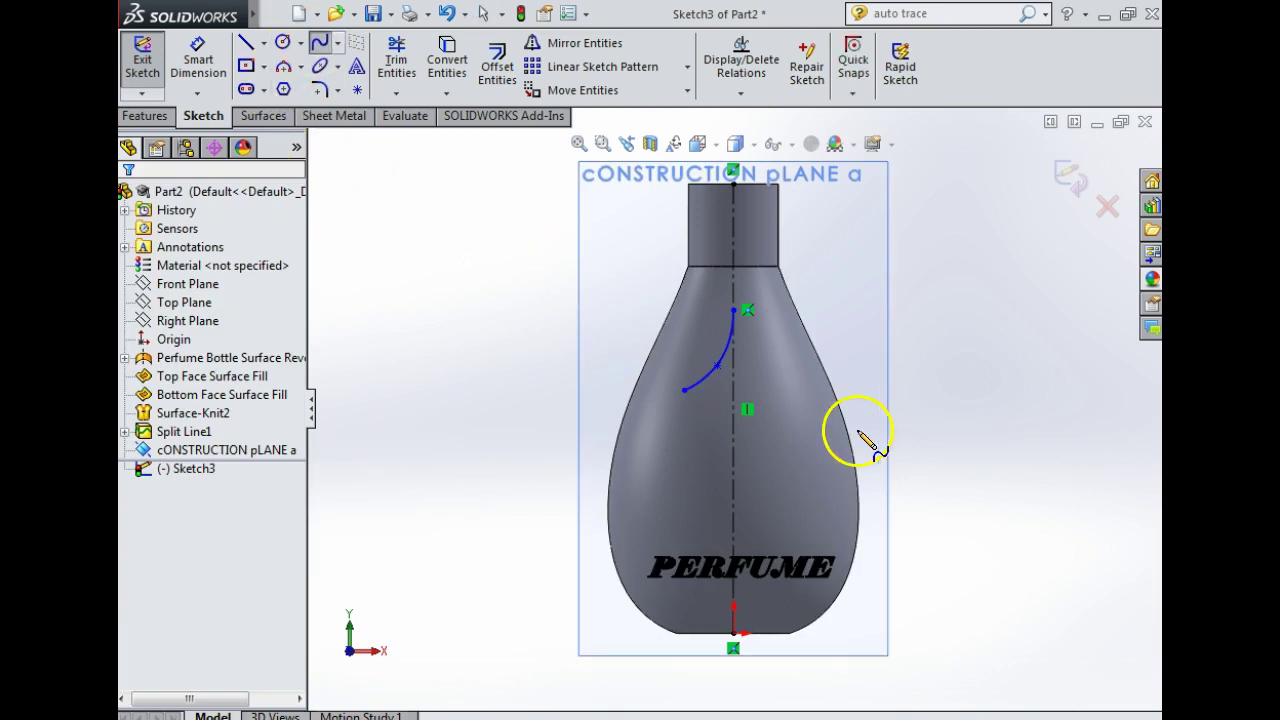
click(684, 390)
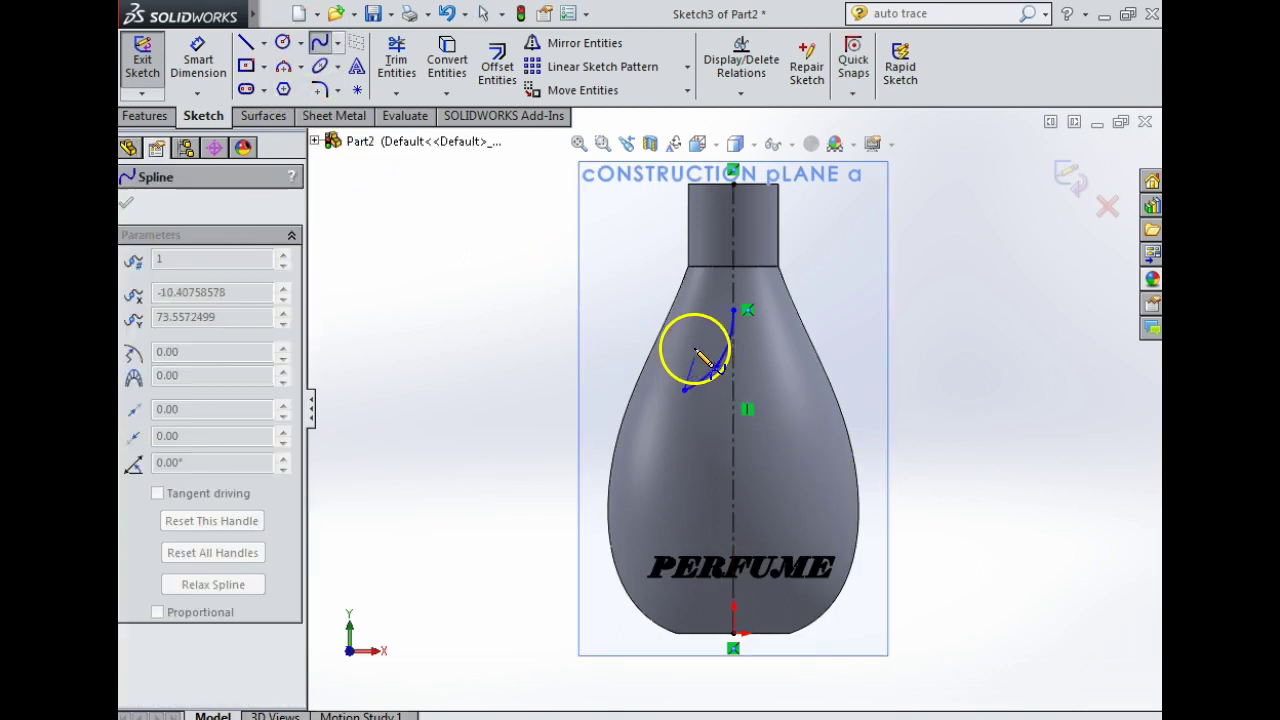
double_click(696, 335)
key(Escape)
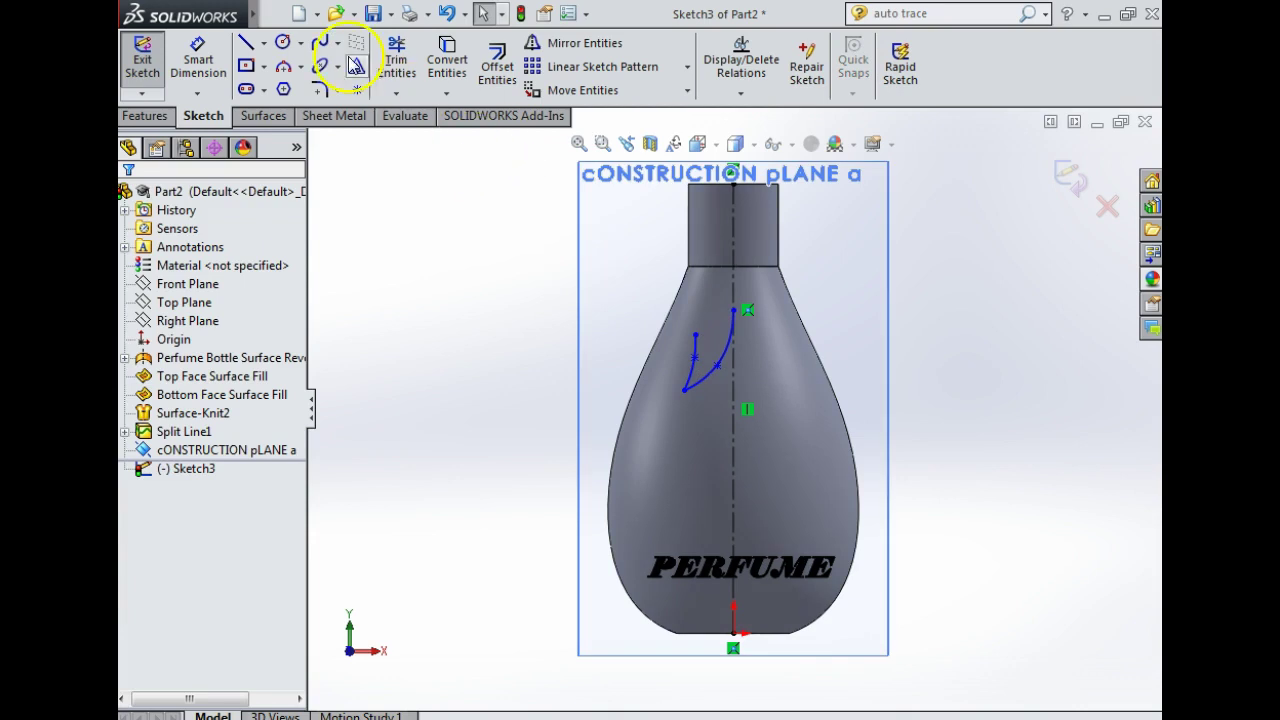
Step: Add two more logo splines, one running downward and one sweeping right
click(312, 44)
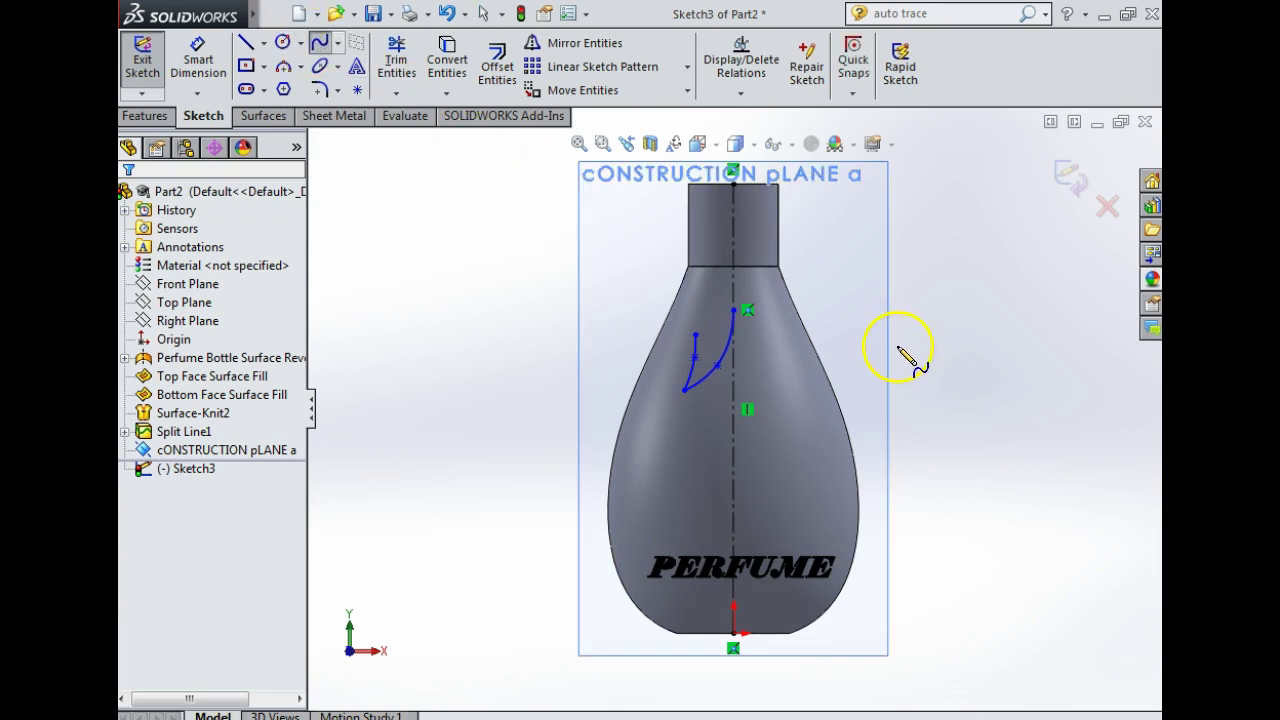
click(694, 358)
click(658, 411)
click(650, 449)
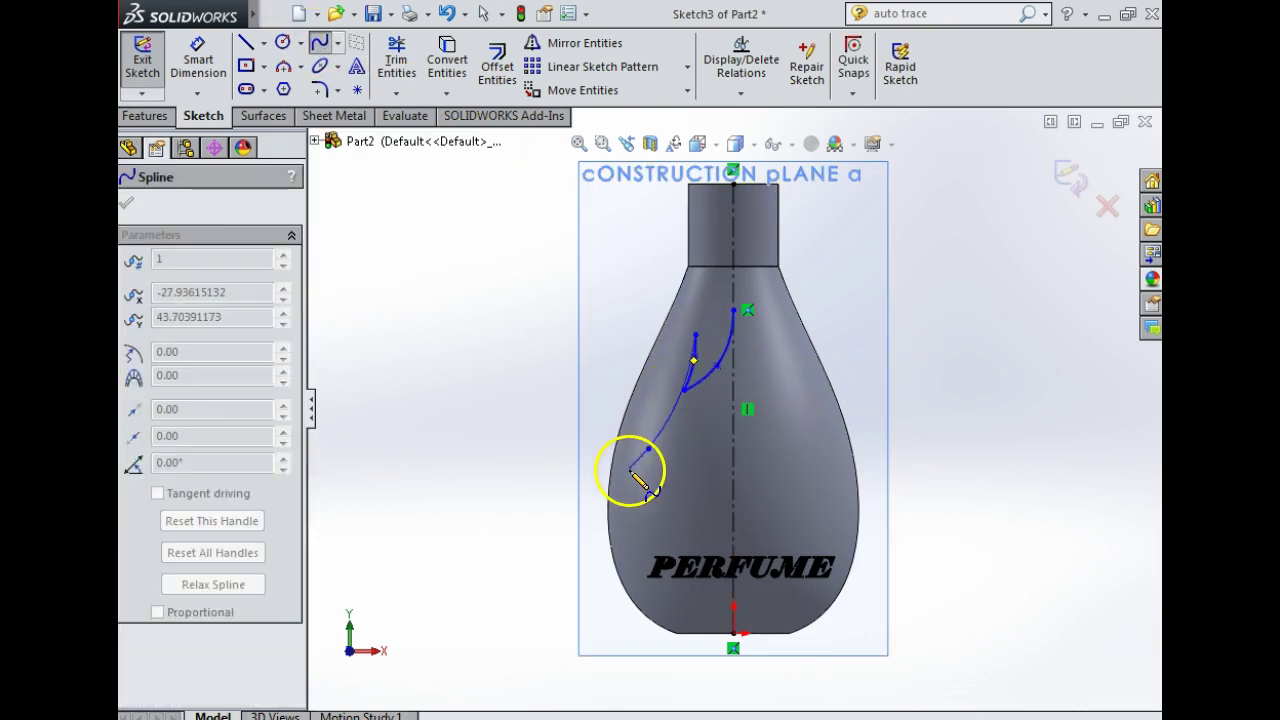
double_click(631, 481)
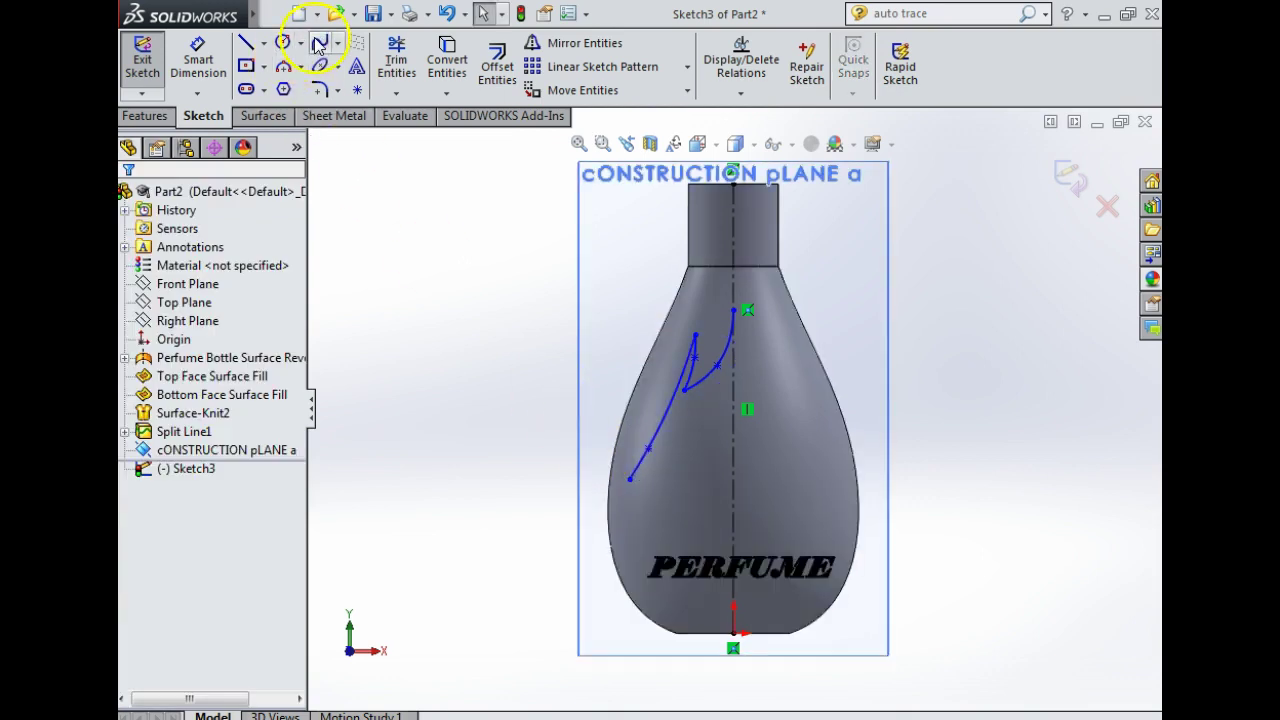
click(631, 481)
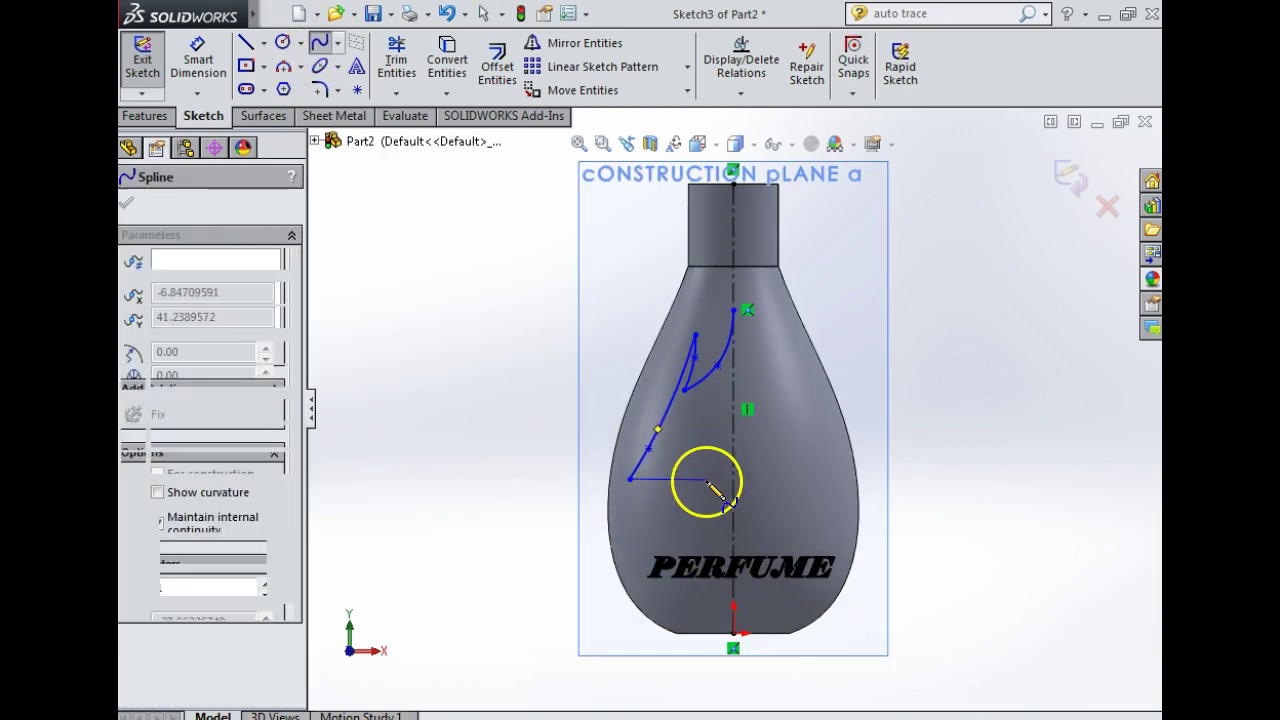
click(718, 474)
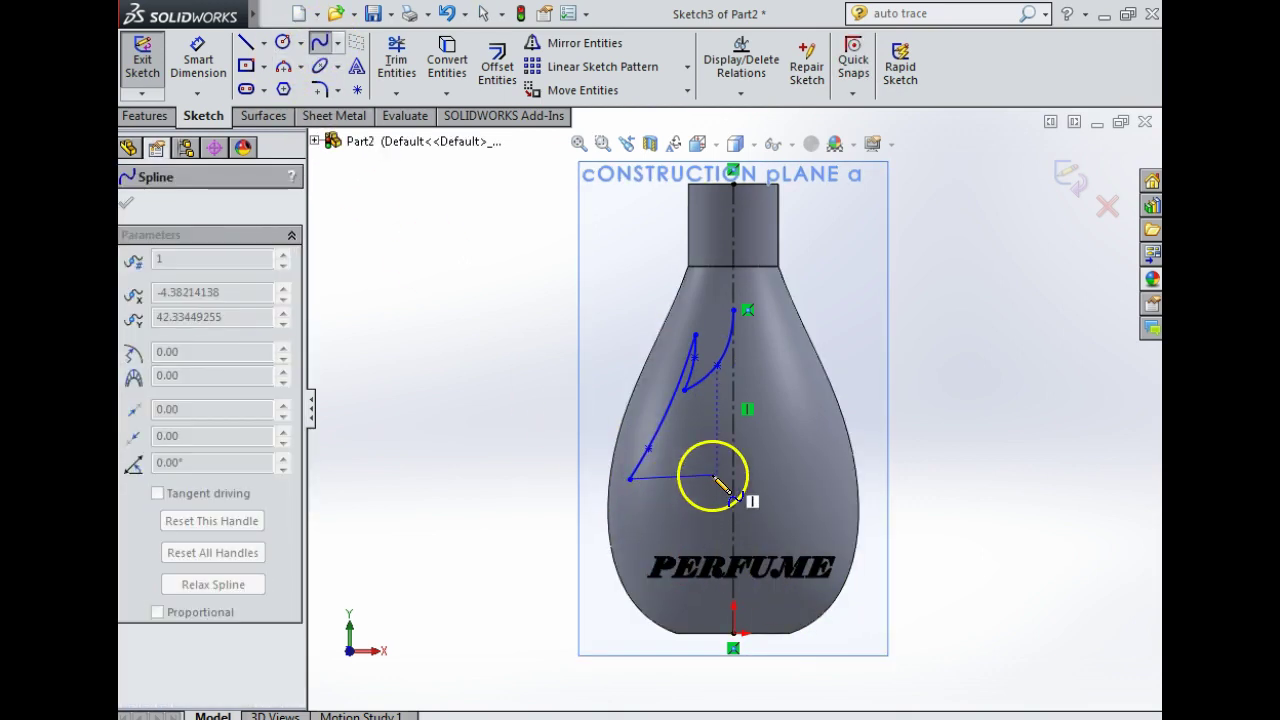
double_click(797, 421)
click(318, 44)
click(318, 44)
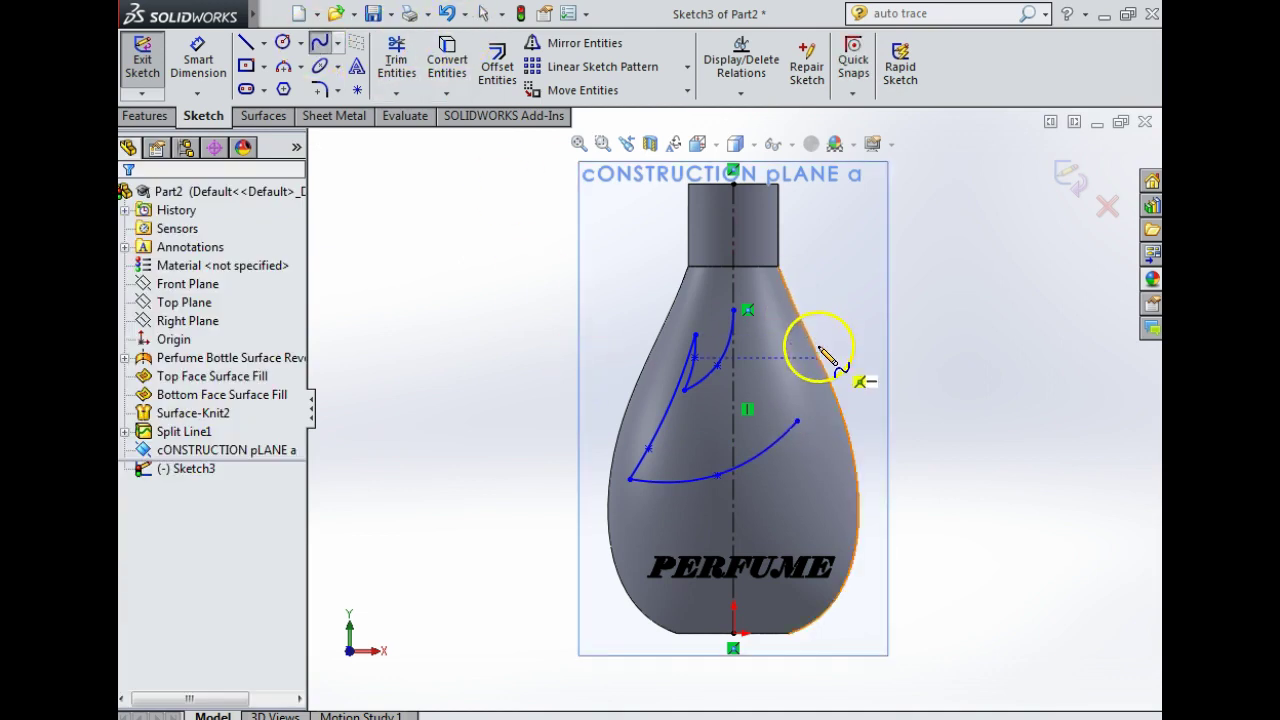
click(797, 421)
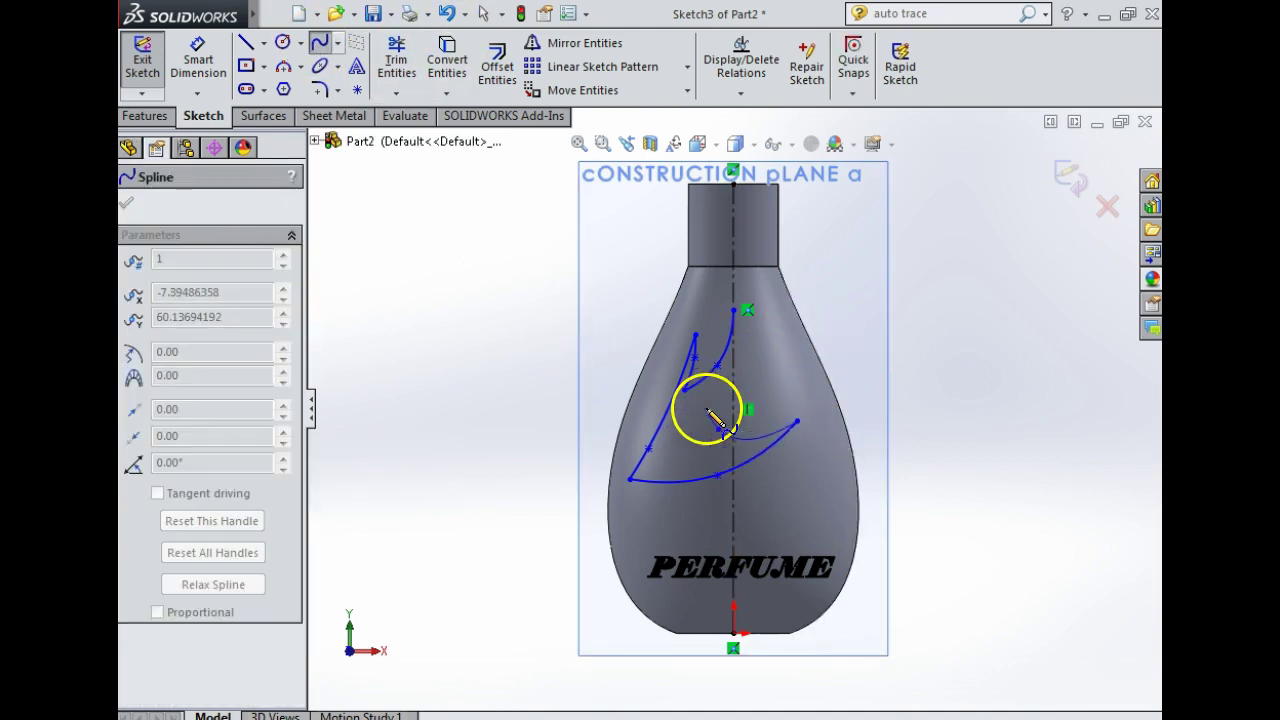
key(Escape)
Step: Draw the final three-point logo spline up toward the top of the logo
click(320, 44)
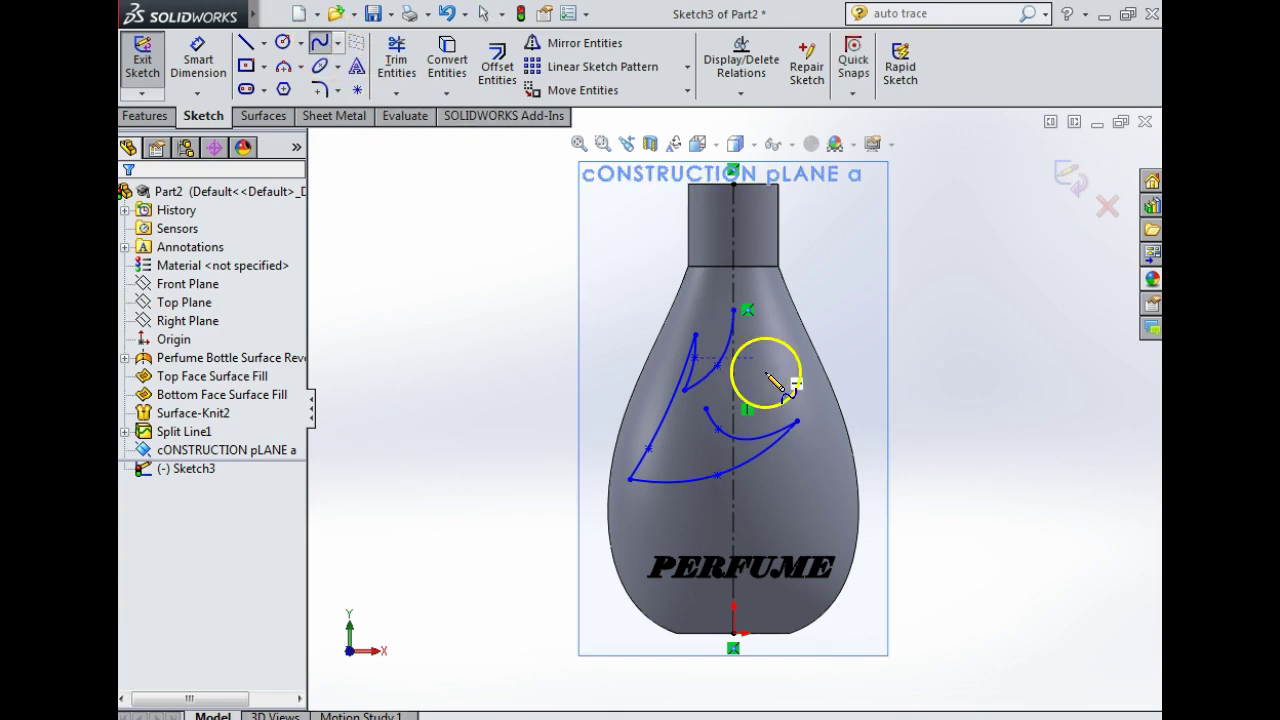
click(706, 410)
click(750, 357)
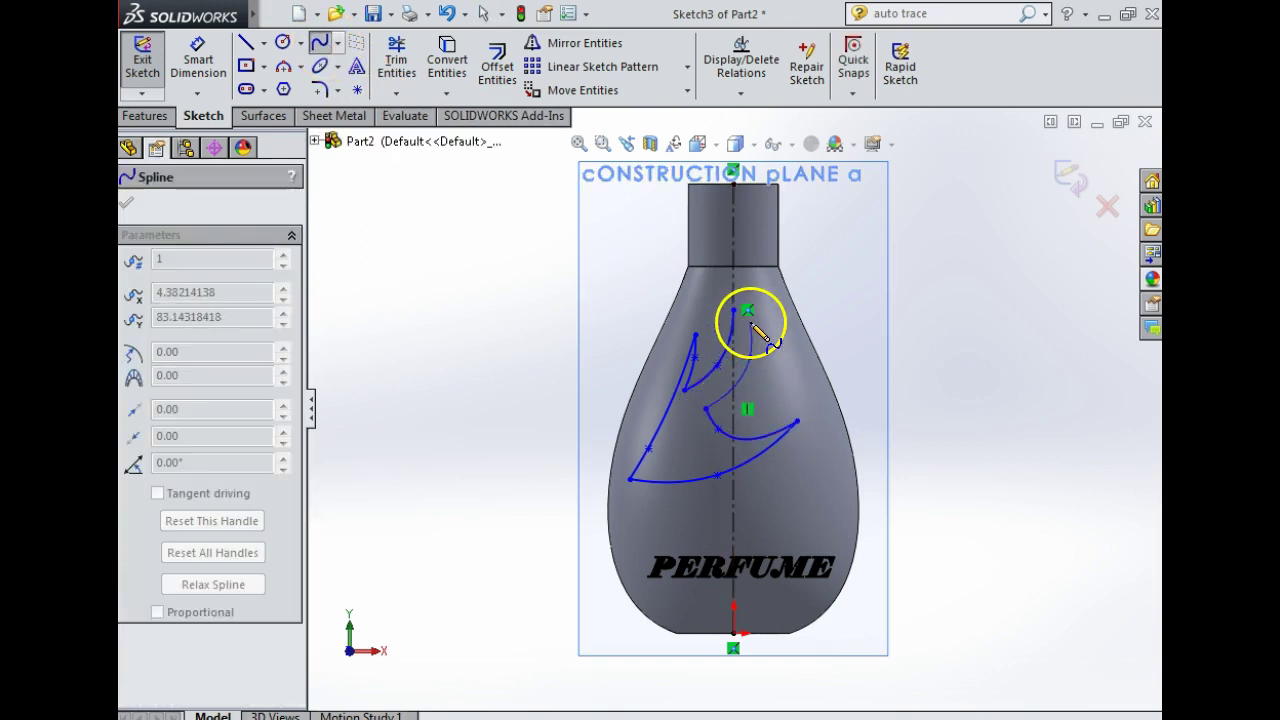
double_click(735, 310)
key(Escape)
mouse_move(806, 432)
middle_down()
mouse_move(789, 449)
mouse_move(811, 434)
mouse_move(871, 474)
mouse_move(940, 431)
mouse_move(986, 486)
mouse_move(1066, 486)
mouse_move(737, 451)
mouse_move(703, 503)
mouse_move(717, 486)
middle_up()
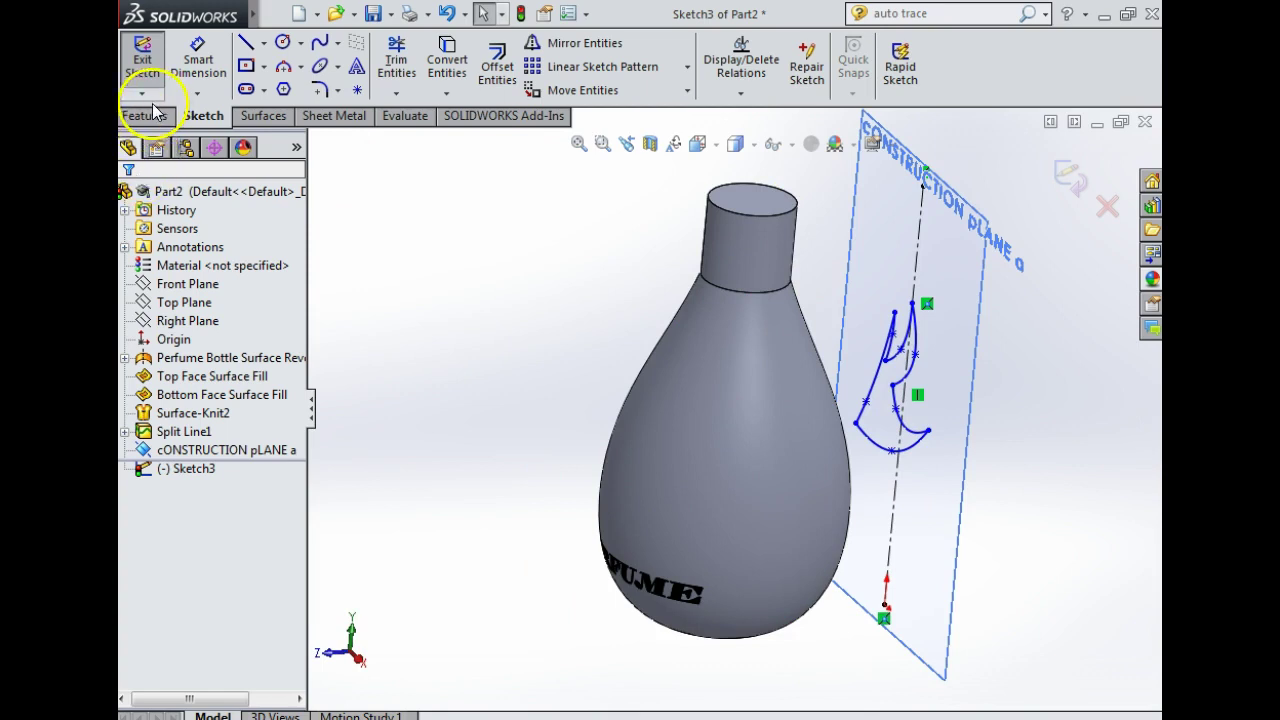
Step: Project the logo sketch onto the bottle face as Split Line2, then hide cONSTRUCTION pLANE a
click(150, 115)
click(984, 72)
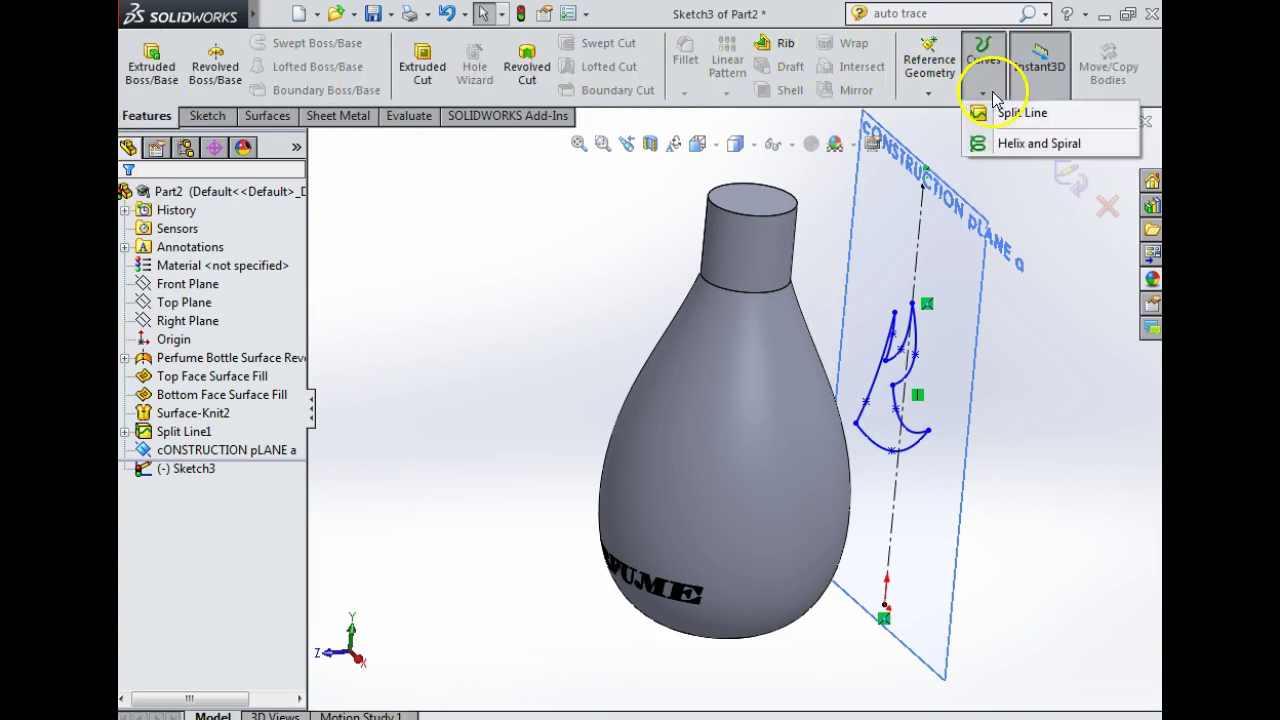
click(1008, 112)
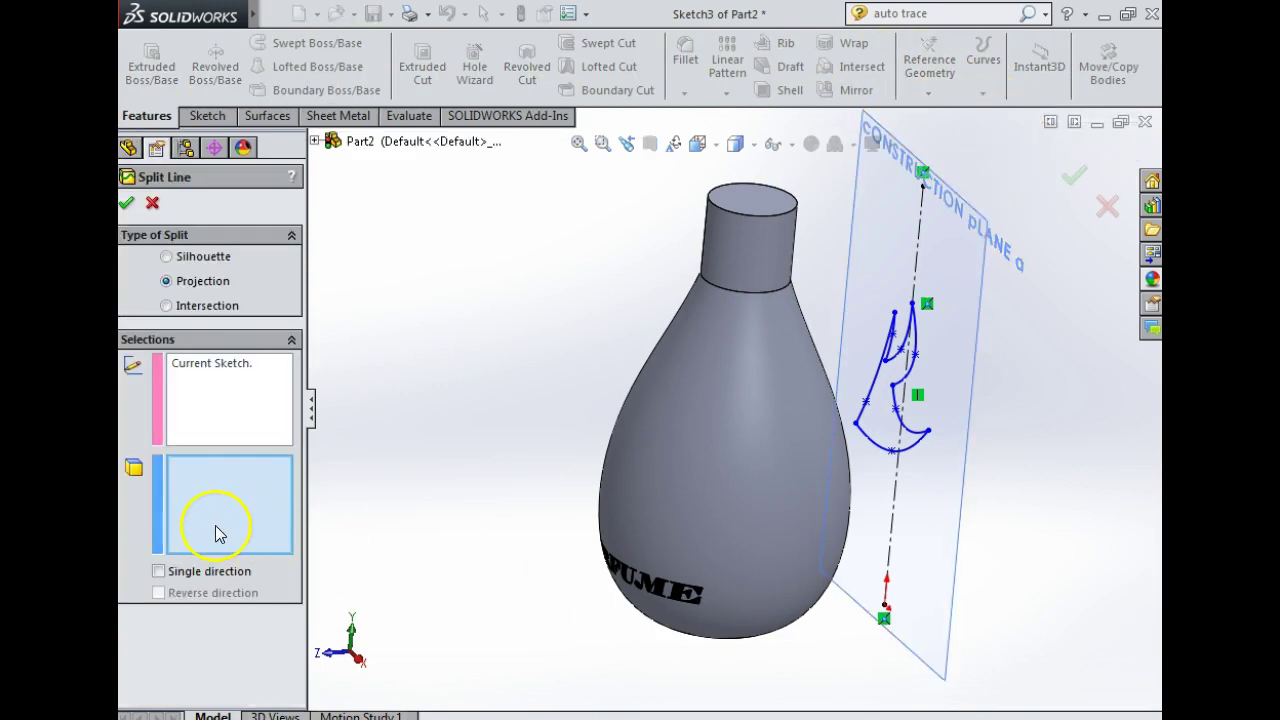
click(775, 413)
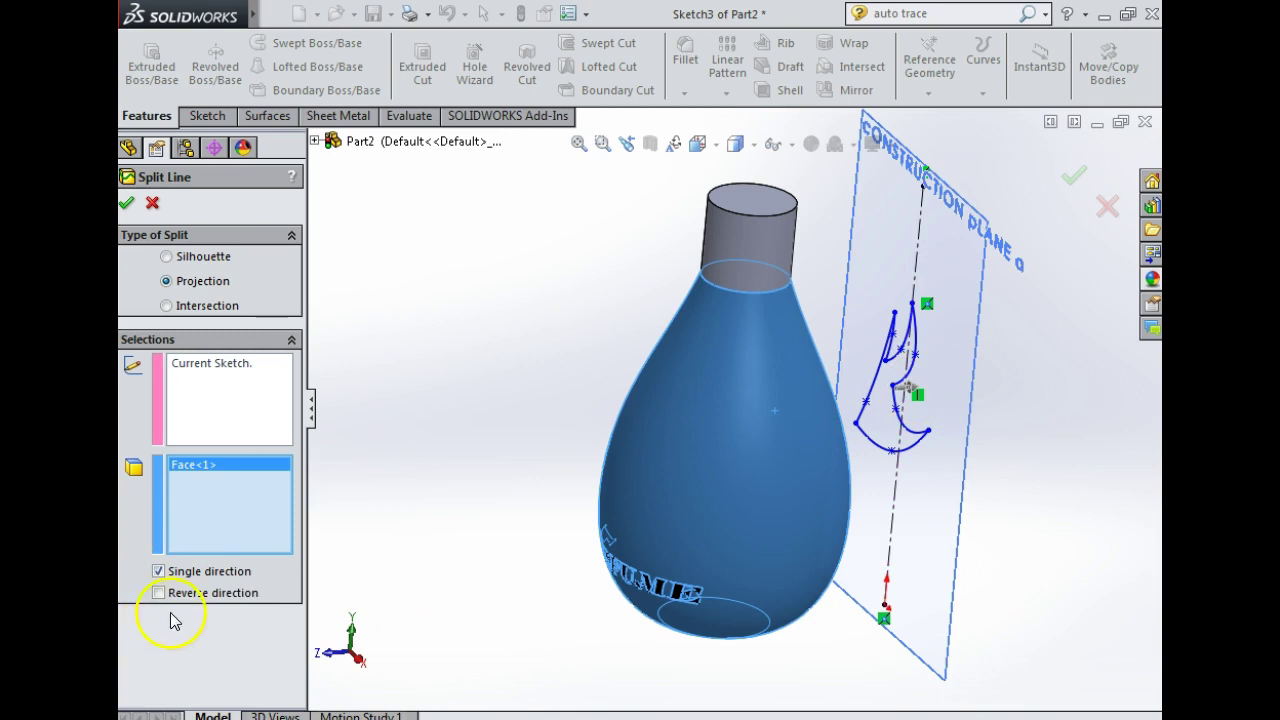
click(131, 205)
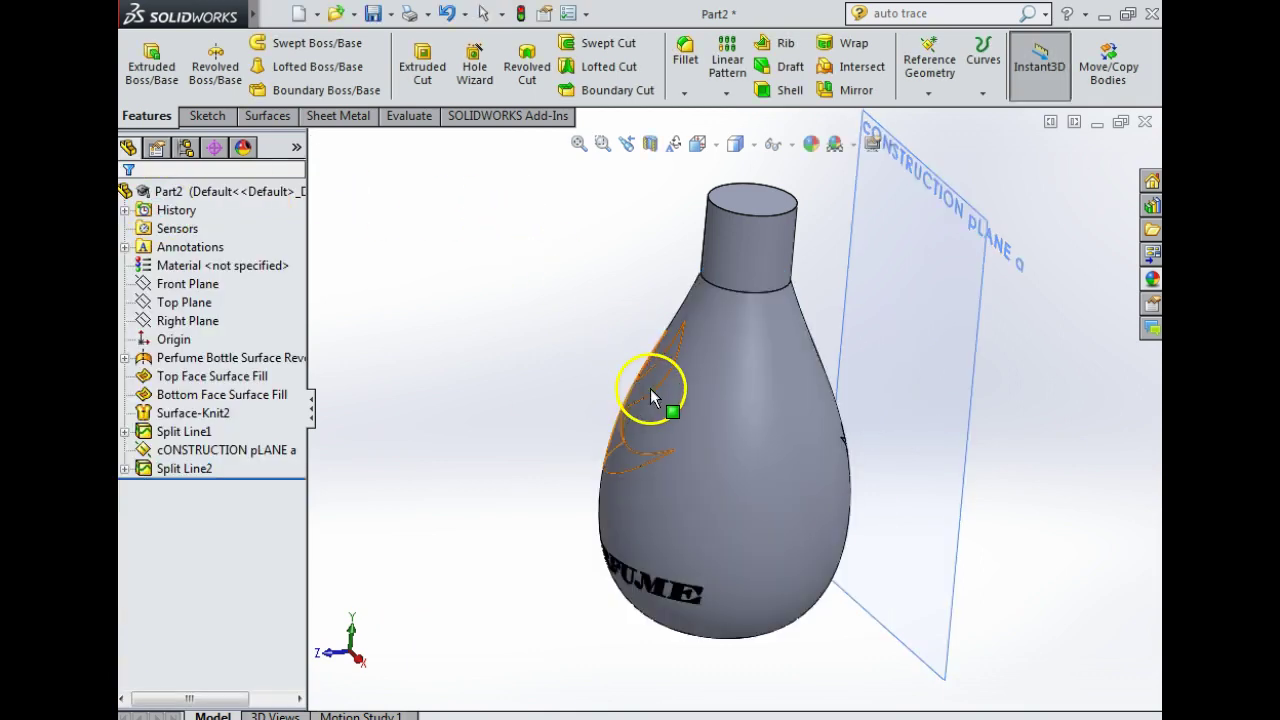
mouse_move(651, 383)
middle_down()
mouse_move(612, 348)
mouse_move(463, 314)
mouse_move(443, 323)
mouse_move(563, 289)
mouse_move(703, 366)
mouse_move(903, 297)
middle_up()
right_click(931, 263)
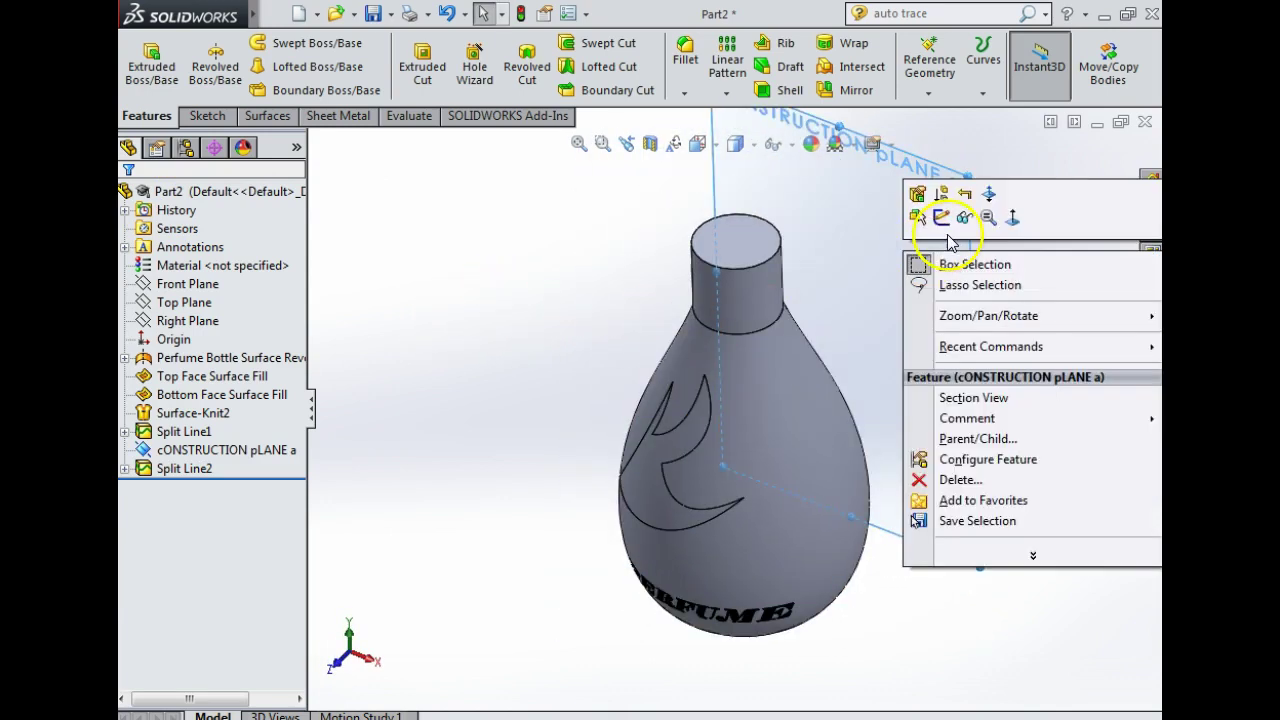
click(964, 219)
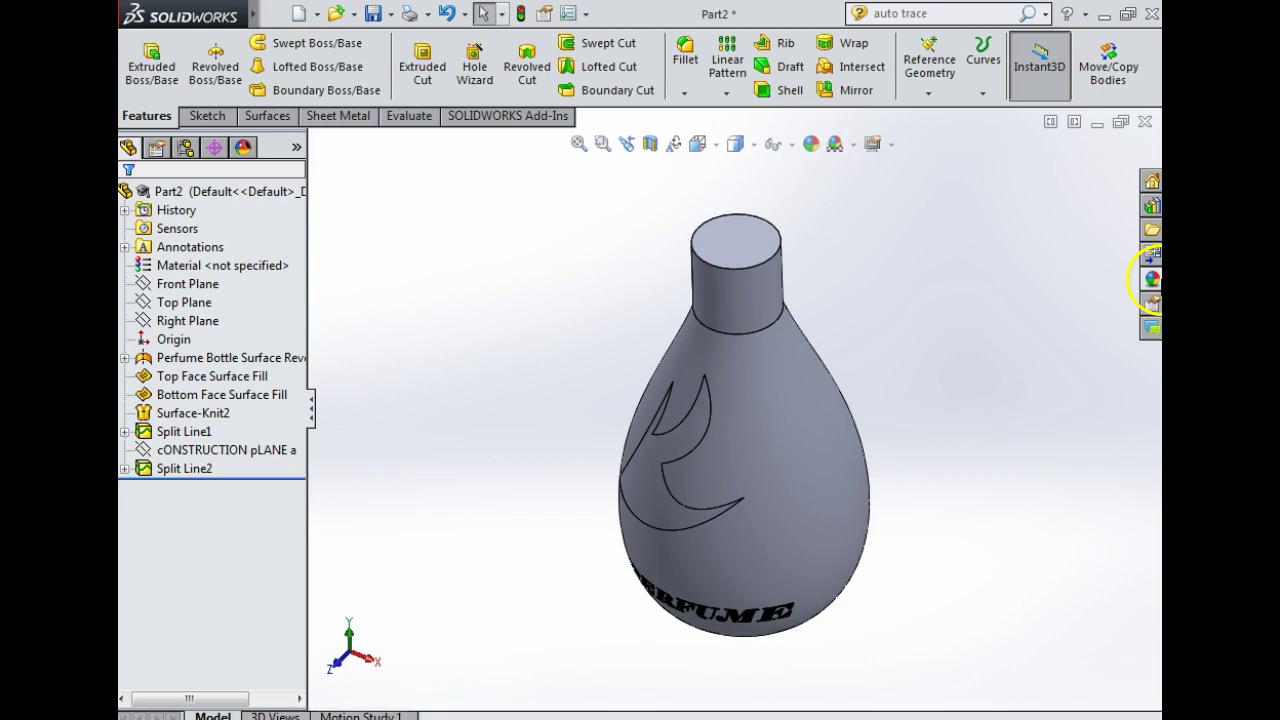
Step: Apply a red face appearance to both split logo faces
click(1152, 280)
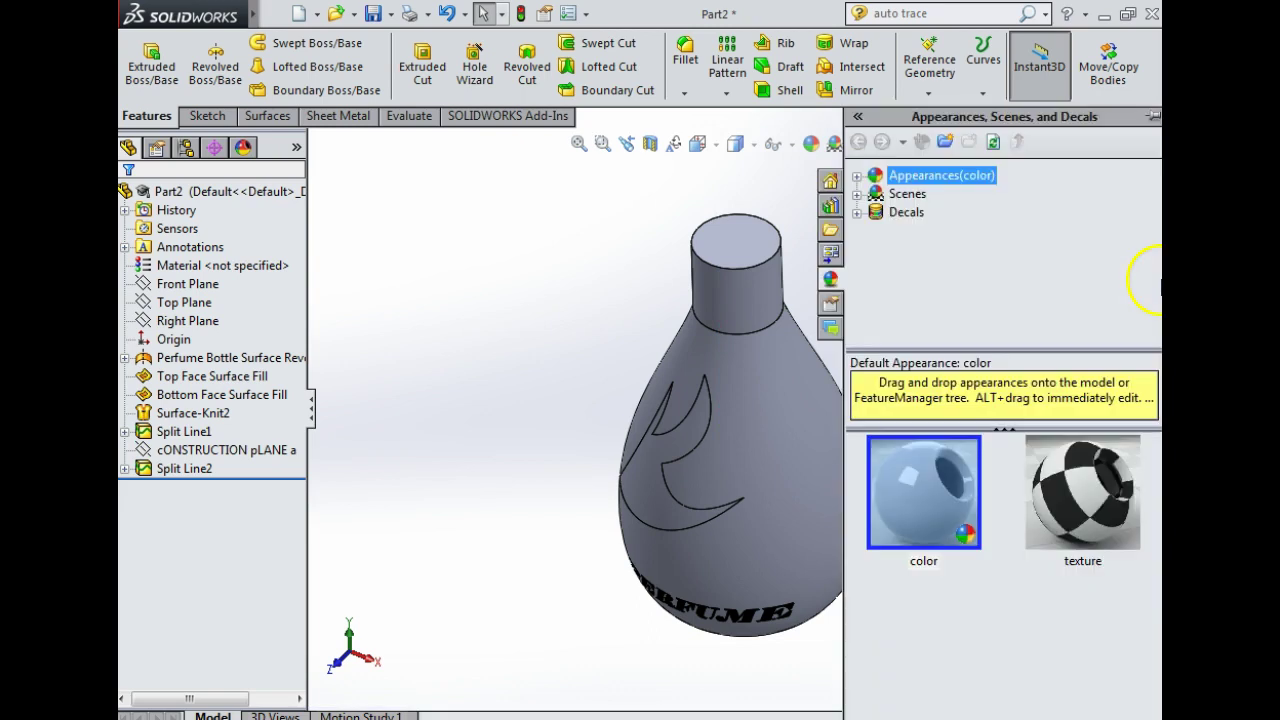
right_click(645, 458)
click(787, 283)
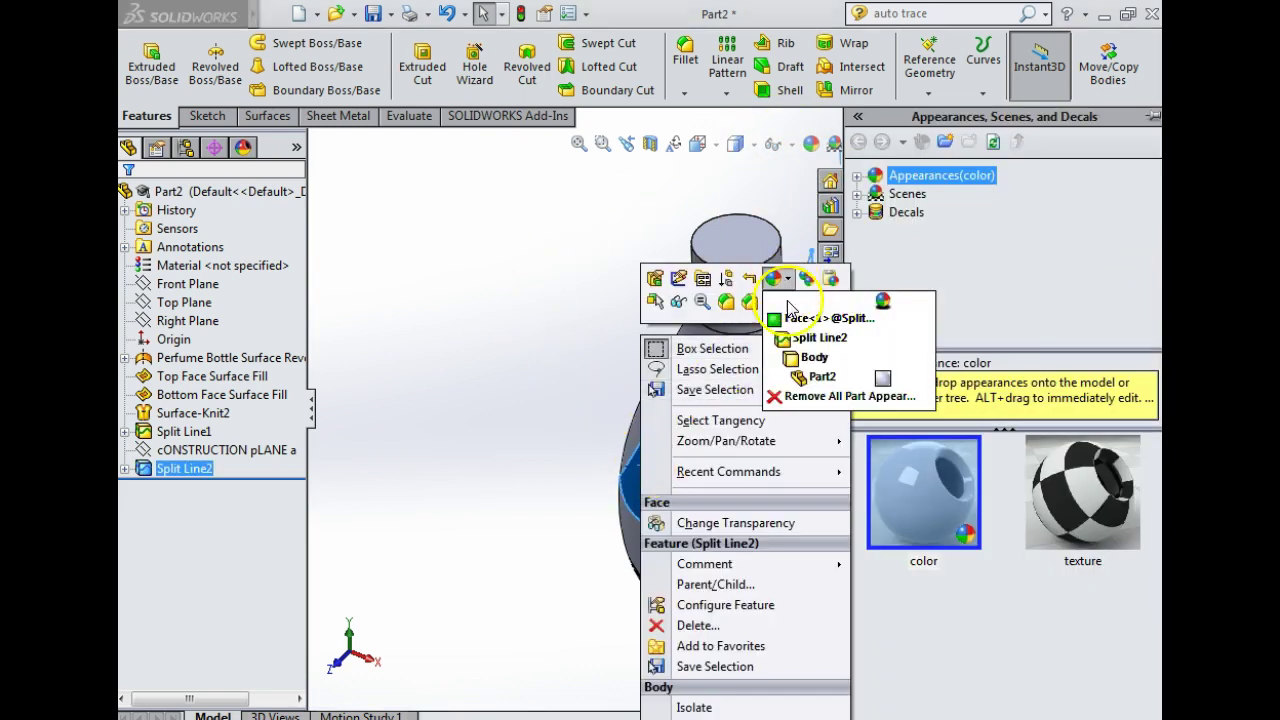
click(792, 292)
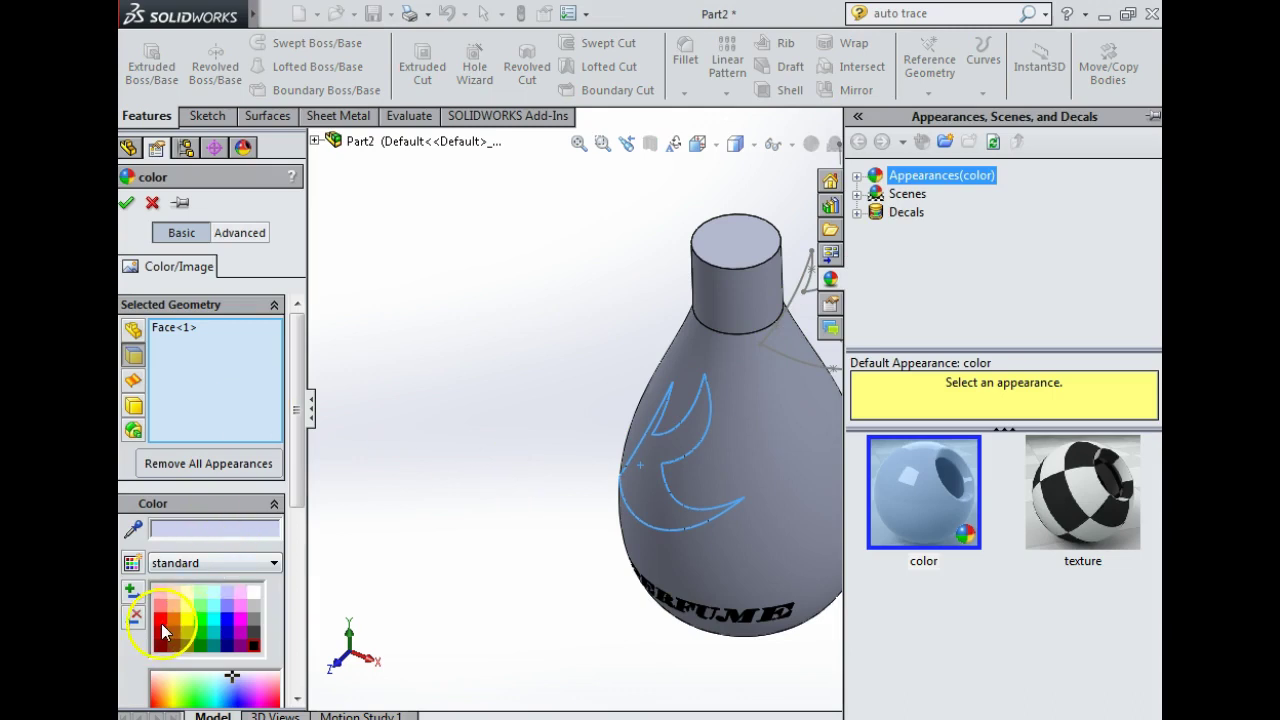
click(161, 629)
middle_drag(543, 408, 320, 400)
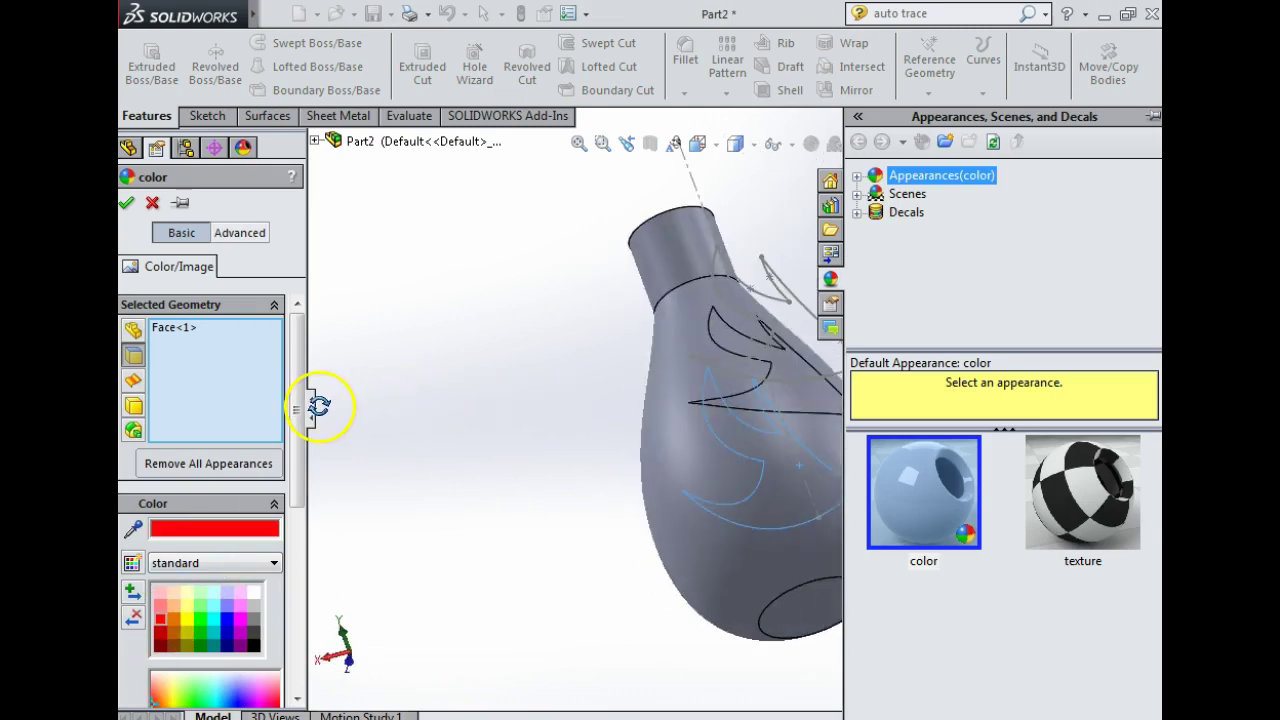
click(786, 377)
click(126, 205)
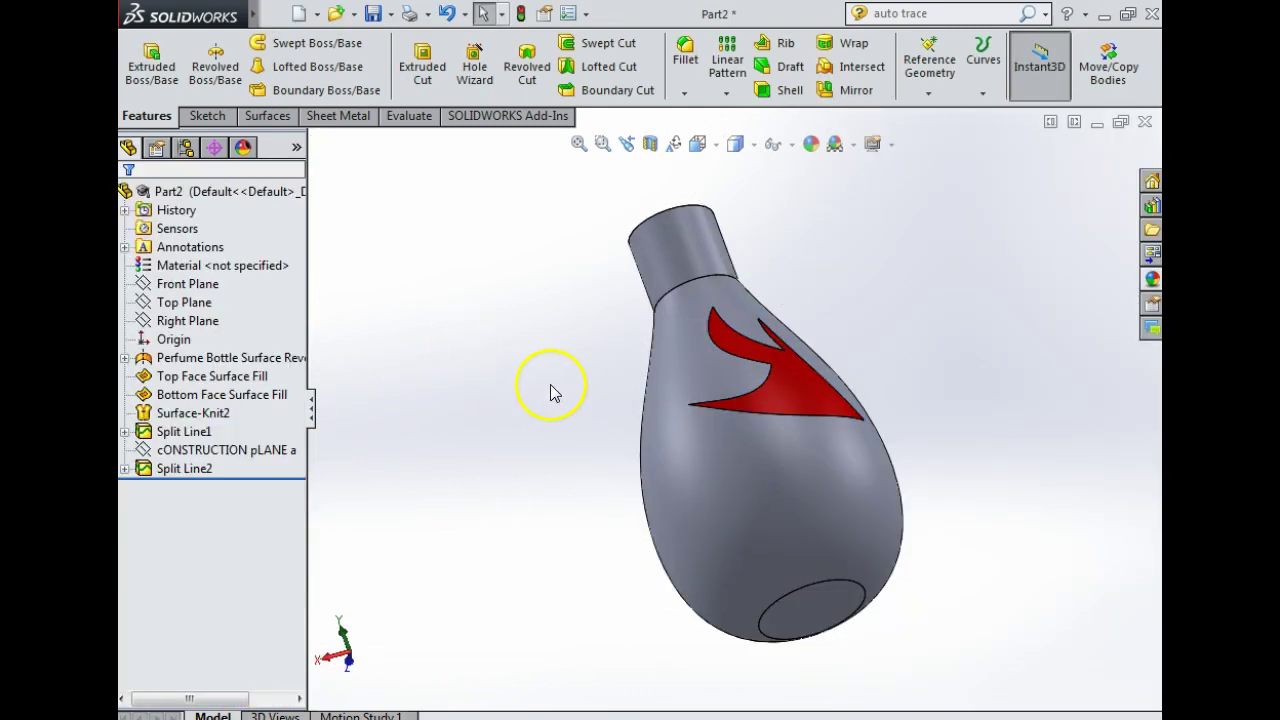
middle_drag(563, 391, 791, 246)
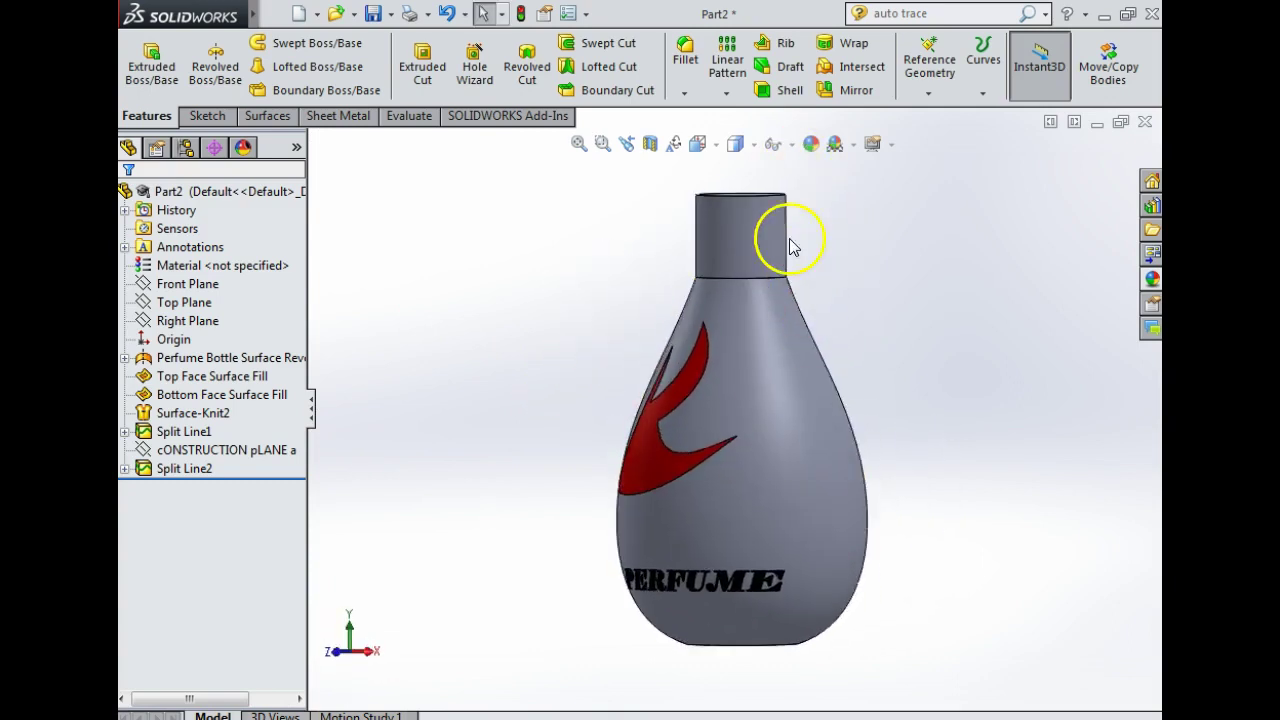
Step: Switch the bottle to plain Shaded display and orbit around it to inspect
click(741, 195)
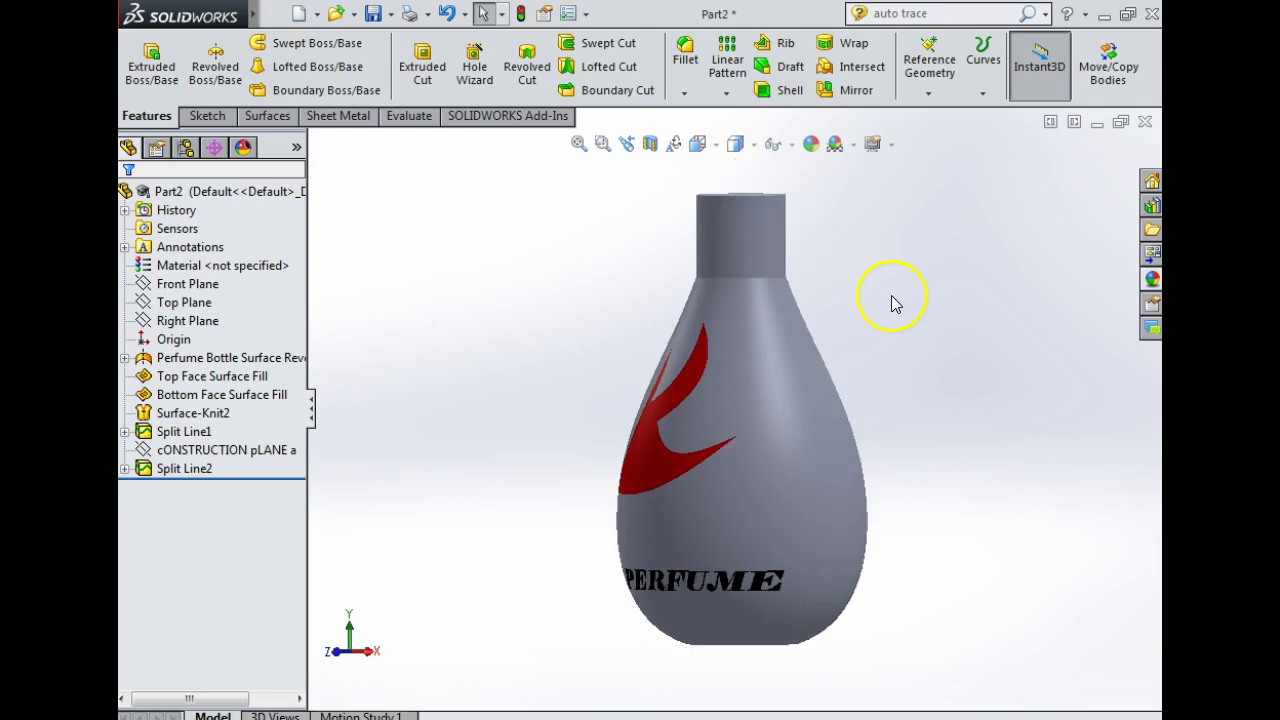
middle_drag(895, 304, 969, 251)
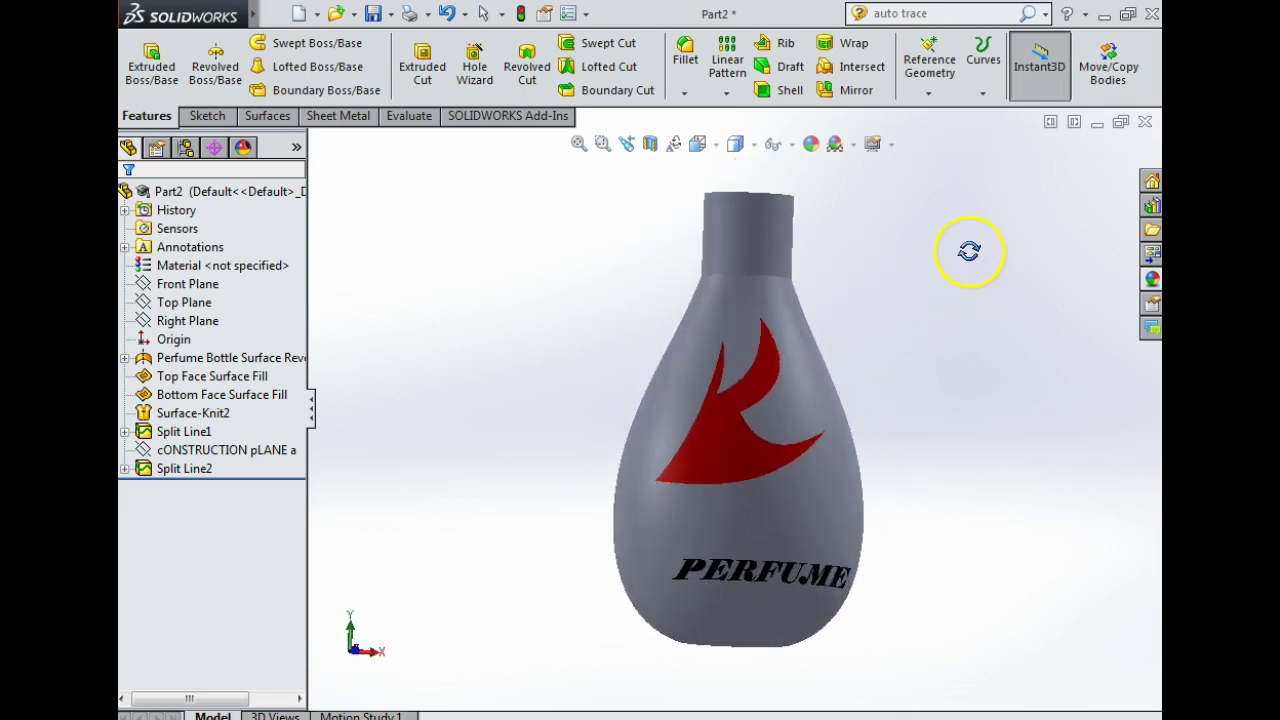
middle_drag(774, 400, 743, 451)
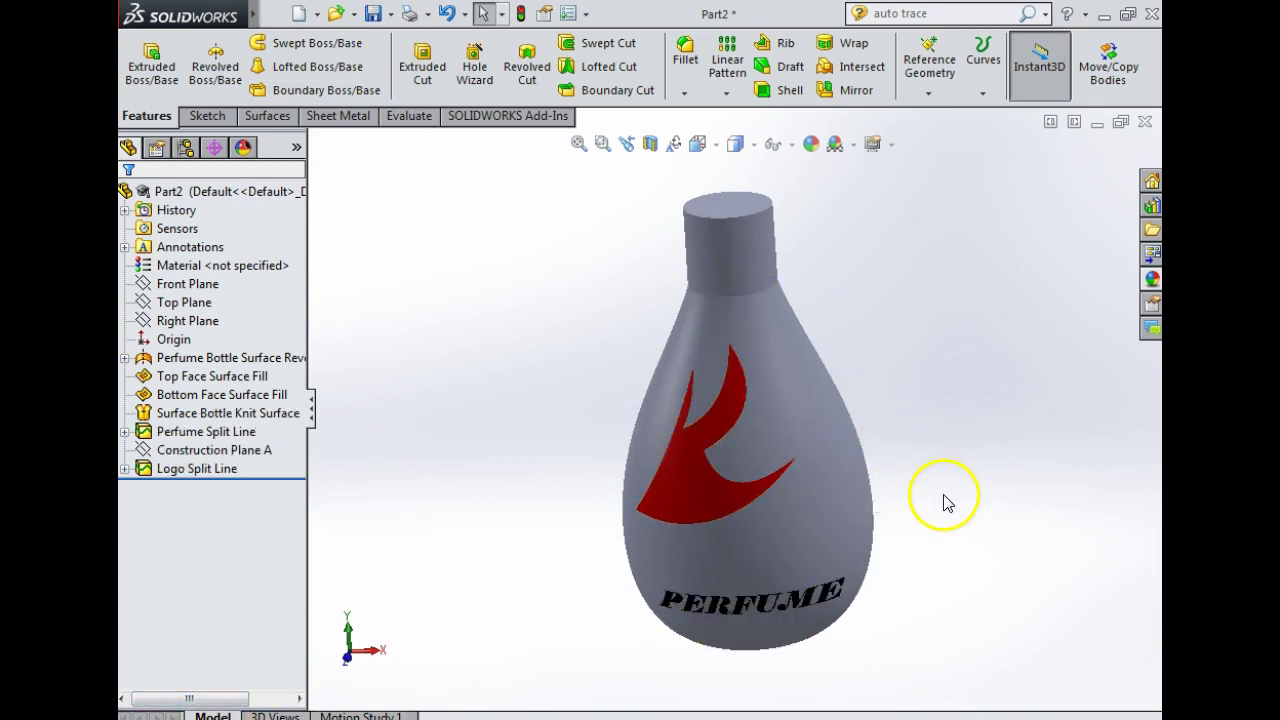
middle_drag(947, 503, 880, 450)
Step: Apply the Glass > Textured frosted glass appearance to the entire bottle body
click(1152, 282)
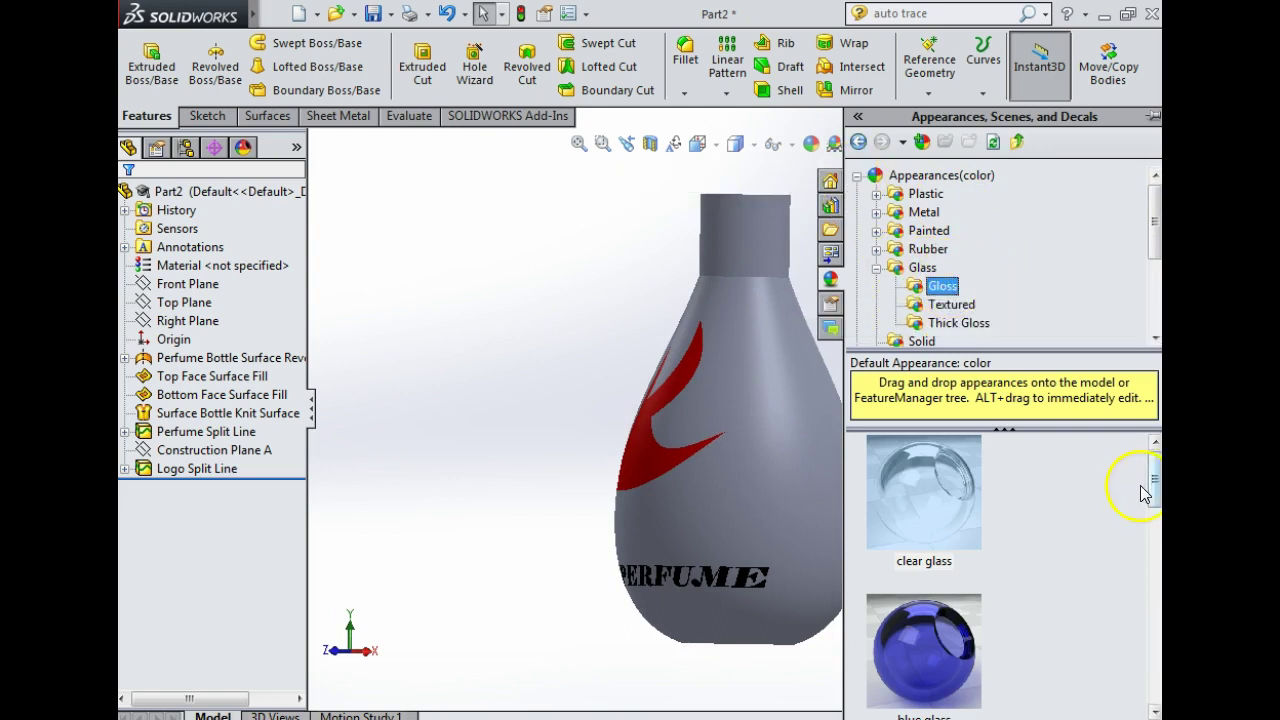
drag(1155, 487, 1152, 676)
key(Down)
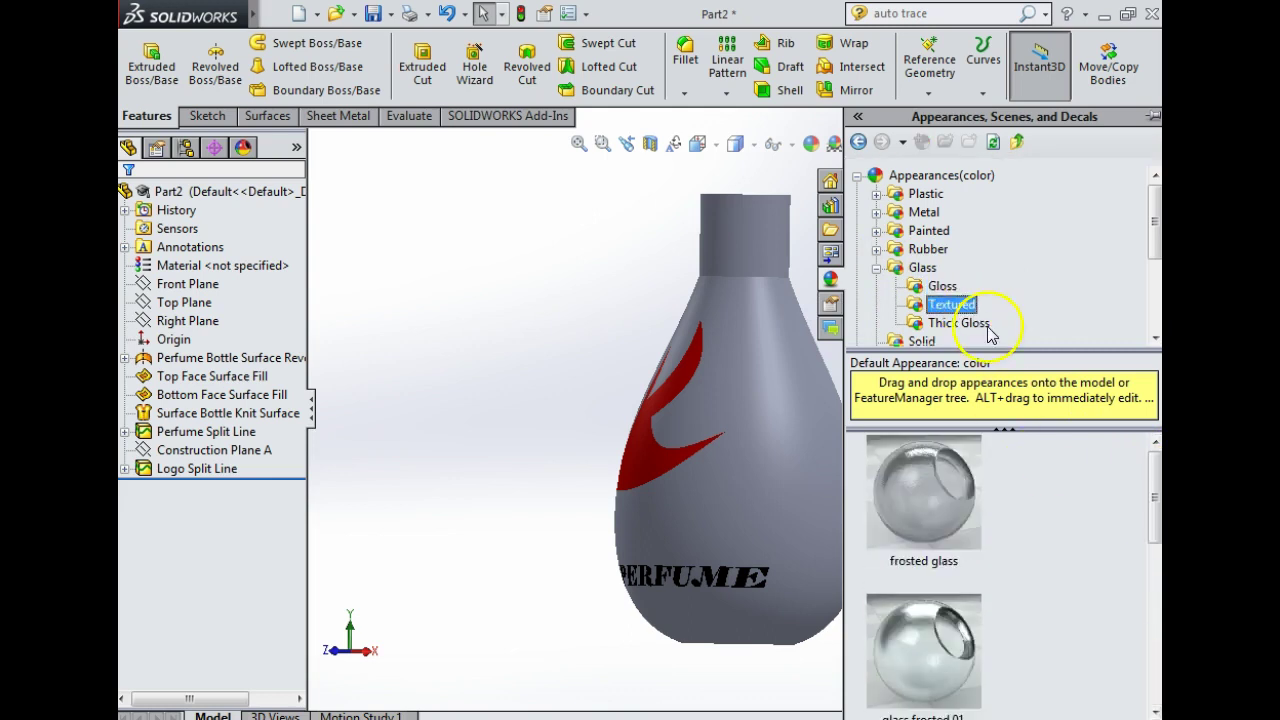
click(953, 515)
drag(953, 515, 794, 466)
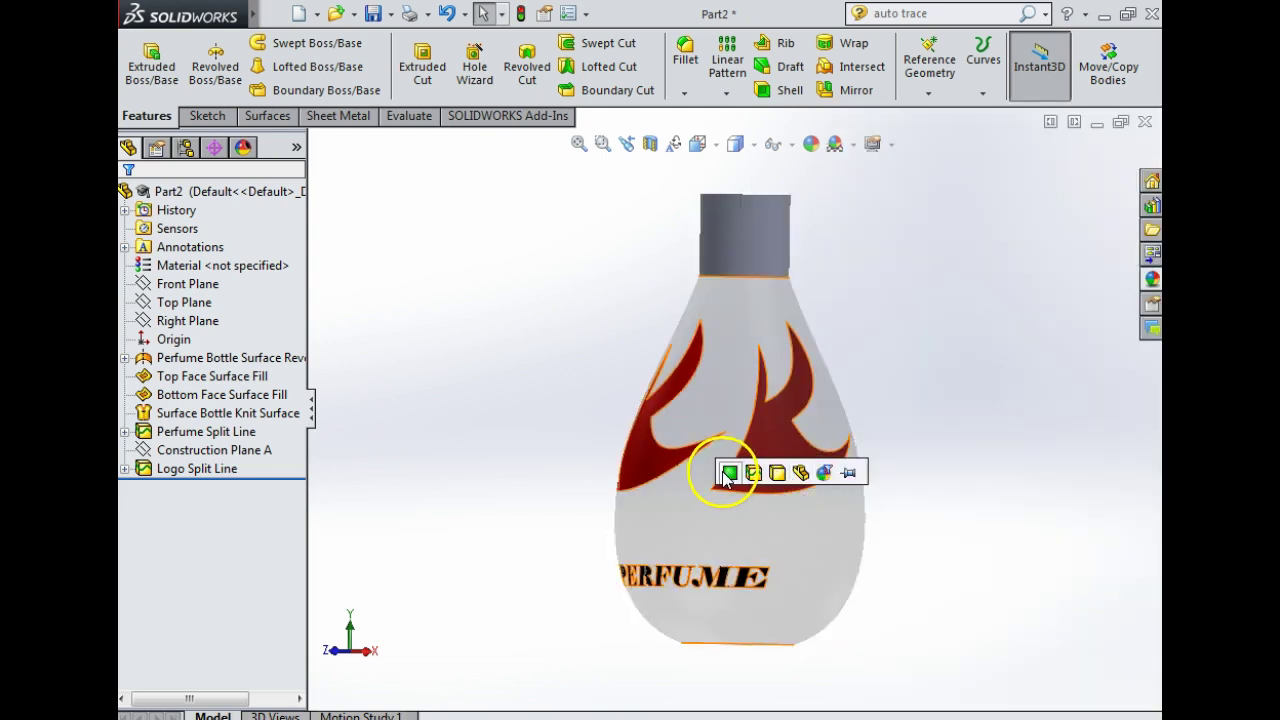
click(801, 472)
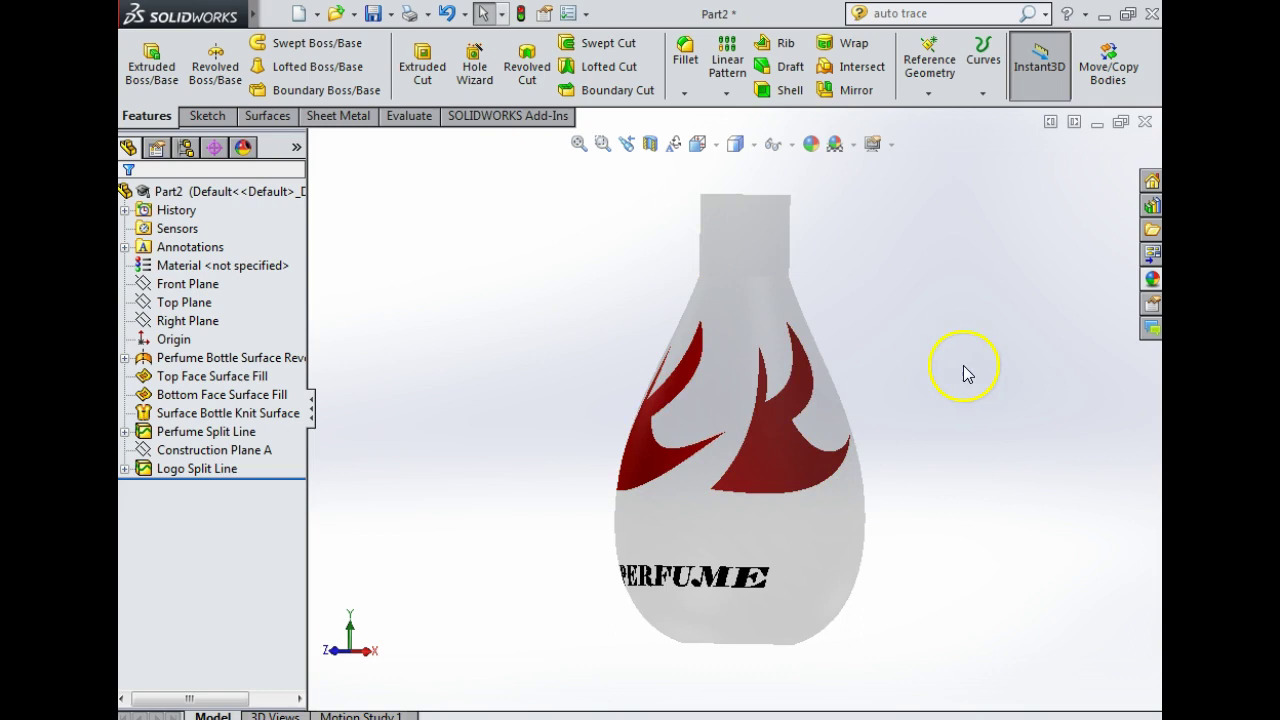
middle_drag(965, 373, 811, 506)
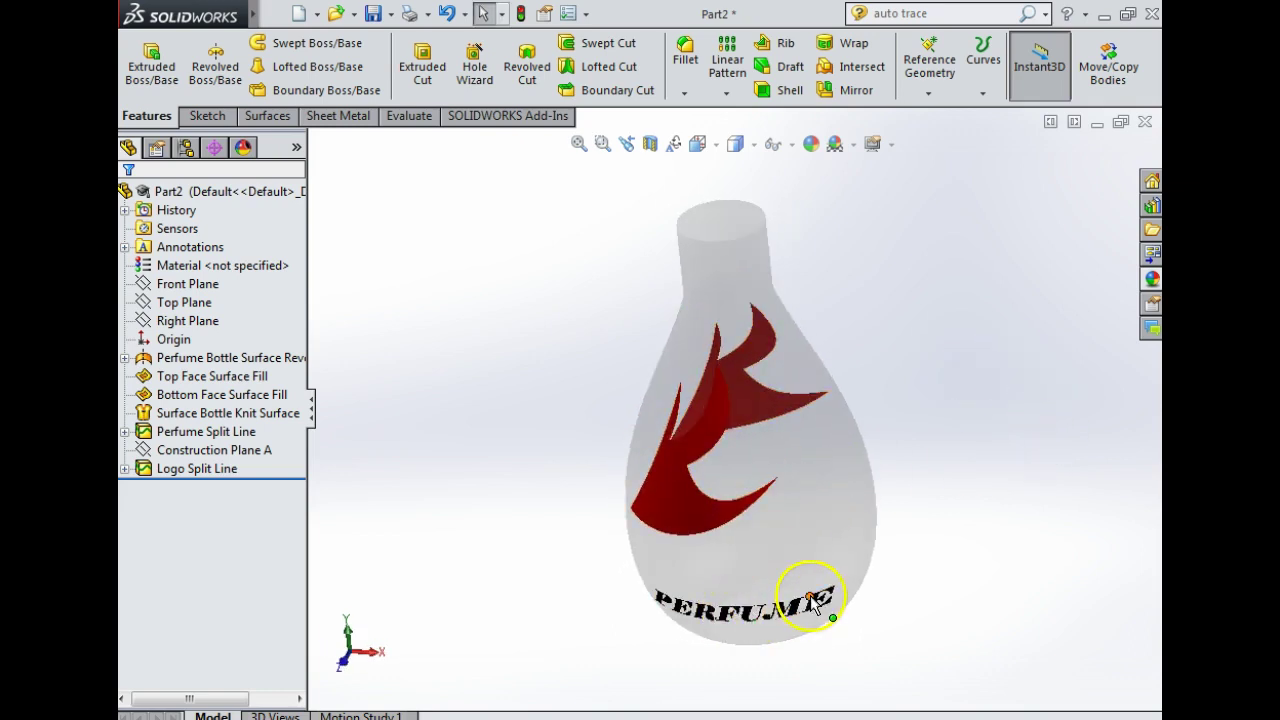